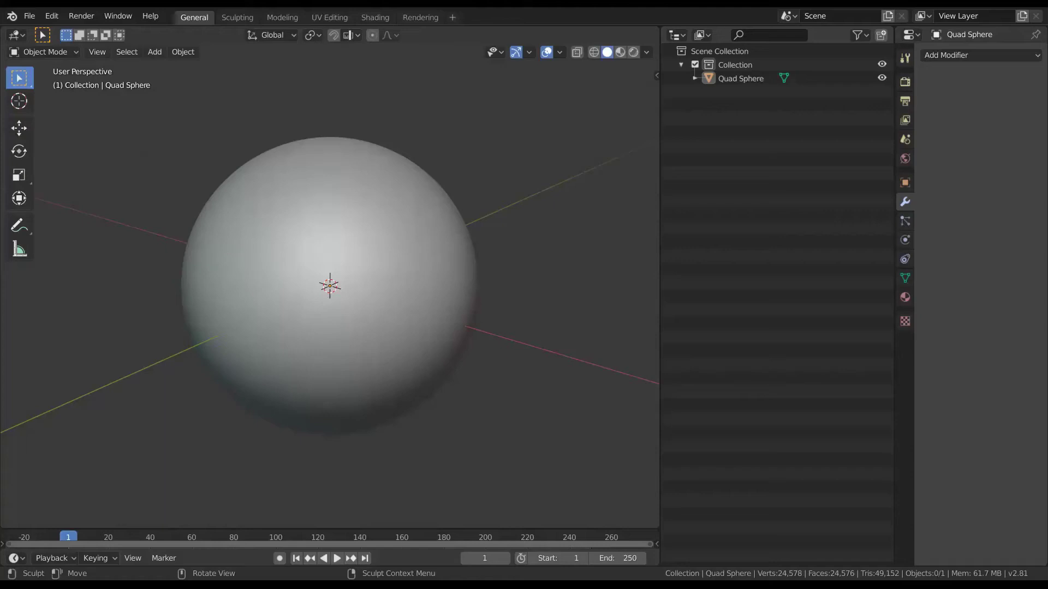
Tour the Sculpting, Modeling, UV Editing, Shading and Rendering workspaces, ending on General.
{"action": "middle_click_drag", "start_coordinate": [470, 306], "coordinate": [470, 284]}
{"action": "scroll", "coordinate": [466, 242], "scroll_direction": "down", "scroll_amount": 2}
{"action": "middle_click_drag", "start_coordinate": [466, 241], "coordinate": [433, 311]}
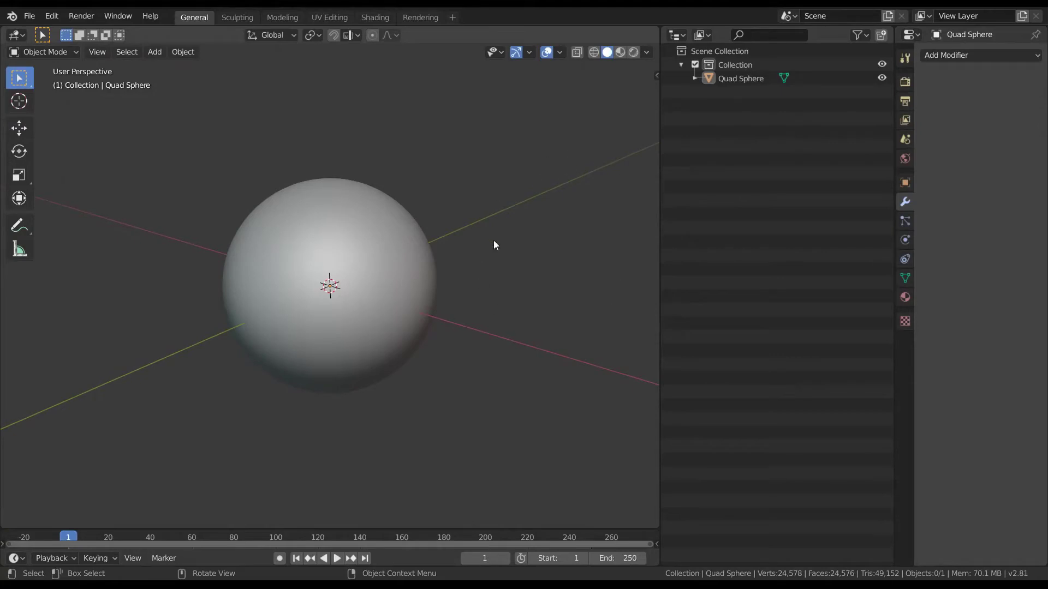
{"action": "left_click", "coordinate": [237, 17]}
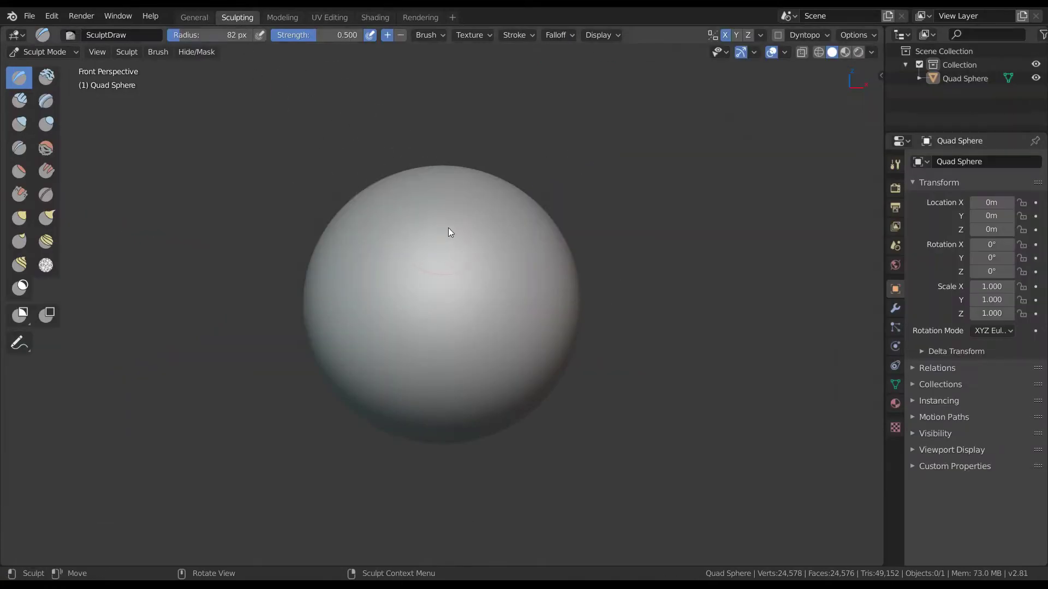
{"action": "left_click", "coordinate": [281, 14]}
{"action": "middle_click_drag", "start_coordinate": [568, 311], "coordinate": [503, 311]}
{"action": "key", "text": "ctrl+Page_Down"}
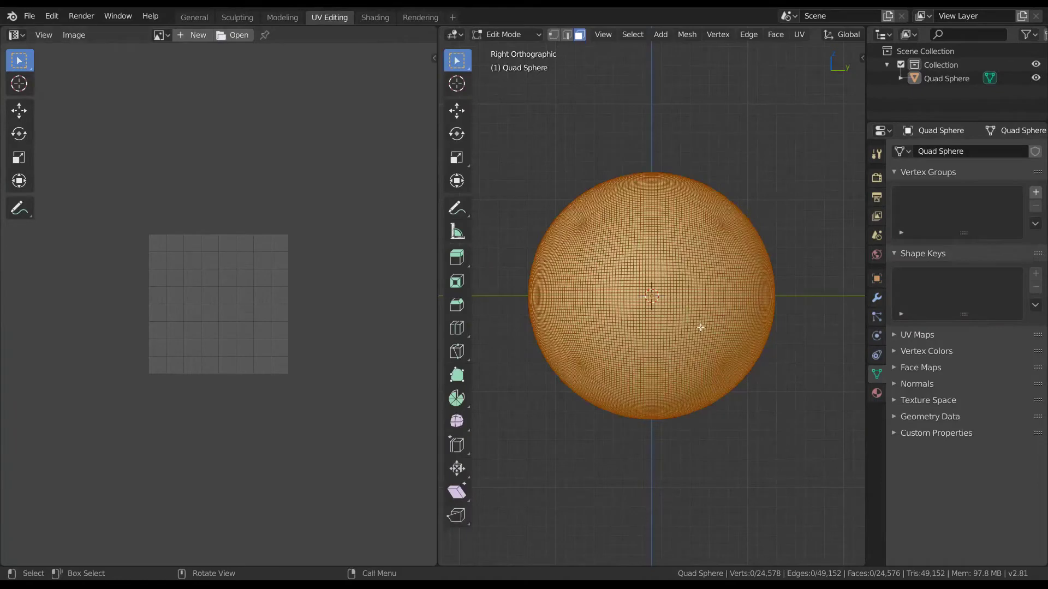
{"action": "left_click", "coordinate": [378, 18]}
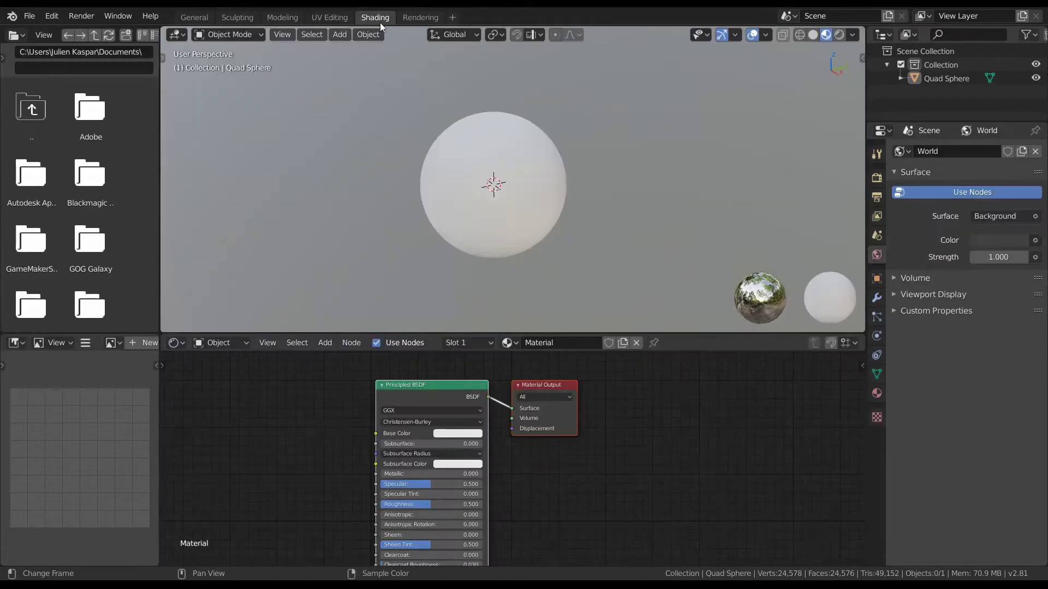
{"action": "left_click", "coordinate": [420, 18]}
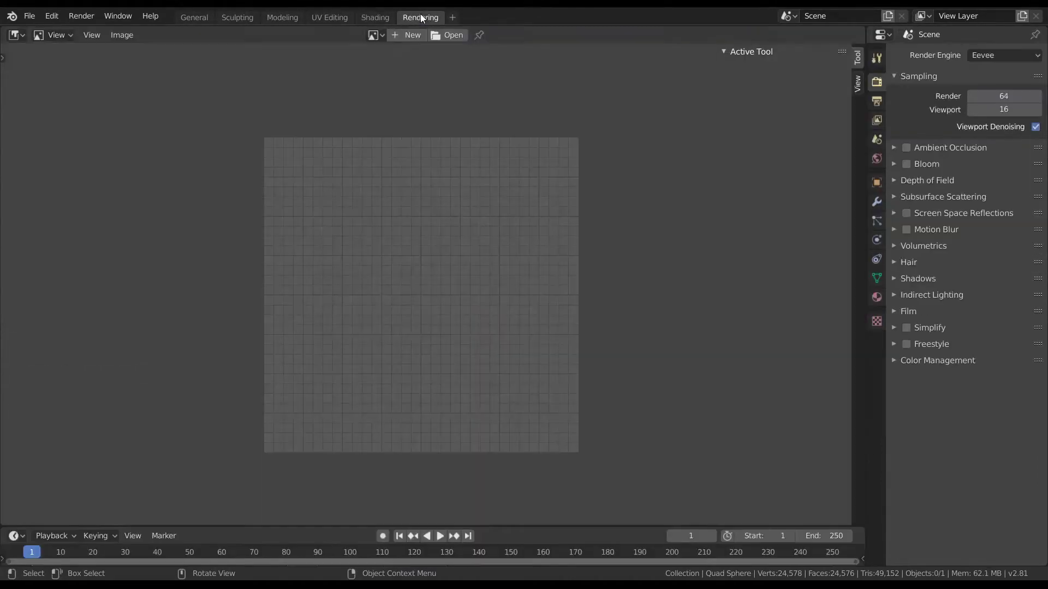
{"action": "left_click", "coordinate": [196, 14]}
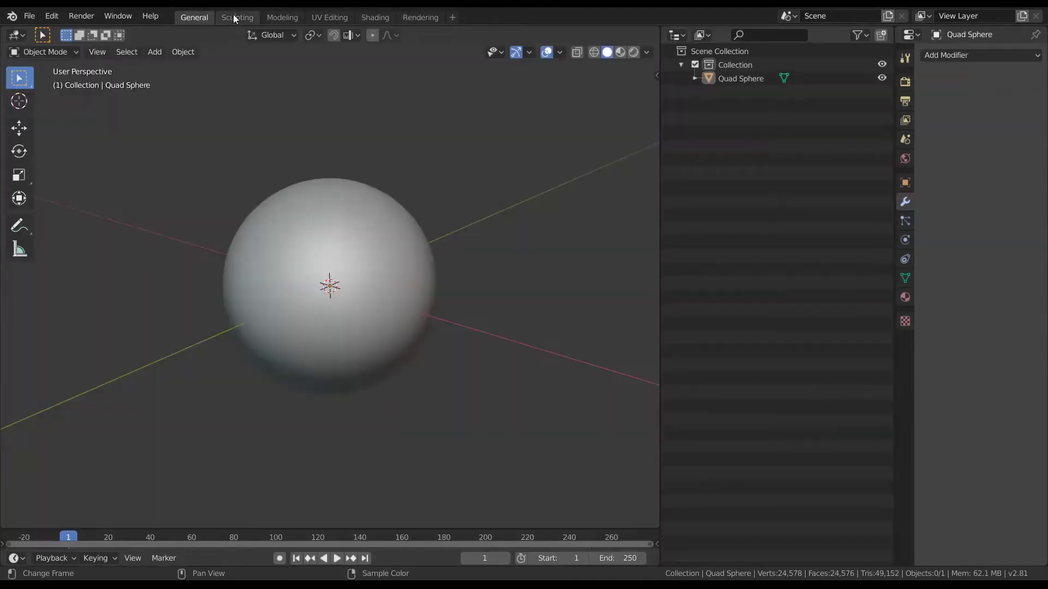
Duplicate Sculpting as Sculpting.001 and split its viewport into two stacked image editors.
{"action": "left_click", "coordinate": [234, 16]}
{"action": "left_click", "coordinate": [453, 17]}
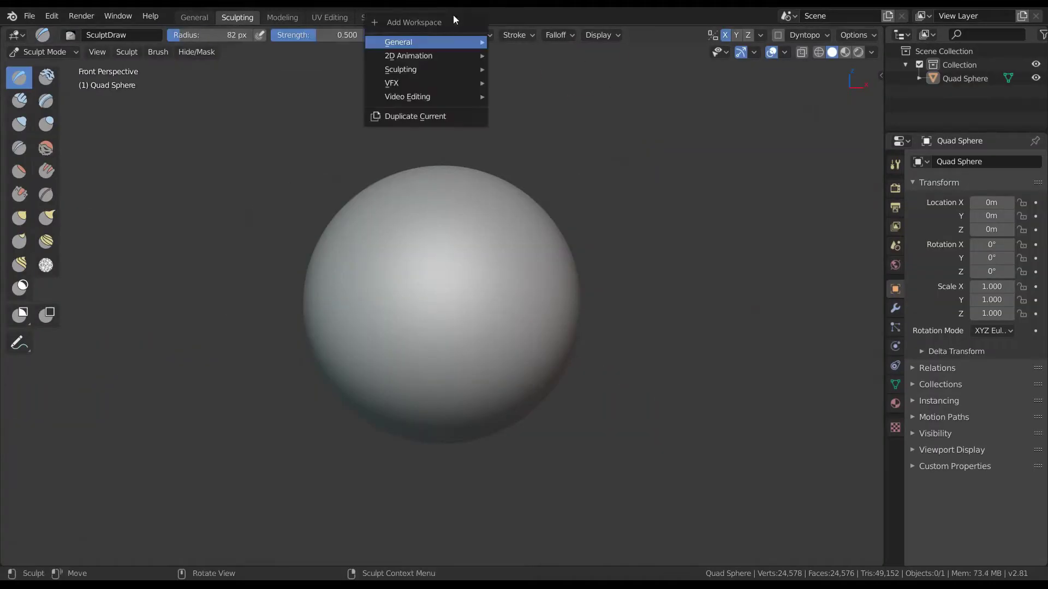
{"action": "left_click", "coordinate": [443, 119]}
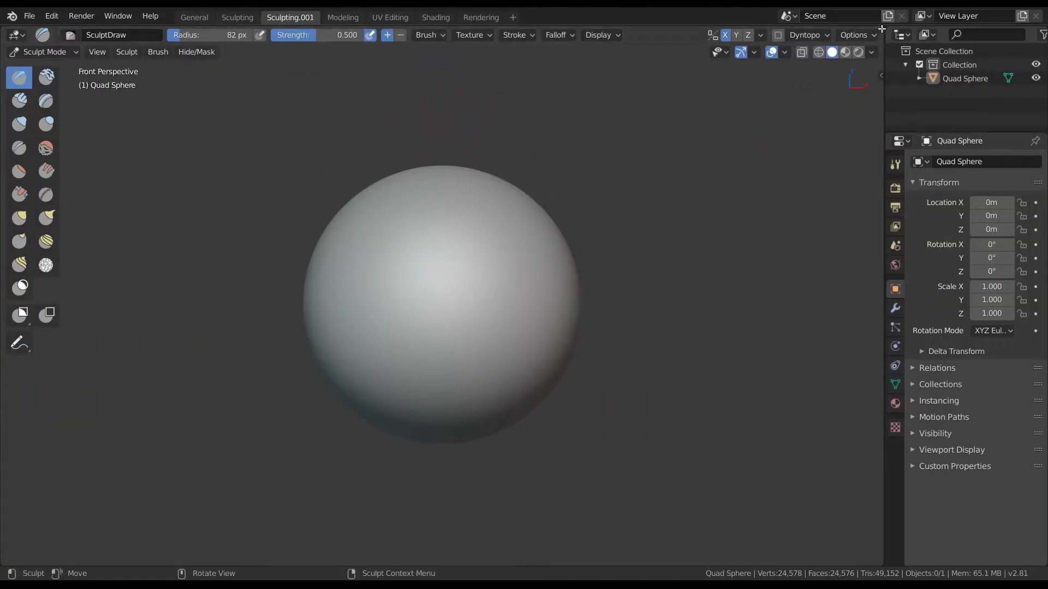
{"action": "left_click_drag", "start_coordinate": [881, 29], "coordinate": [438, 33]}
{"action": "left_click", "coordinate": [457, 34]}
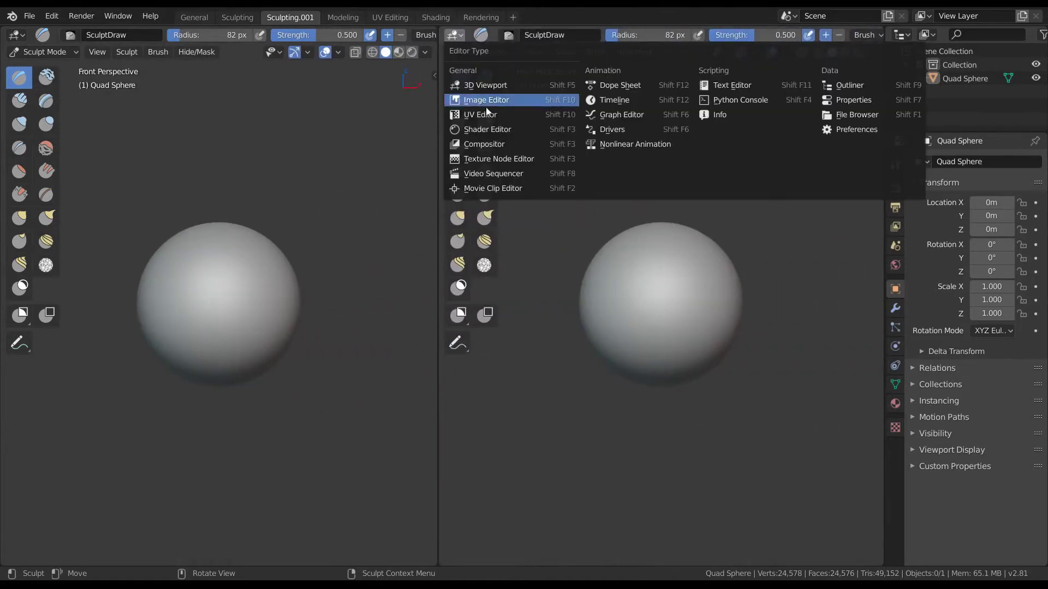
{"action": "left_click", "coordinate": [488, 101]}
{"action": "left_click_drag", "start_coordinate": [879, 31], "coordinate": [877, 205]}
Go back to the original Sculpting workspace showing the quad sphere.
{"action": "key", "text": "ctrl+Page_Up"}
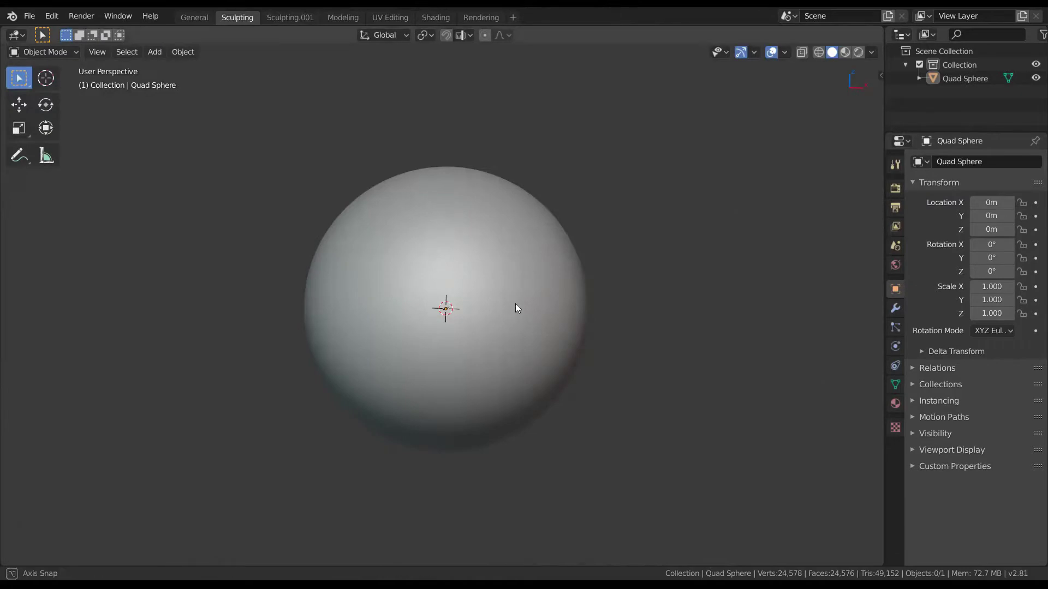
{"action": "scroll", "coordinate": [450, 316], "scroll_direction": "up", "scroll_amount": 1}
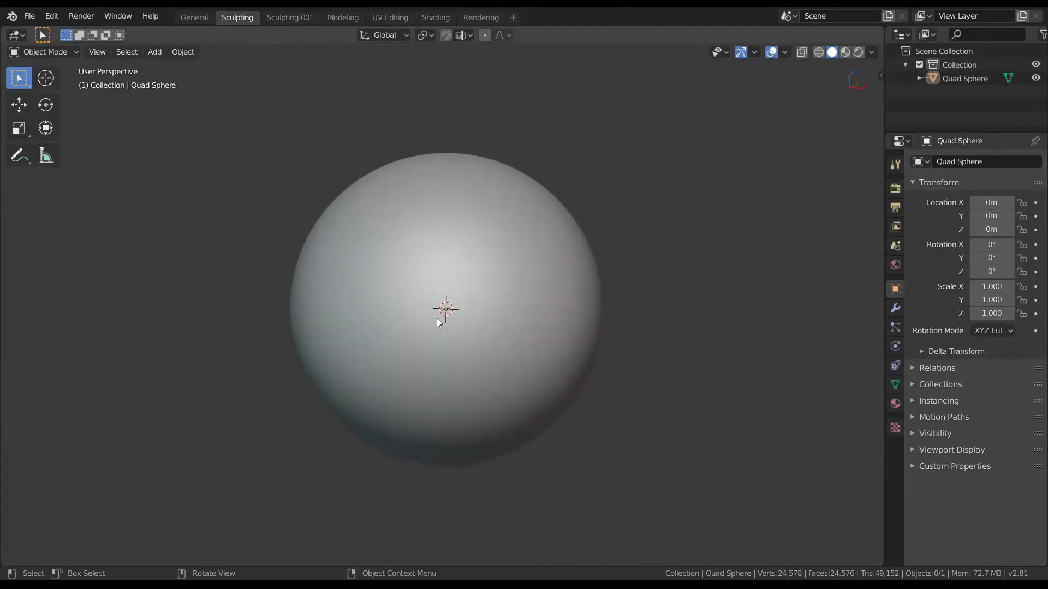
{"action": "scroll", "coordinate": [467, 335], "scroll_direction": "down", "scroll_amount": 1}
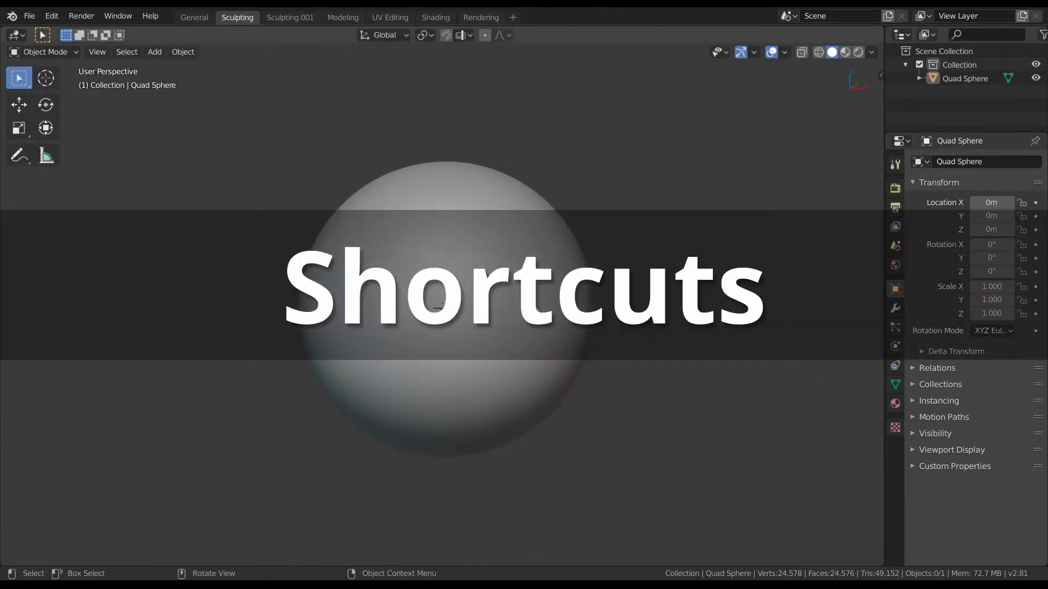
Assign a keyboard shortcut to the Wireframe toggle in Viewport Overlays.
{"action": "left_click", "coordinate": [784, 52]}
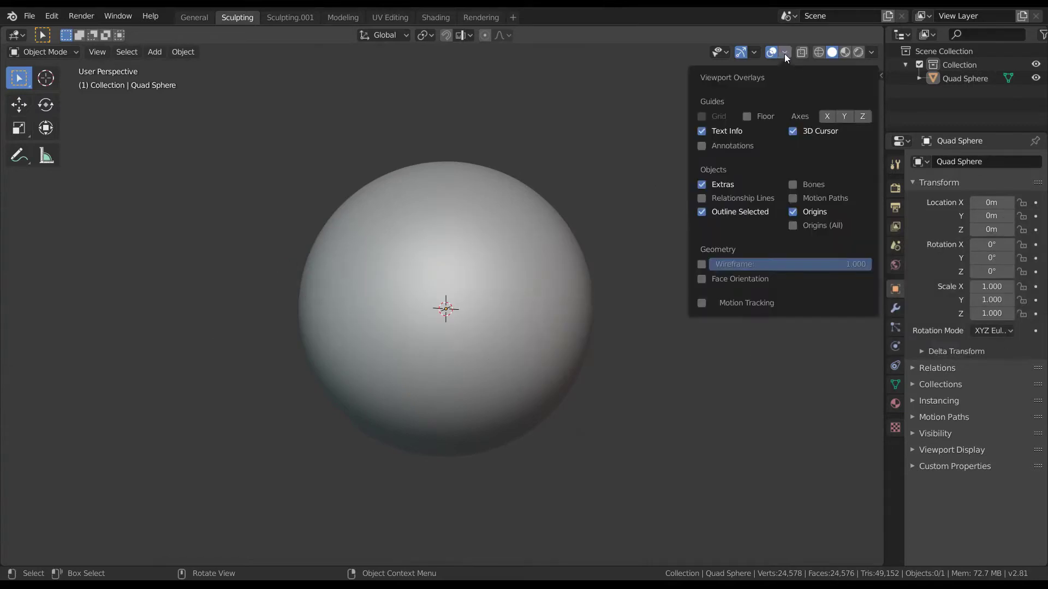
{"action": "left_click", "coordinate": [871, 52]}
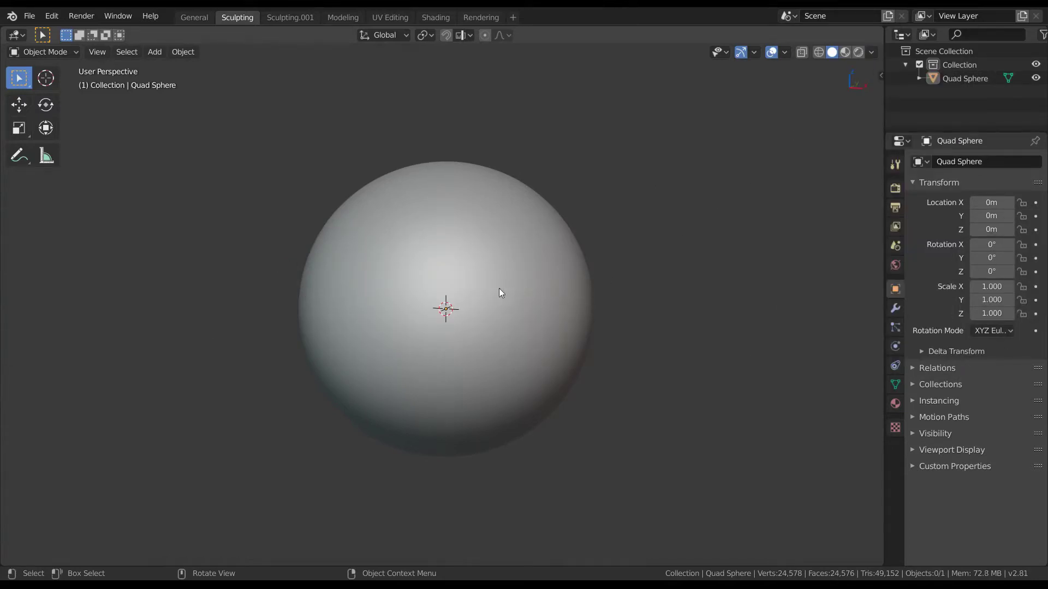
{"action": "left_click", "coordinate": [784, 53]}
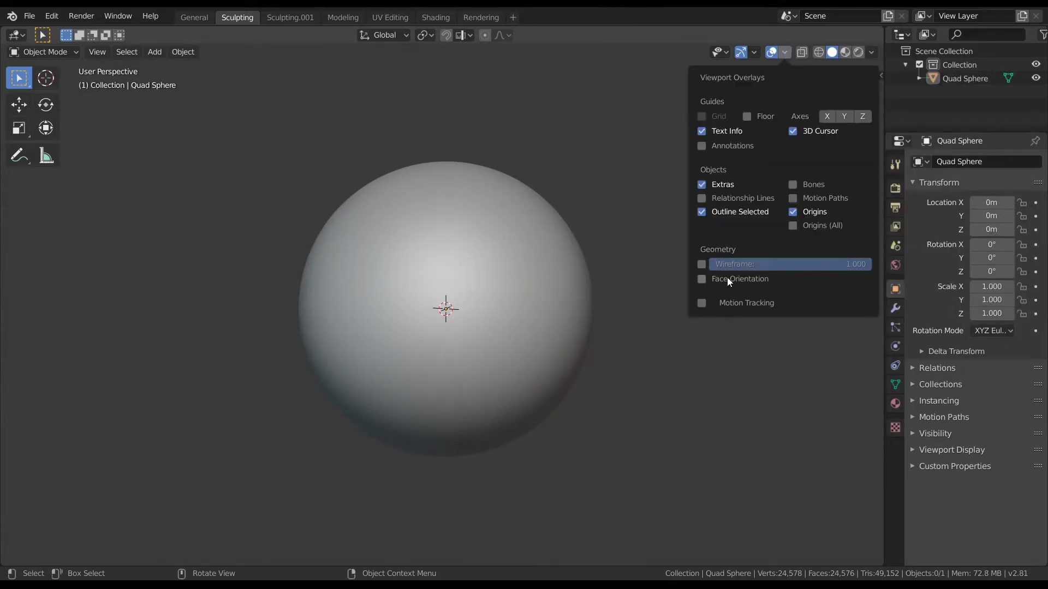
{"action": "right_click", "coordinate": [702, 185]}
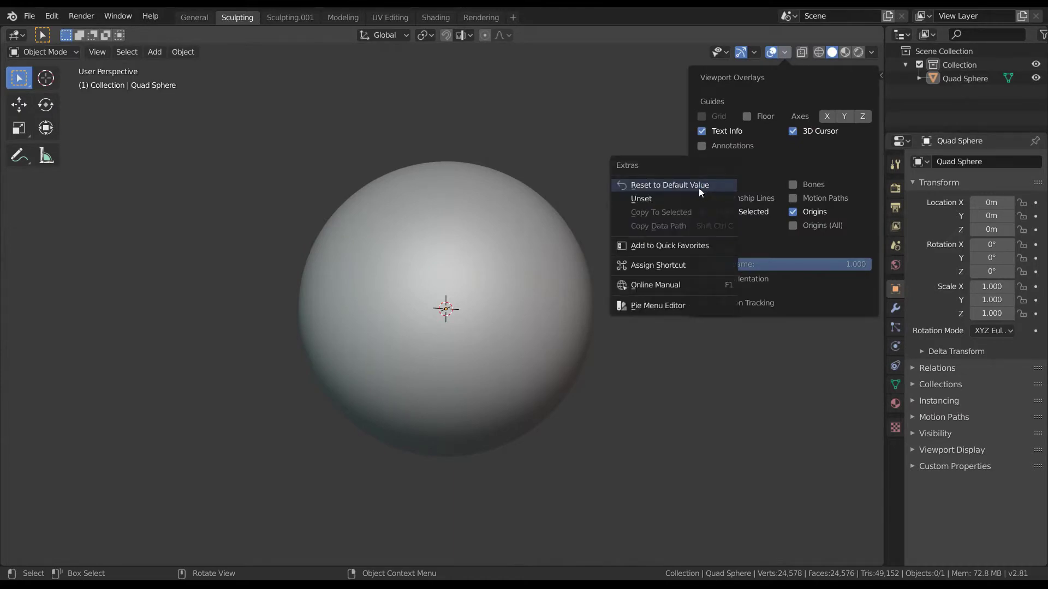
{"action": "left_click", "coordinate": [686, 265]}
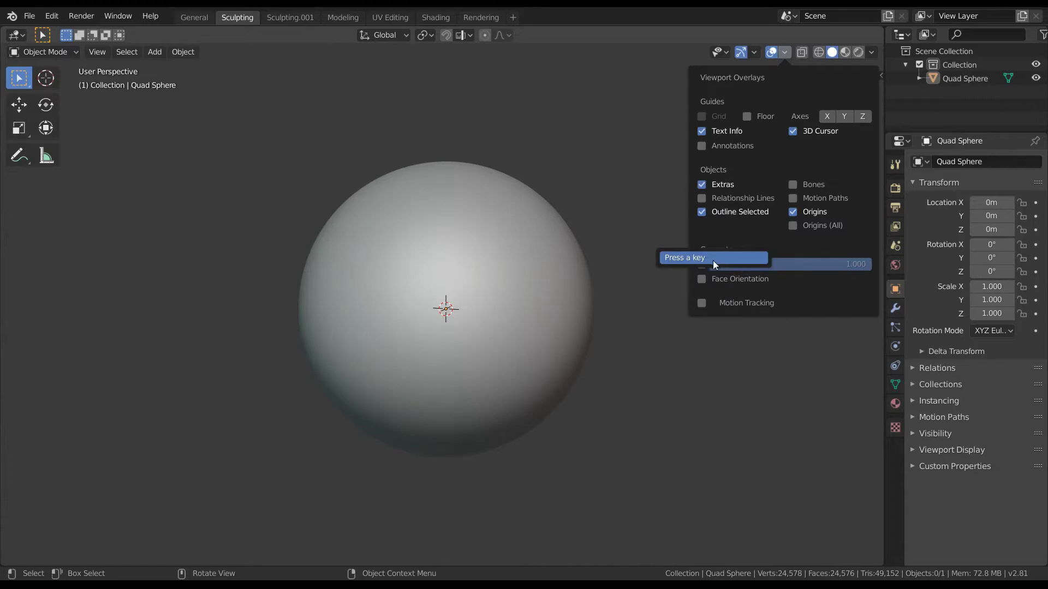
{"action": "key", "text": "w"}
Confirm the Wireframe shortcut, close the overlays and put the sphere into Sculpt Mode.
{"action": "right_click", "coordinate": [702, 264]}
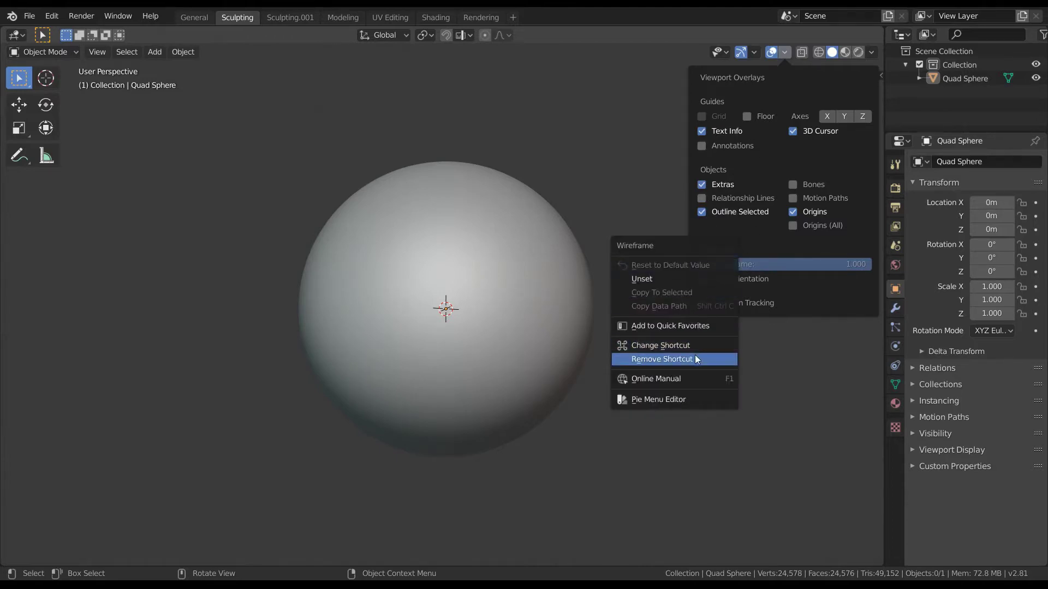
{"action": "left_click", "coordinate": [666, 215]}
{"action": "middle_click_drag", "start_coordinate": [558, 268], "coordinate": [503, 284]}
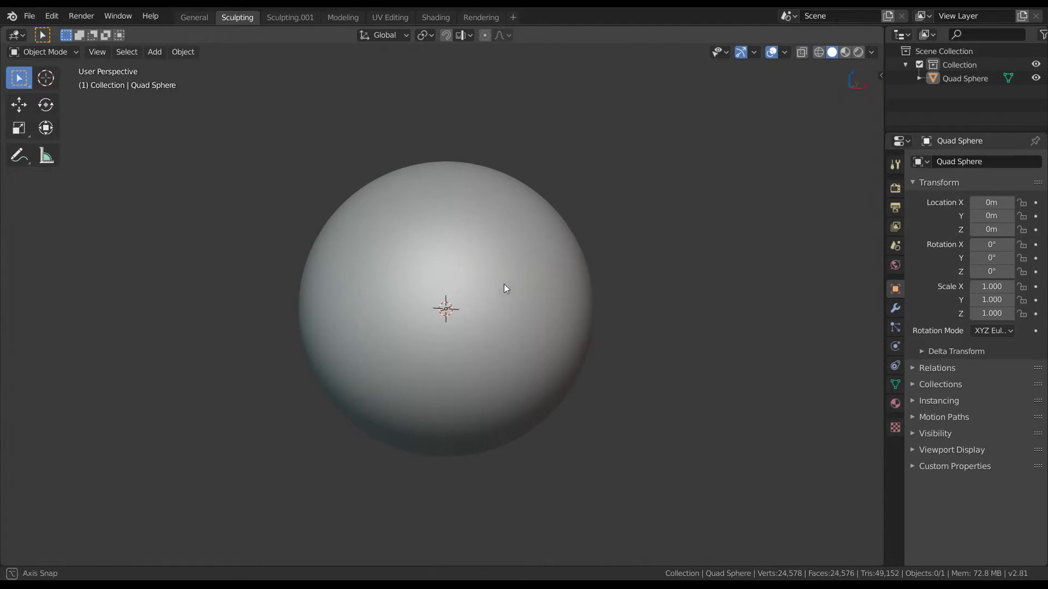
{"action": "key", "text": "ctrl+x"}
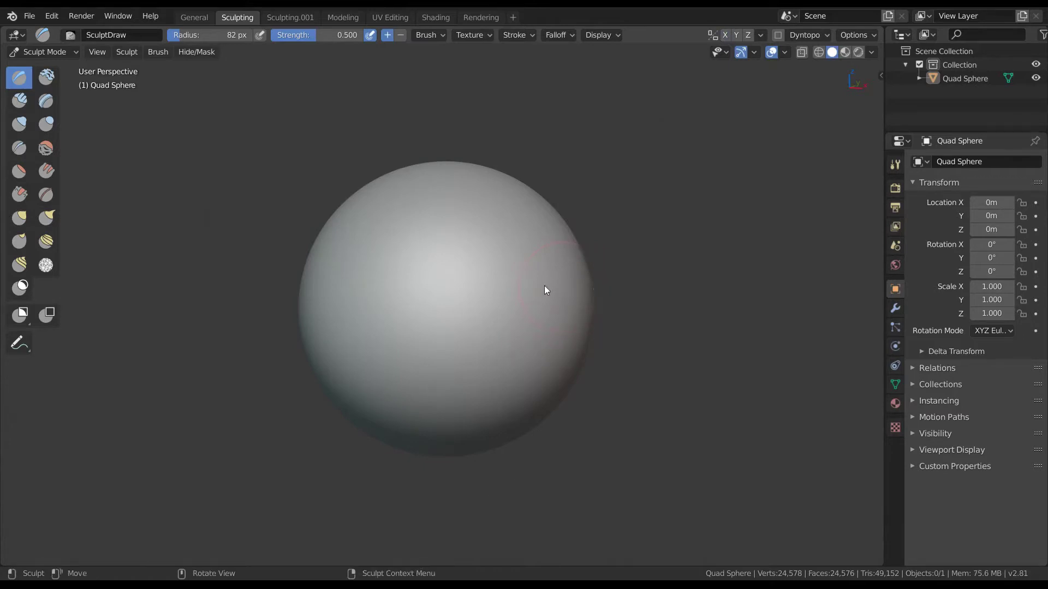
{"action": "key", "text": "ctrl+Tab"}
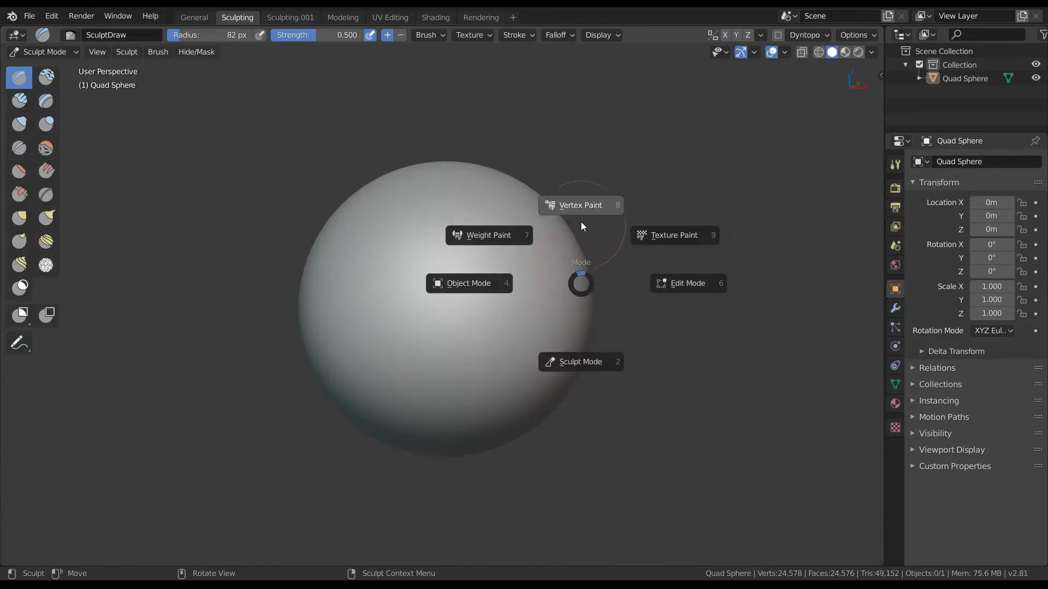
{"action": "left_click", "coordinate": [581, 222]}
{"action": "key", "text": "ctrl+Tab"}
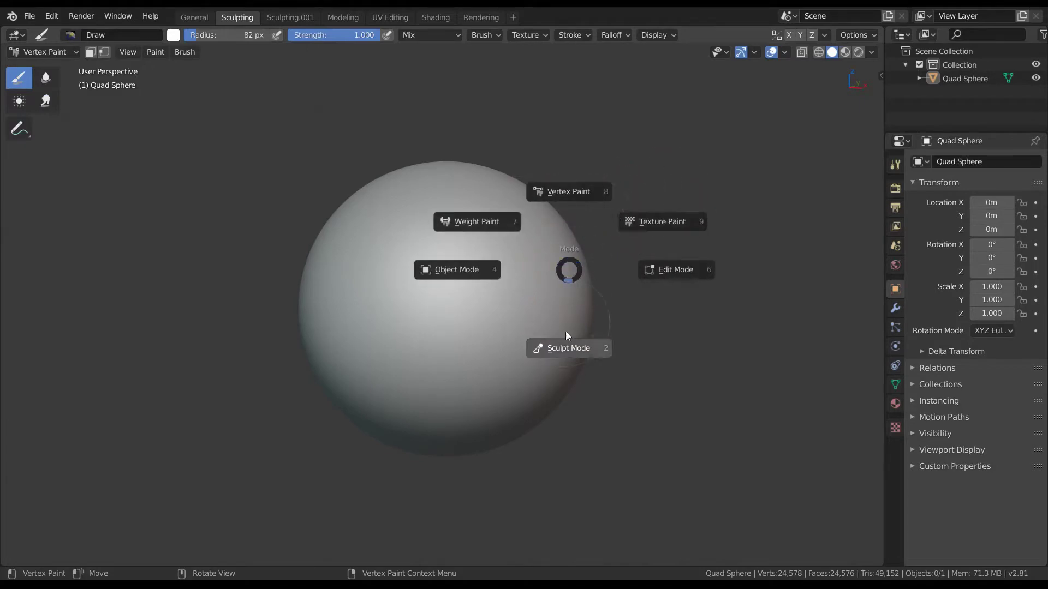
{"action": "left_click", "coordinate": [568, 348]}
{"action": "key", "text": "ctrl+Tab"}
{"action": "left_click", "coordinate": [502, 296]}
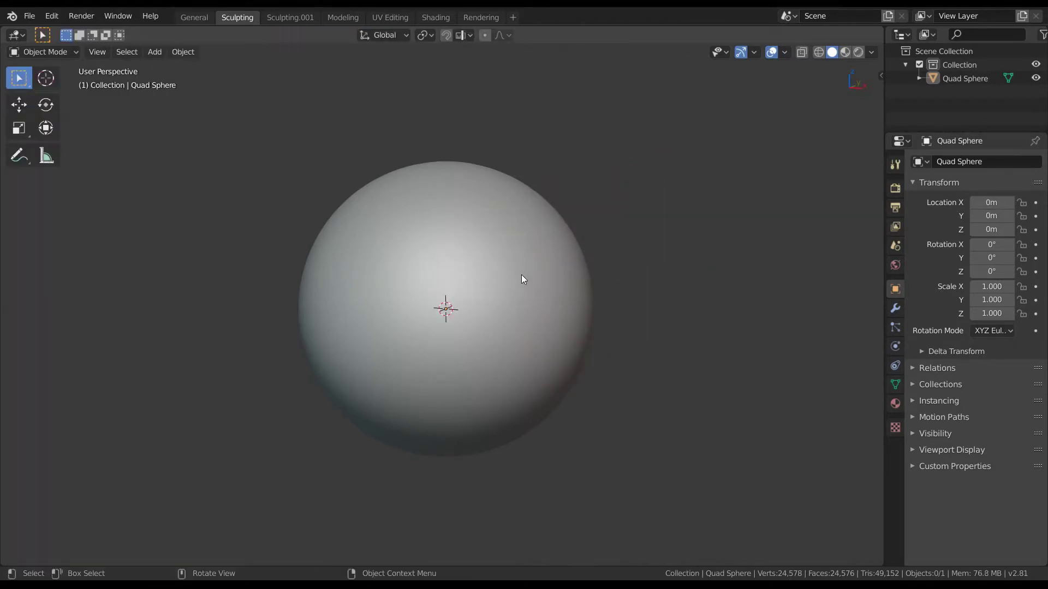
{"action": "key", "text": "shift+z"}
{"action": "mouse_move", "coordinate": [529, 277]}
{"action": "middle_mouse_down"}
{"action": "mouse_move", "coordinate": [564, 300]}
{"action": "mouse_move", "coordinate": [567, 334]}
{"action": "middle_mouse_up"}
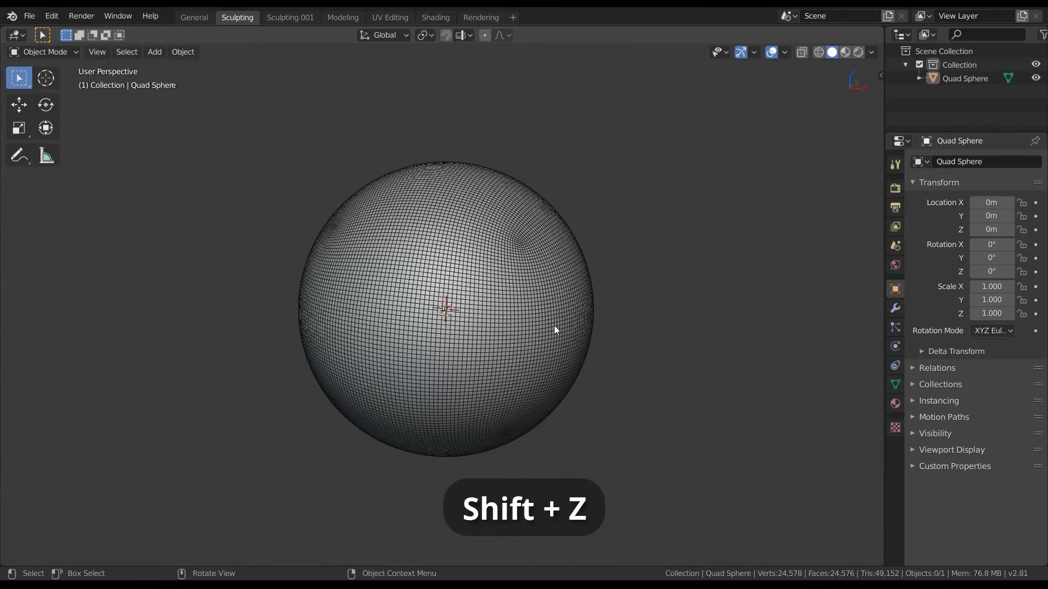
Duplicate the sphere into an overlapping copy up and to the right.
{"action": "key", "text": "shift+z"}
{"action": "left_click", "coordinate": [532, 313]}
{"action": "key", "text": "shift+d"}
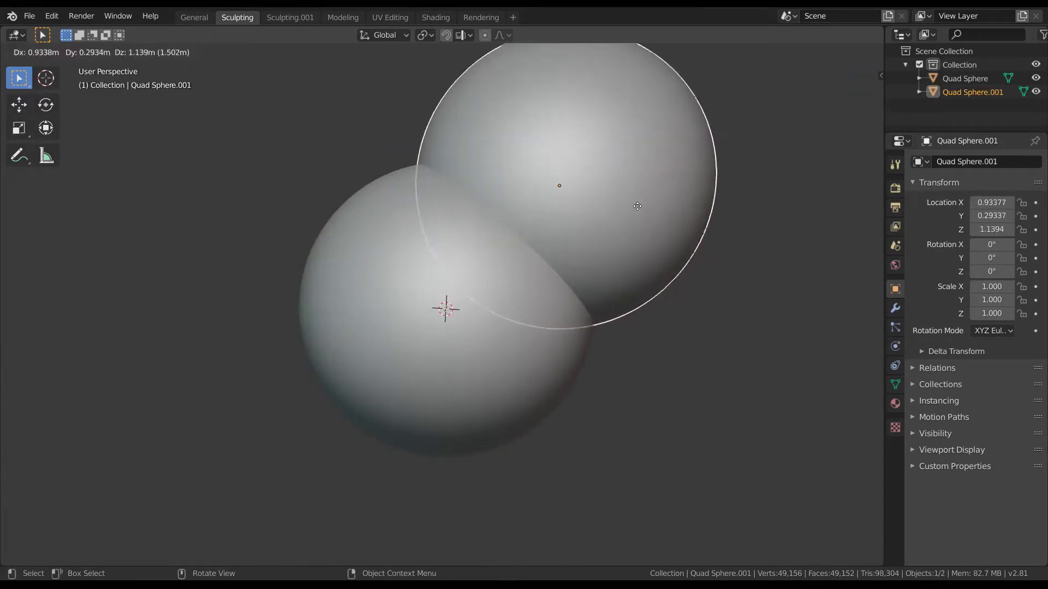
{"action": "left_click", "coordinate": [590, 262]}
{"action": "middle_click_drag", "start_coordinate": [589, 257], "coordinate": [638, 243]}
{"action": "key", "text": "shift+z"}
Deselect both spheres and switch viewport shading from Rendered to Solid.
{"action": "left_click", "coordinate": [786, 52]}
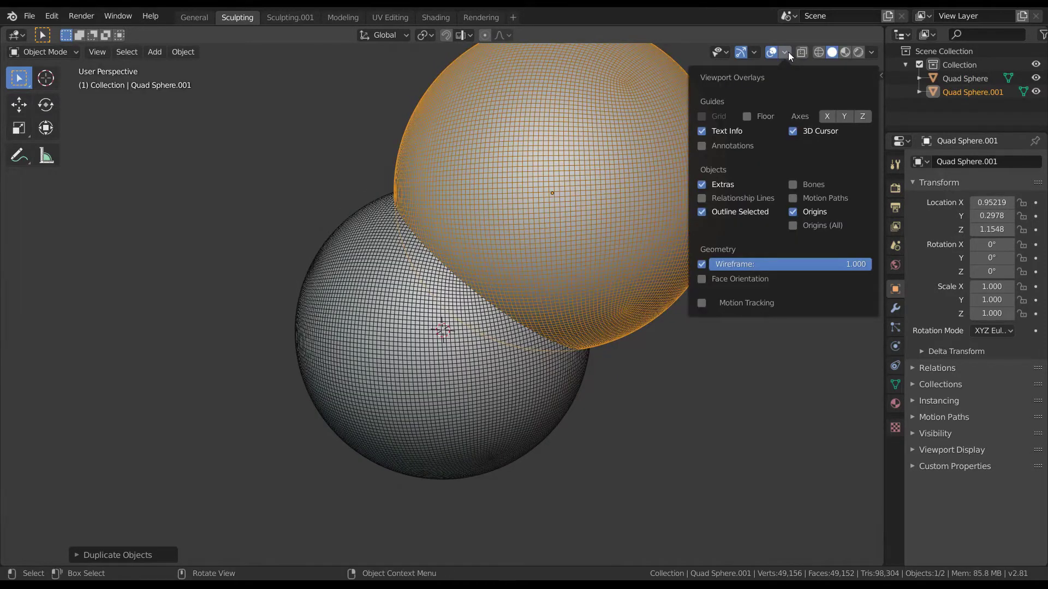
{"action": "mouse_move", "coordinate": [633, 221]}
{"action": "middle_mouse_down"}
{"action": "mouse_move", "coordinate": [569, 319]}
{"action": "mouse_move", "coordinate": [575, 299]}
{"action": "mouse_move", "coordinate": [574, 324]}
{"action": "mouse_move", "coordinate": [539, 289]}
{"action": "mouse_move", "coordinate": [523, 305]}
{"action": "middle_mouse_up"}
{"action": "key", "text": "alt+a"}
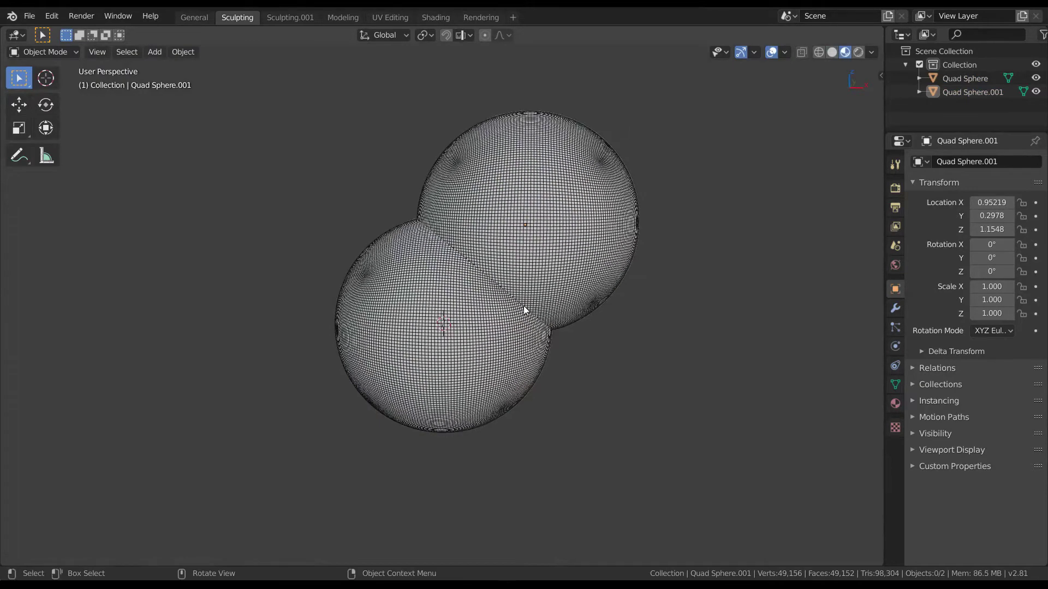
{"action": "key", "text": "z"}
{"action": "left_click", "coordinate": [625, 248]}
{"action": "mouse_move", "coordinate": [626, 249]}
{"action": "middle_mouse_down"}
{"action": "mouse_move", "coordinate": [605, 323]}
{"action": "mouse_move", "coordinate": [581, 308]}
{"action": "middle_mouse_up"}
{"action": "key", "text": "z"}
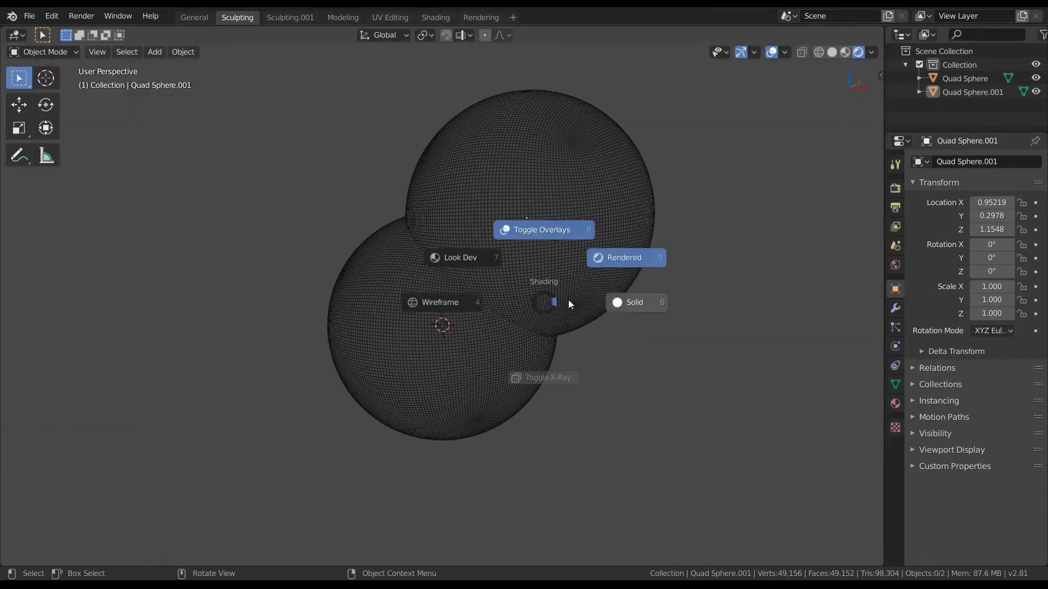
{"action": "left_click", "coordinate": [621, 271]}
Toggle X-ray with Alt+Z on the upper sphere, select each sphere, then clear the selection.
{"action": "mouse_move", "coordinate": [621, 274]}
{"action": "middle_mouse_down"}
{"action": "mouse_move", "coordinate": [568, 353]}
{"action": "mouse_move", "coordinate": [566, 257]}
{"action": "mouse_move", "coordinate": [592, 273]}
{"action": "mouse_move", "coordinate": [574, 308]}
{"action": "middle_mouse_up"}
{"action": "left_click", "coordinate": [549, 267]}
{"action": "key", "text": "alt+z"}
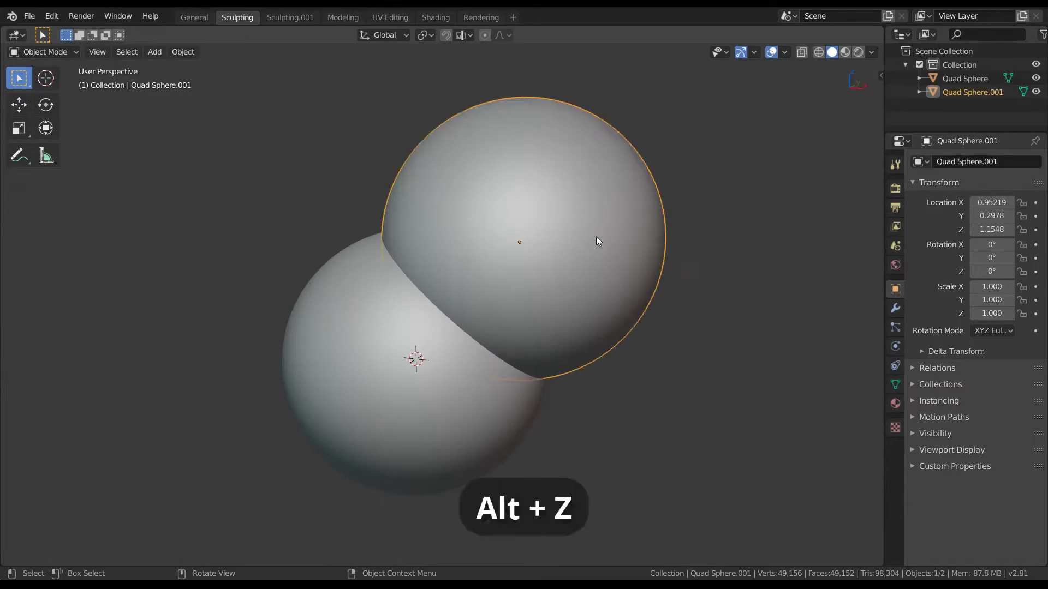
{"action": "middle_click_drag", "start_coordinate": [598, 236], "coordinate": [637, 244]}
{"action": "left_click", "coordinate": [677, 277]}
{"action": "mouse_move", "coordinate": [676, 277]}
{"action": "middle_mouse_down"}
{"action": "mouse_move", "coordinate": [607, 289]}
{"action": "mouse_move", "coordinate": [627, 277]}
{"action": "middle_mouse_up"}
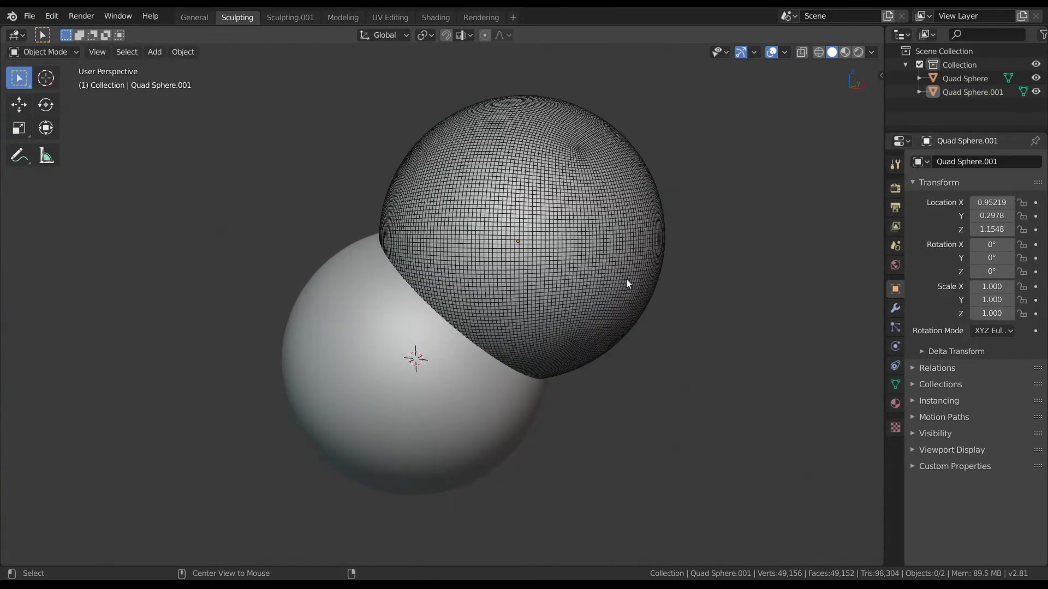
{"action": "left_click", "coordinate": [482, 385]}
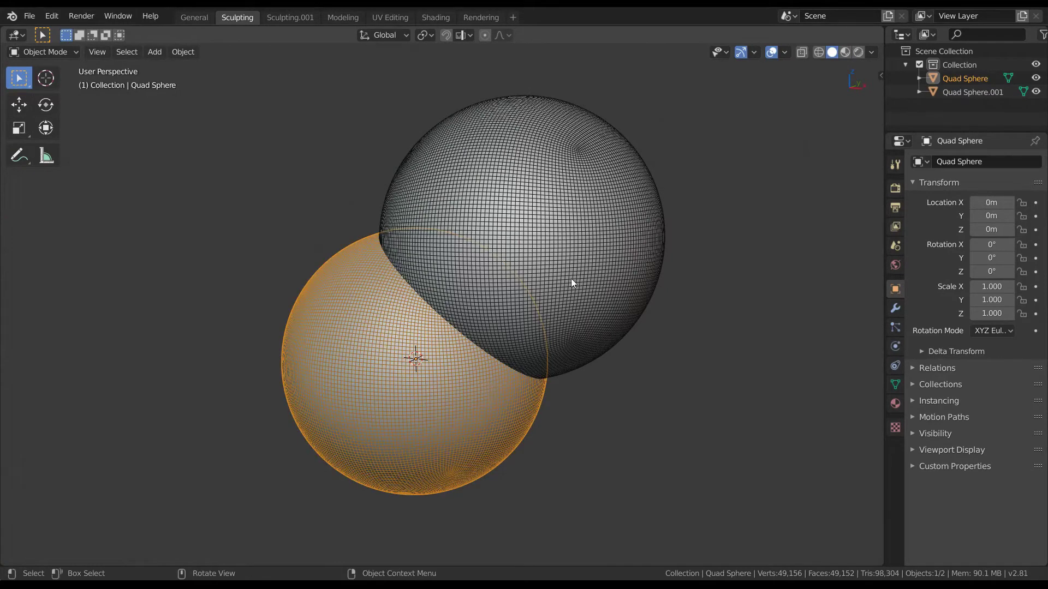
{"action": "left_click", "coordinate": [572, 289]}
{"action": "left_click", "coordinate": [518, 385]}
{"action": "key", "text": "alt+a"}
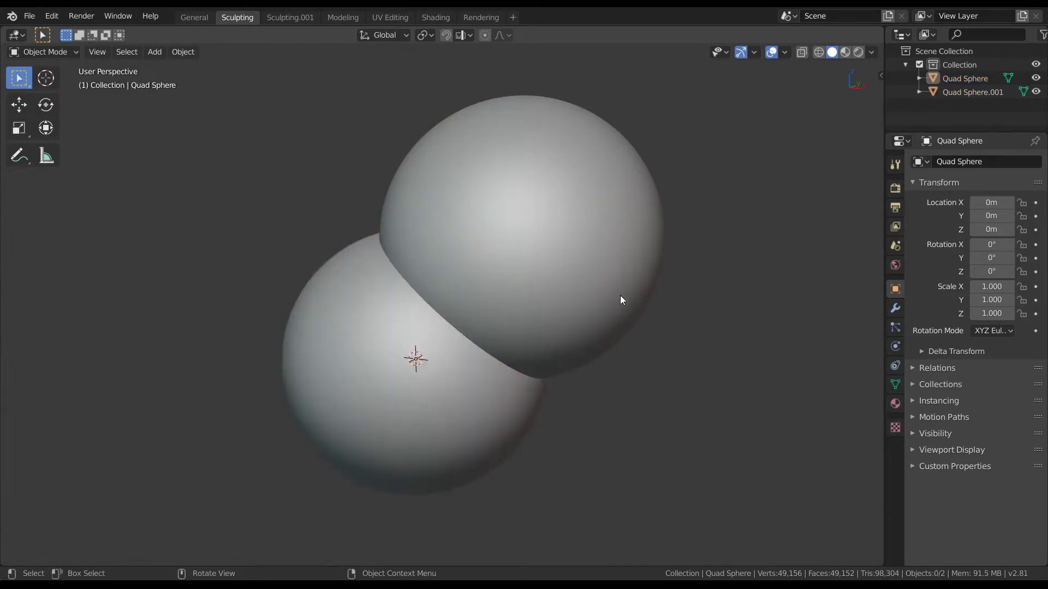
Expand the lower sphere's Viewport Display panel and toggle its Wireframe checkbox on and off.
{"action": "left_click", "coordinate": [968, 451]}
{"action": "scroll", "coordinate": [977, 453], "scroll_direction": "down", "scroll_amount": 1}
{"action": "scroll", "coordinate": [1009, 458], "scroll_direction": "down", "scroll_amount": 1}
{"action": "left_click", "coordinate": [1022, 431]}
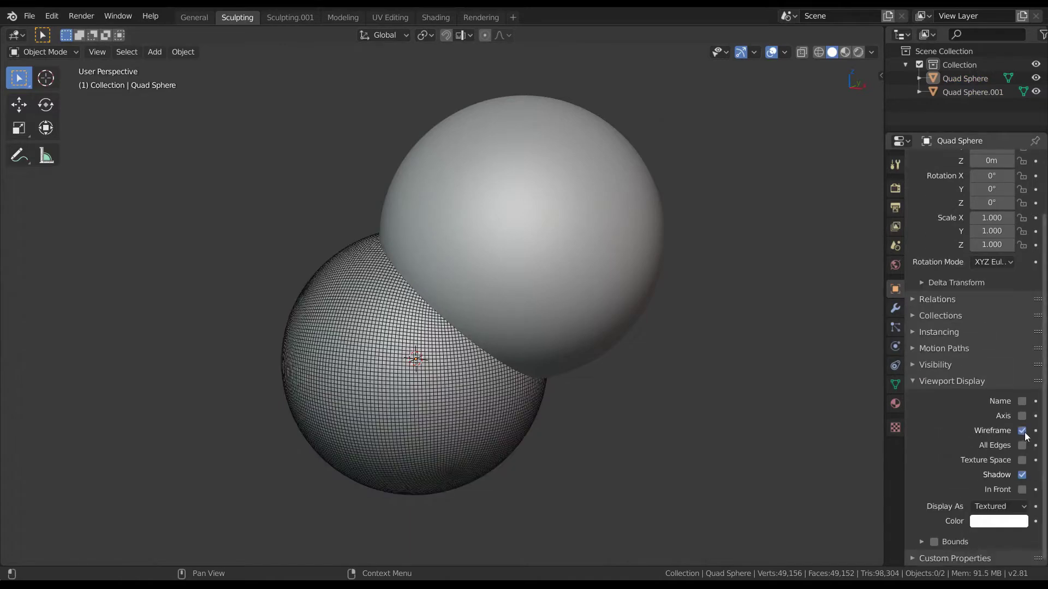
{"action": "left_click", "coordinate": [1022, 431]}
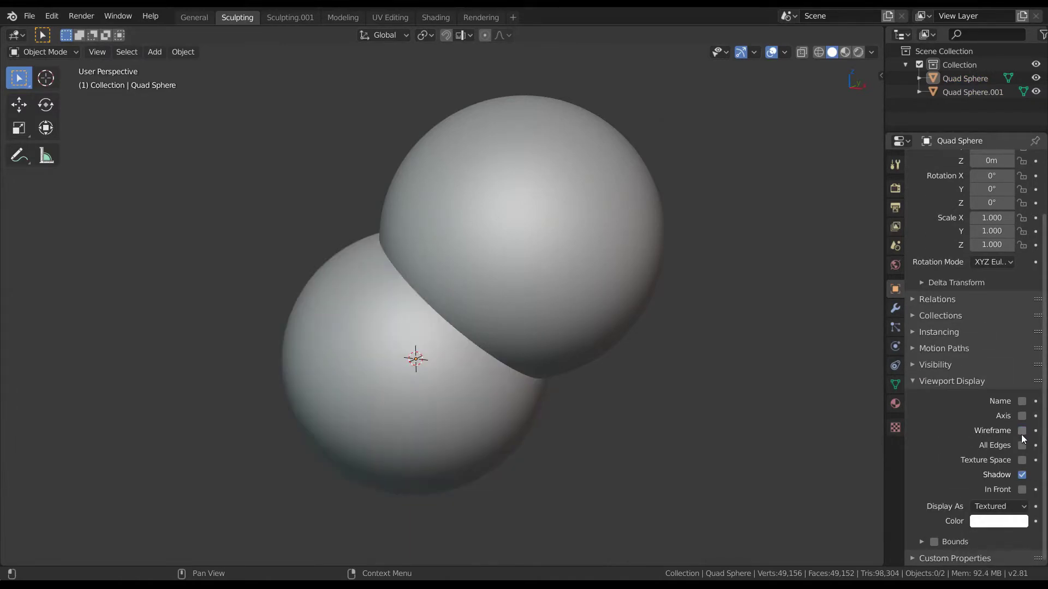
Select both spheres and undo/redo the wireframe toggle, leaving it off.
{"action": "left_click", "coordinate": [459, 371]}
{"action": "left_click", "coordinate": [532, 298]}
{"action": "left_click", "coordinate": [537, 316], "text": "shift"}
{"action": "key", "text": "ctrl+z"}
{"action": "key", "text": "ctrl+shift+z"}
{"action": "key", "text": "ctrl+z"}
{"action": "key", "text": "ctrl+z"}
{"action": "key", "text": "ctrl+shift+z"}
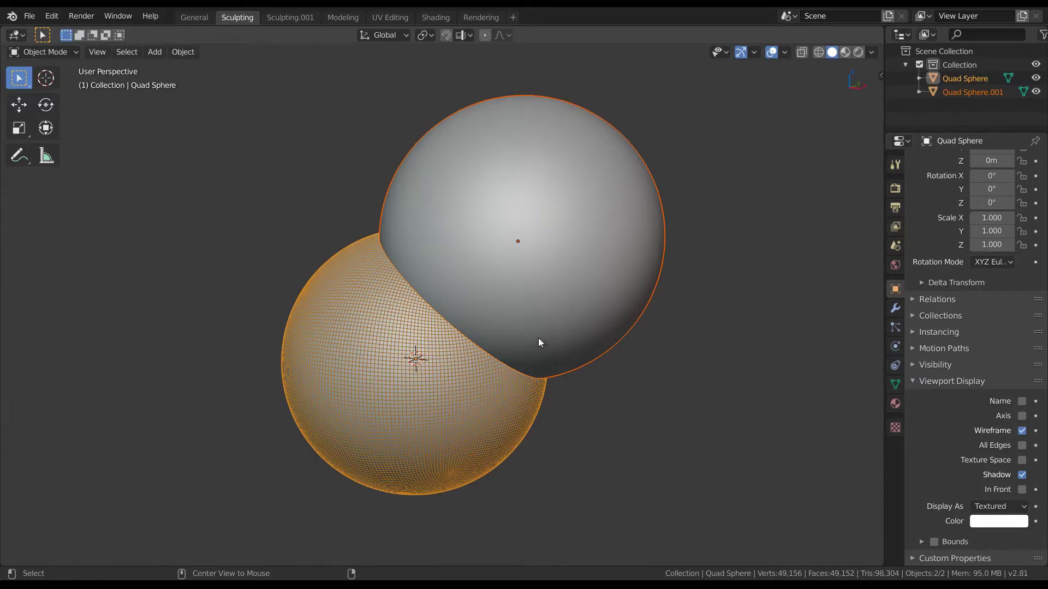
{"action": "key", "text": "ctrl+z"}
{"action": "key", "text": "ctrl+z"}
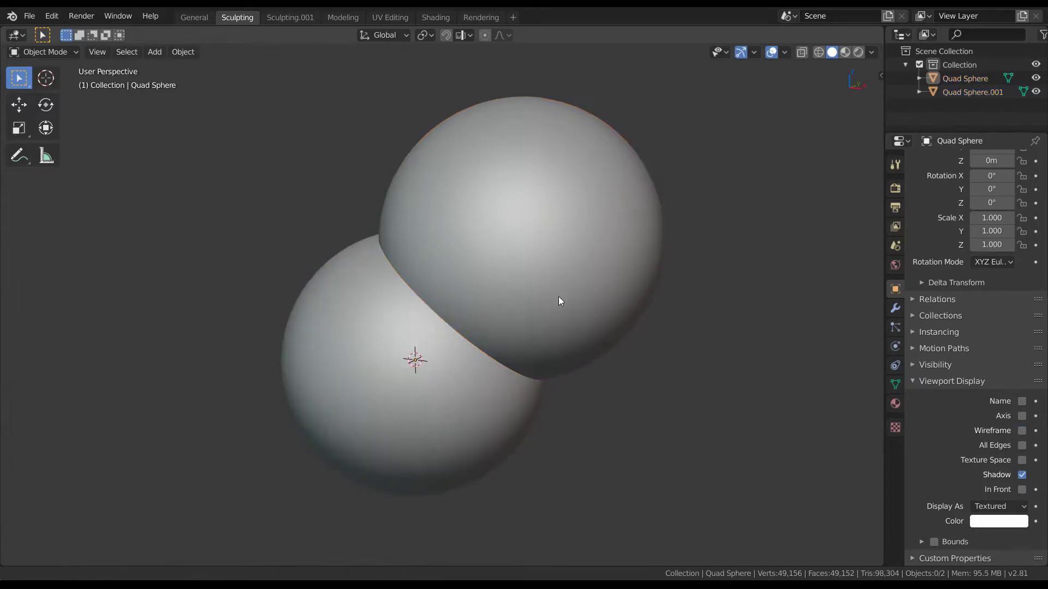
Delete the upper sphere Quad Sphere.001 and select the remaining sphere.
{"action": "left_click", "coordinate": [583, 293]}
{"action": "key", "text": "x"}
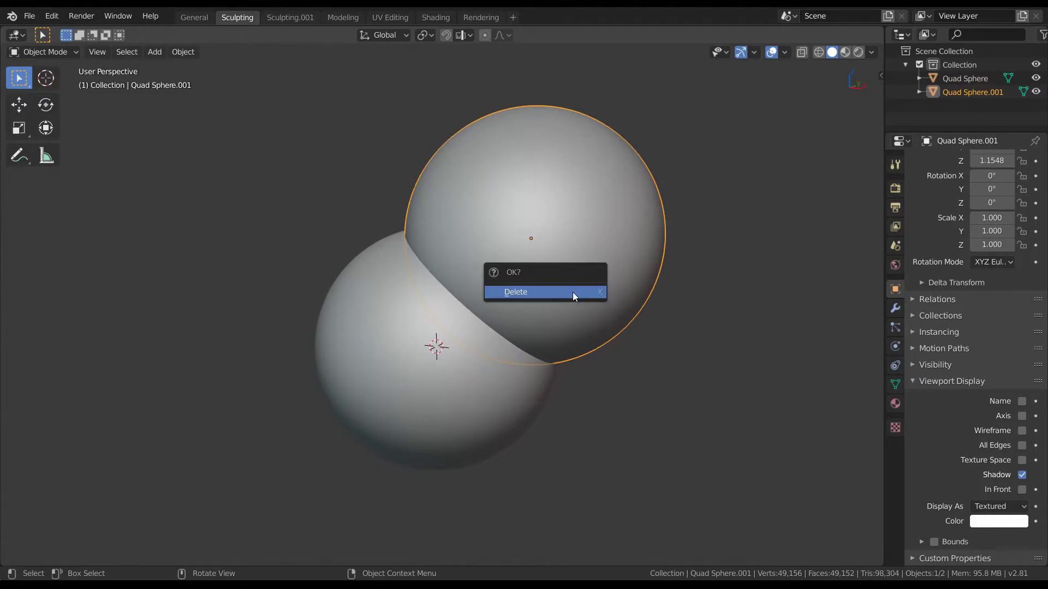
{"action": "left_click", "coordinate": [572, 293]}
{"action": "left_click", "coordinate": [515, 360]}
{"action": "mouse_move", "coordinate": [515, 360]}
{"action": "middle_mouse_down"}
{"action": "mouse_move", "coordinate": [558, 276]}
{"action": "mouse_move", "coordinate": [571, 315]}
{"action": "middle_mouse_up"}
Reselect the original Quad Sphere and delete it too, leaving the scene empty.
{"action": "scroll", "coordinate": [549, 286], "scroll_direction": "up", "scroll_amount": 2}
{"action": "scroll", "coordinate": [573, 324], "scroll_direction": "down", "scroll_amount": 1}
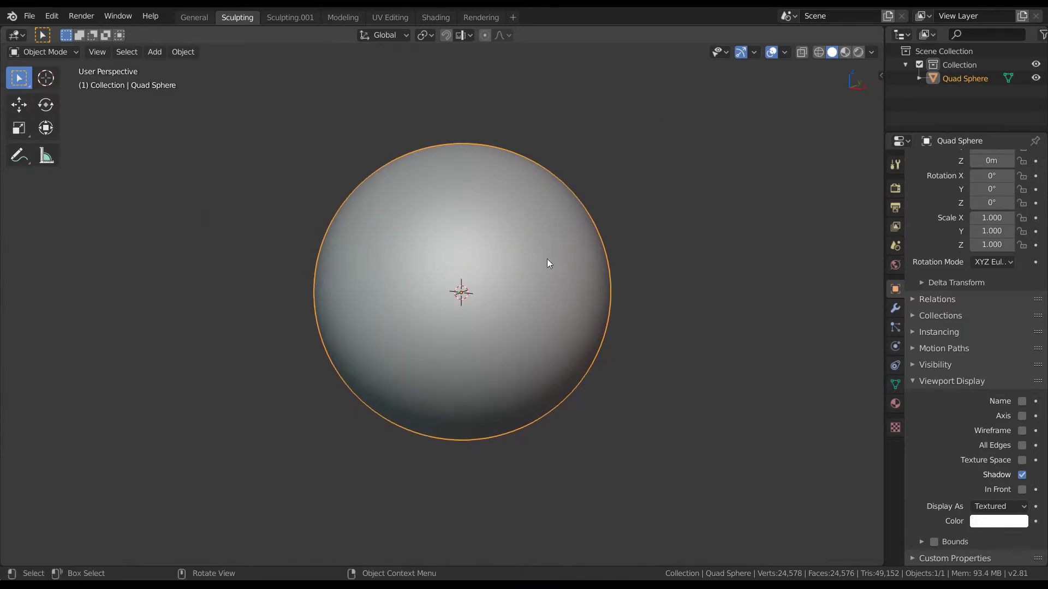
{"action": "middle_click_drag", "start_coordinate": [565, 259], "coordinate": [563, 254]}
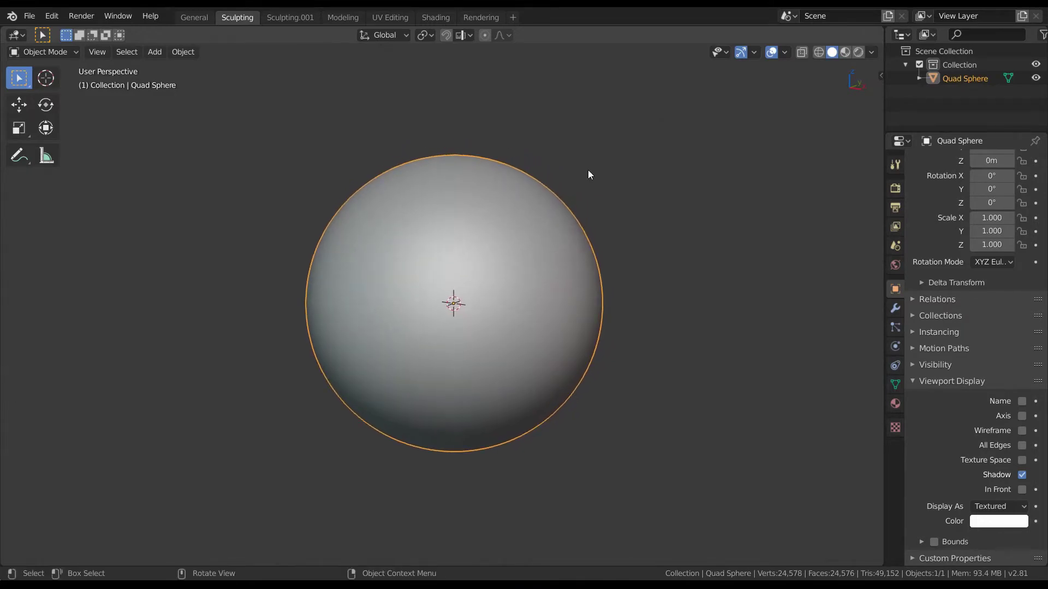
{"action": "key", "text": "alt+a"}
{"action": "left_click", "coordinate": [577, 278]}
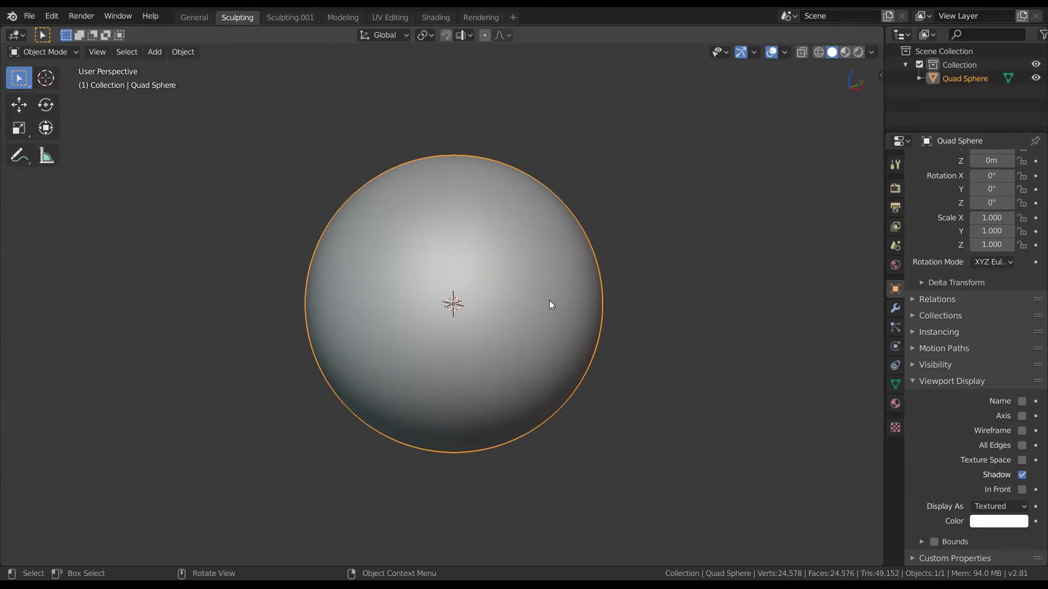
{"action": "key", "text": "Delete"}
Add a Suzanne monkey head mesh at the scene centre and orbit around it.
{"action": "key", "text": "shift+a"}
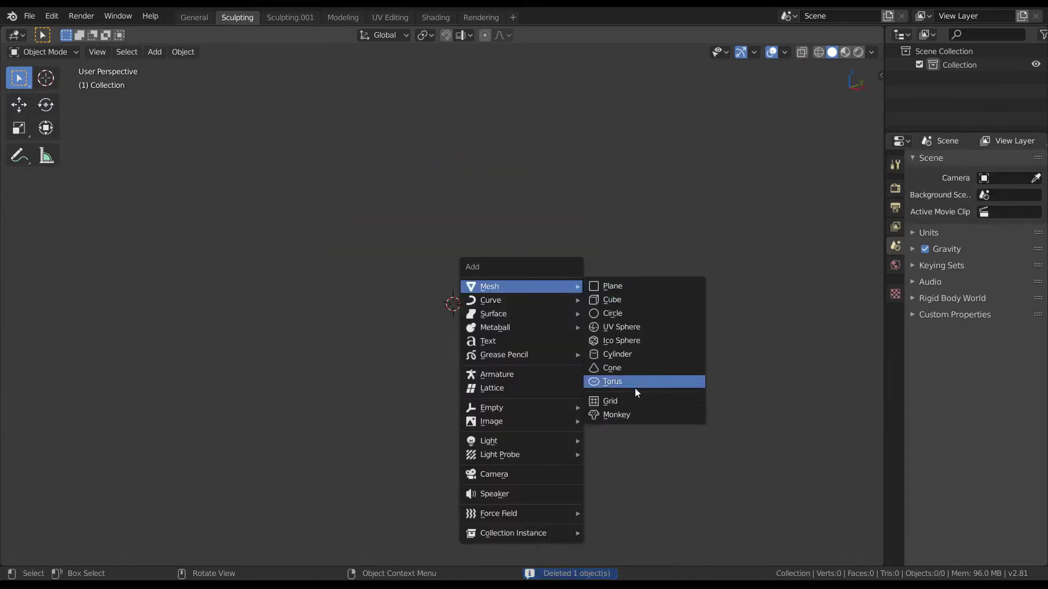
{"action": "left_click", "coordinate": [616, 413]}
{"action": "mouse_move", "coordinate": [633, 411]}
{"action": "middle_mouse_down"}
{"action": "mouse_move", "coordinate": [565, 293]}
{"action": "mouse_move", "coordinate": [561, 283]}
{"action": "mouse_move", "coordinate": [578, 278]}
{"action": "mouse_move", "coordinate": [560, 290]}
{"action": "mouse_move", "coordinate": [576, 302]}
{"action": "mouse_move", "coordinate": [601, 284]}
{"action": "mouse_move", "coordinate": [619, 289]}
{"action": "mouse_move", "coordinate": [552, 303]}
{"action": "mouse_move", "coordinate": [554, 313]}
{"action": "mouse_move", "coordinate": [548, 300]}
{"action": "mouse_move", "coordinate": [551, 311]}
{"action": "middle_mouse_up"}
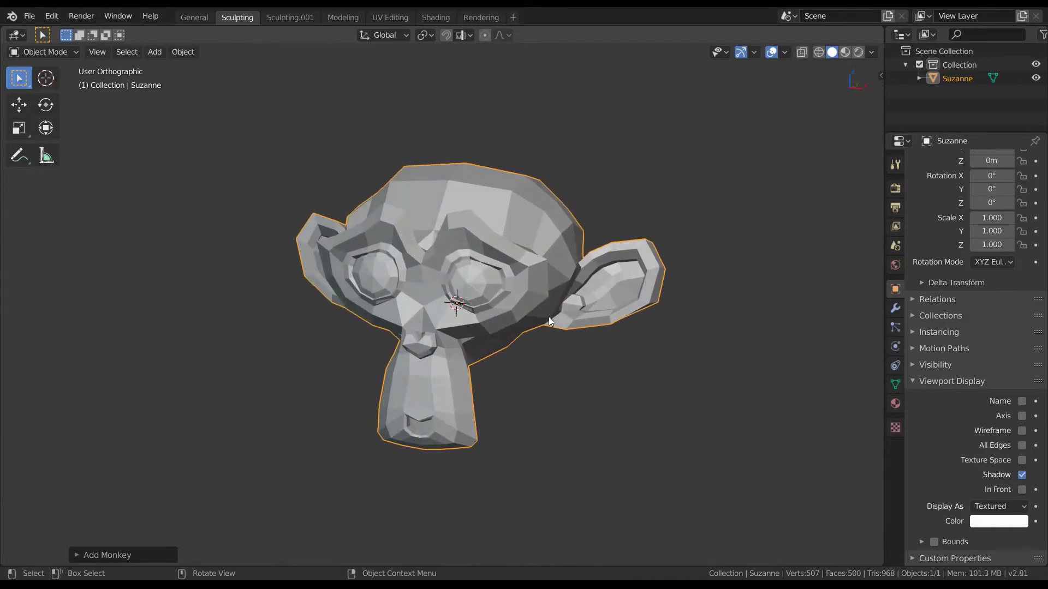
Open the Keymap preferences and set the search type to Key-Binding.
{"action": "key", "text": "ctrl+comma"}
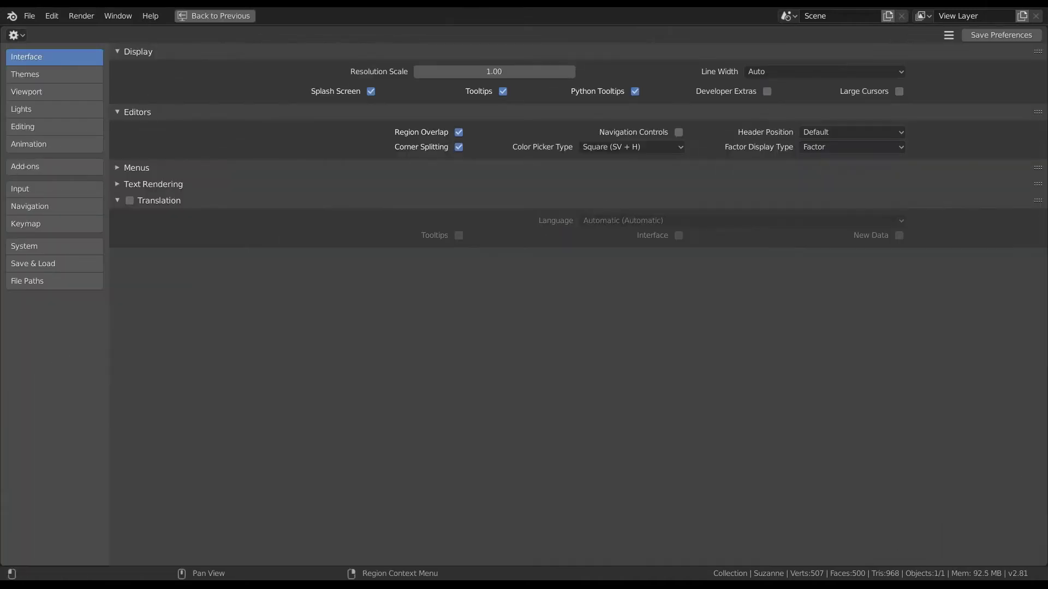
{"action": "left_click", "coordinate": [55, 224]}
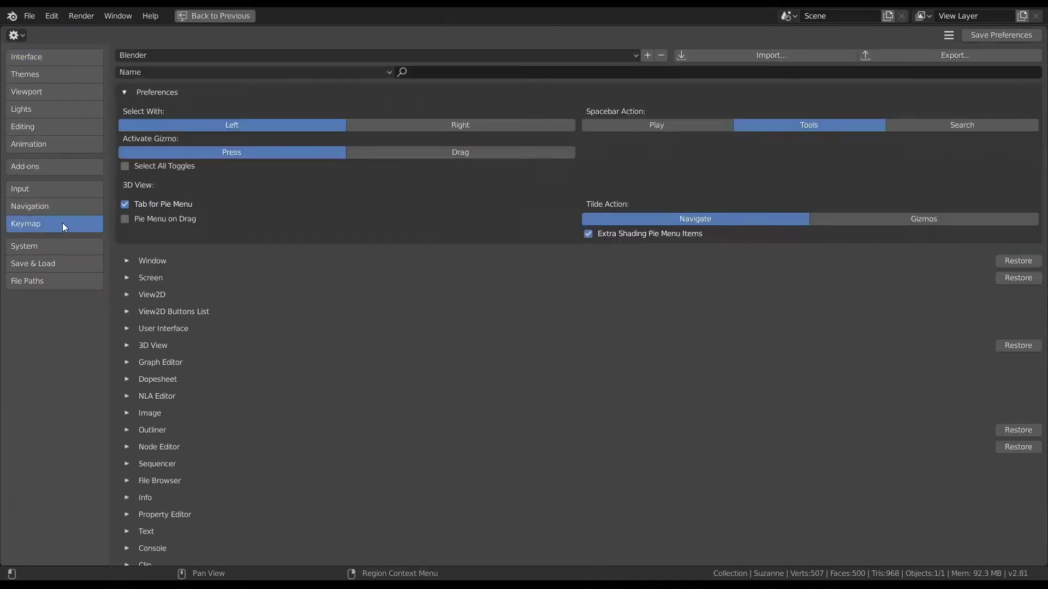
{"action": "left_click", "coordinate": [314, 72]}
{"action": "left_click", "coordinate": [309, 102]}
Search the keymap for 'numpad 5' and start rebinding View Persp/Ortho.
{"action": "left_click", "coordinate": [477, 71]}
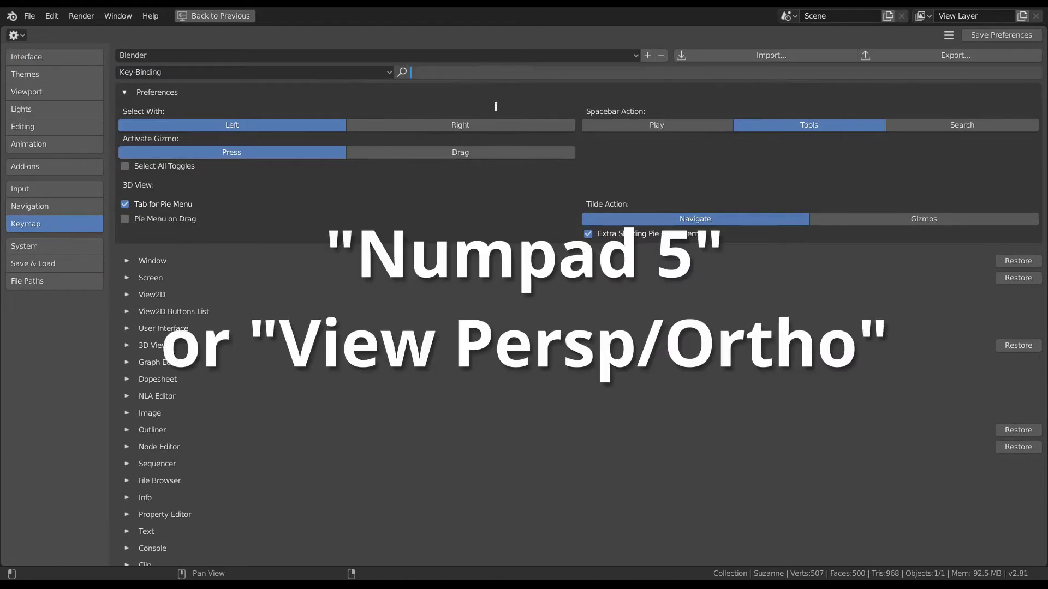
{"action": "type", "text": "num"}
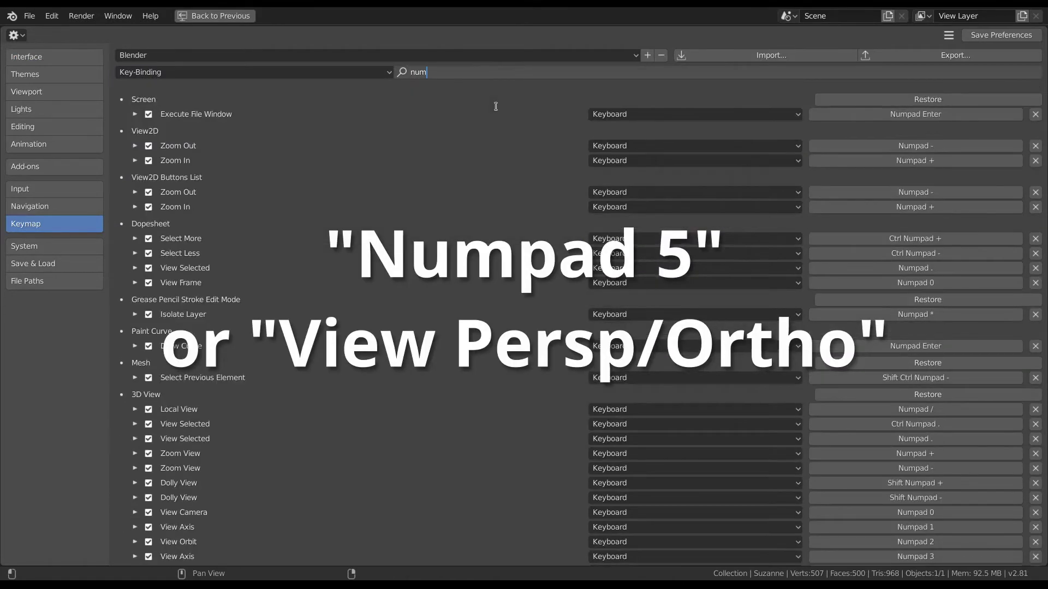
{"action": "type", "text": "pad 5"}
{"action": "key", "text": "Return"}
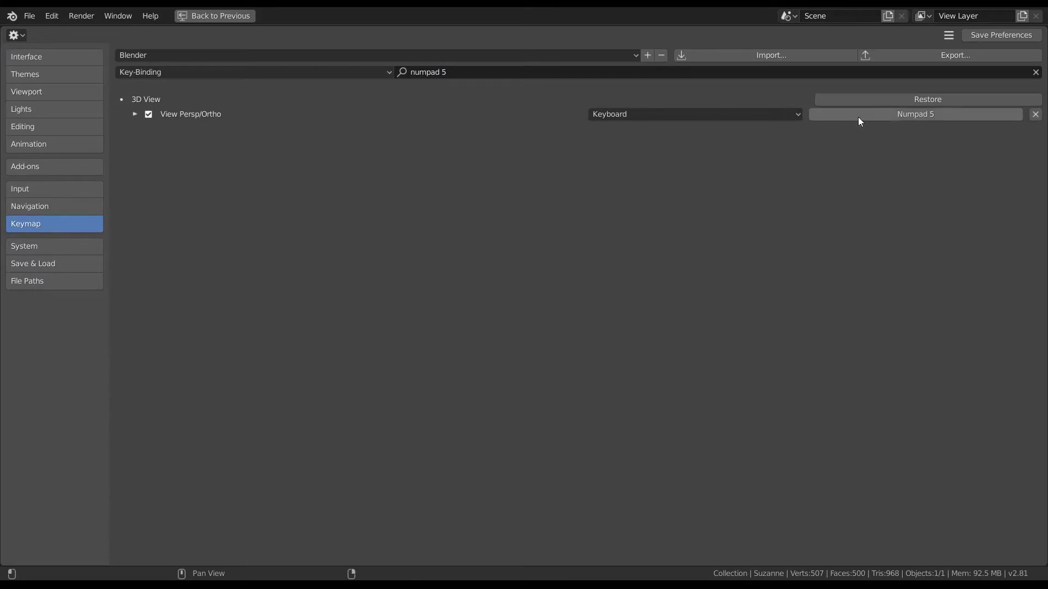
{"action": "left_click", "coordinate": [932, 115]}
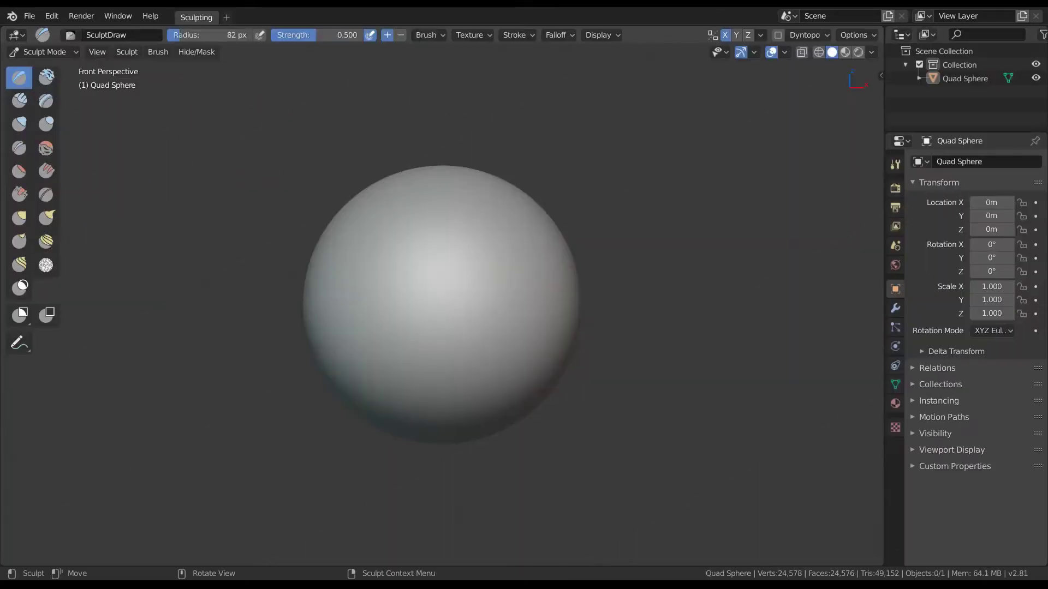
Try several sculpt brushes, then paint a heart-shaped mask on the sphere's centre with the Mask brush.
{"action": "left_click", "coordinate": [43, 83]}
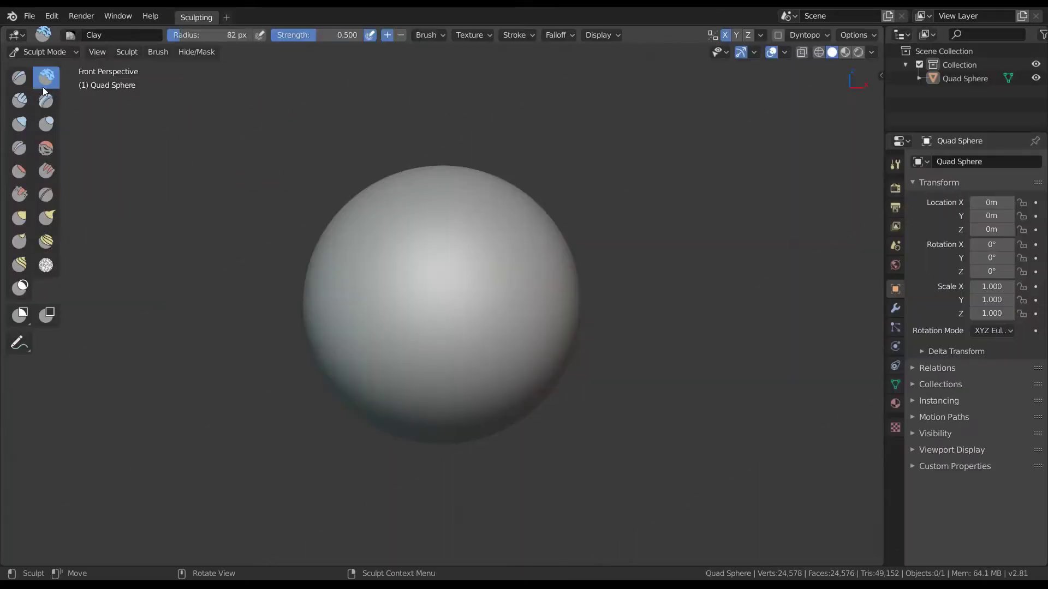
{"action": "left_click", "coordinate": [19, 102]}
{"action": "left_click", "coordinate": [45, 148]}
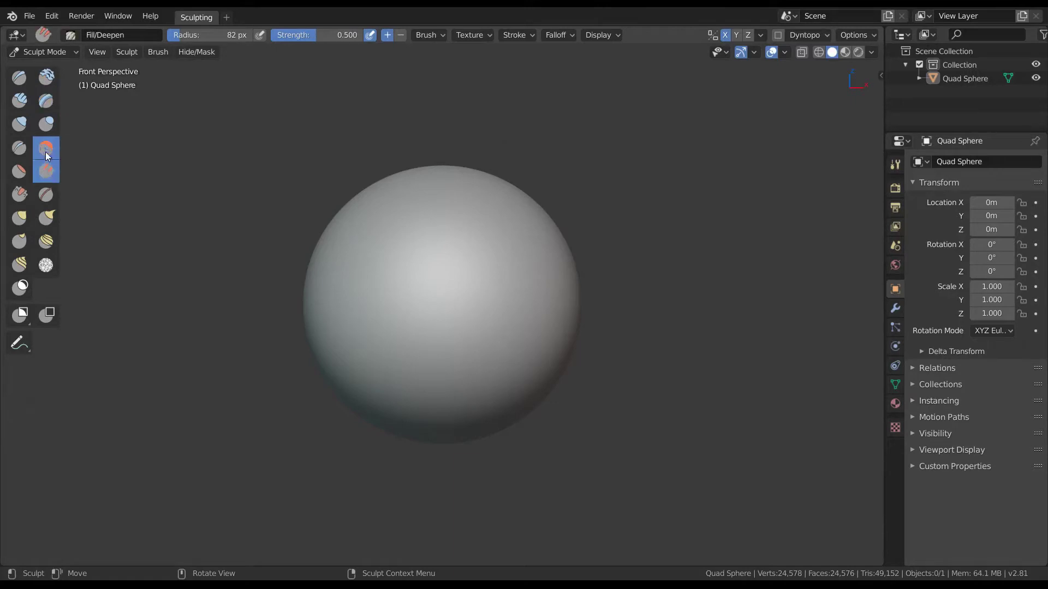
{"action": "left_click", "coordinate": [19, 218]}
{"action": "left_click", "coordinate": [46, 241]}
{"action": "left_click", "coordinate": [19, 265]}
{"action": "left_click", "coordinate": [19, 287]}
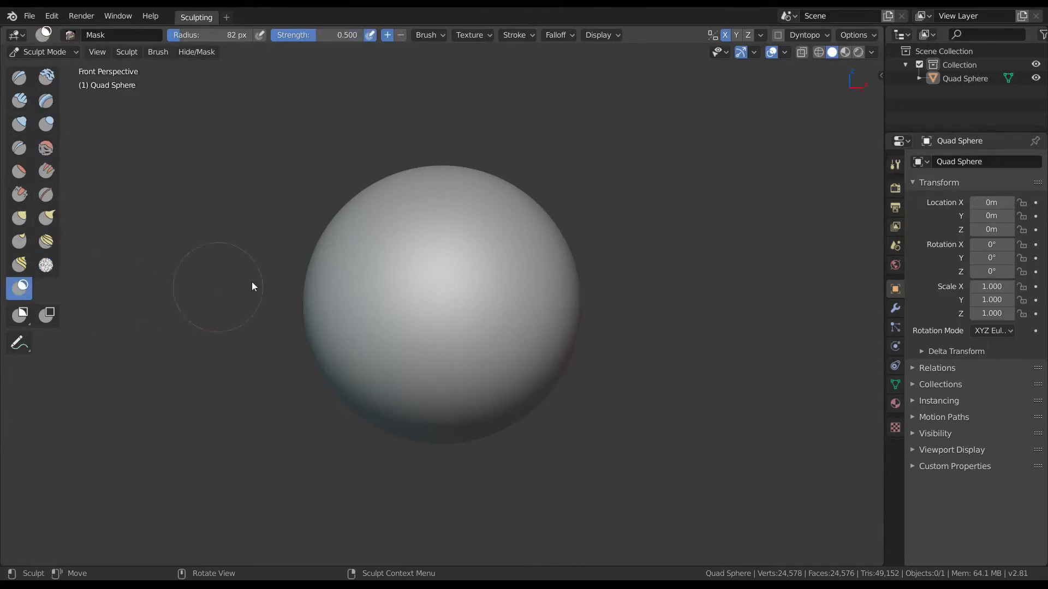
{"action": "mouse_move", "coordinate": [368, 247]}
{"action": "left_mouse_down"}
{"action": "mouse_move", "coordinate": [426, 339]}
{"action": "mouse_move", "coordinate": [440, 282]}
{"action": "left_mouse_up"}
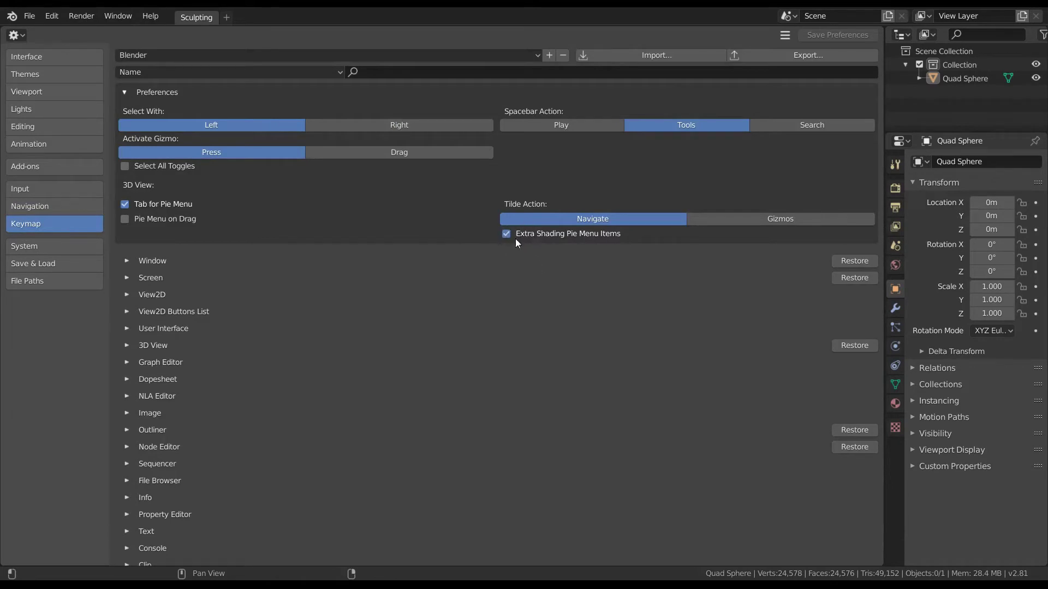
Return the main area to the 3D viewport and re-enable overlays from the Z shading pie.
{"action": "left_click", "coordinate": [16, 35]}
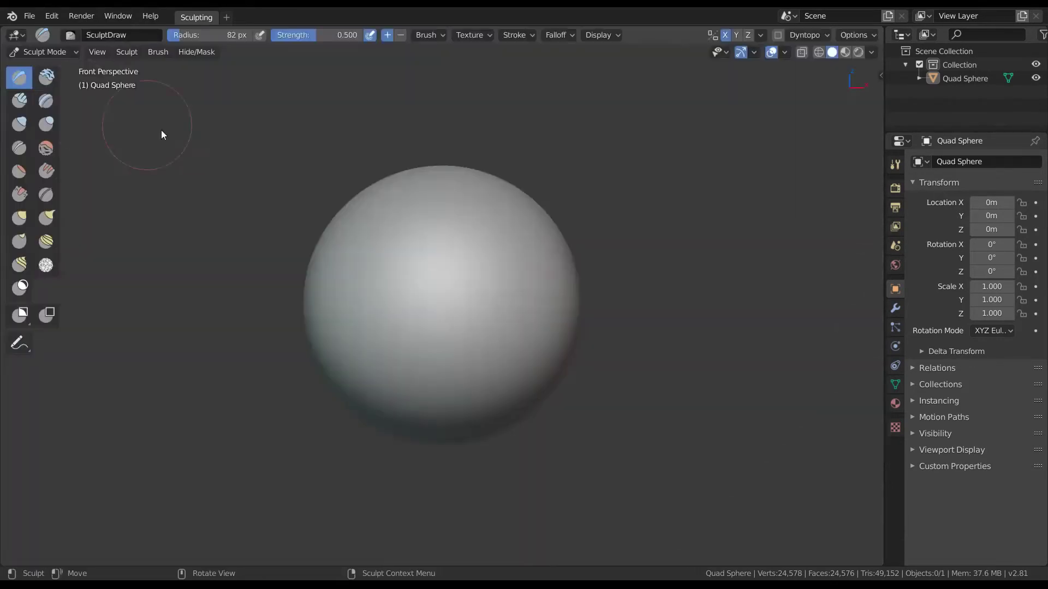
{"action": "key", "text": "z"}
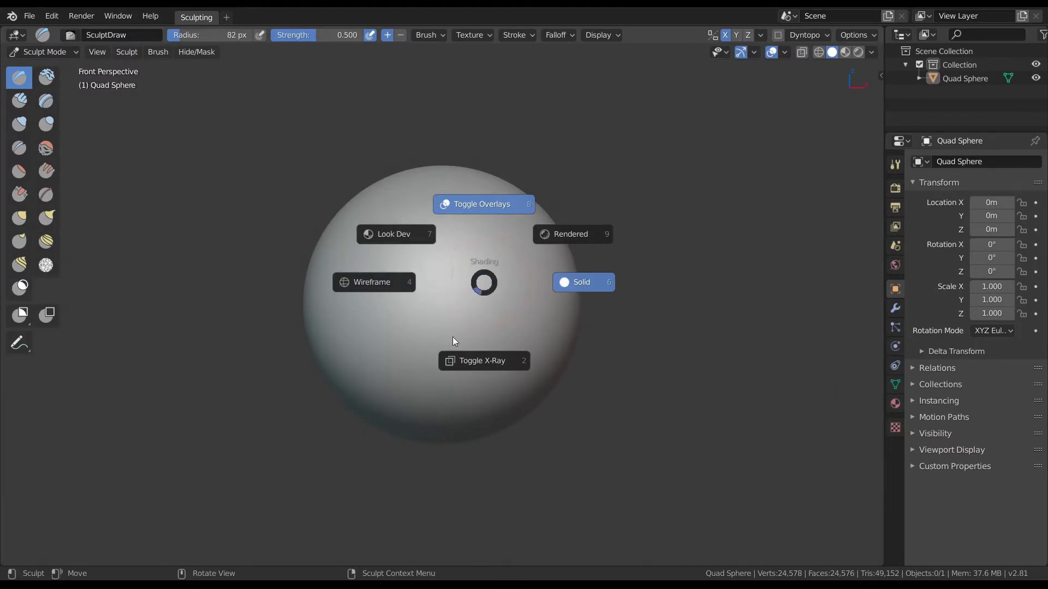
{"action": "left_click", "coordinate": [484, 258]}
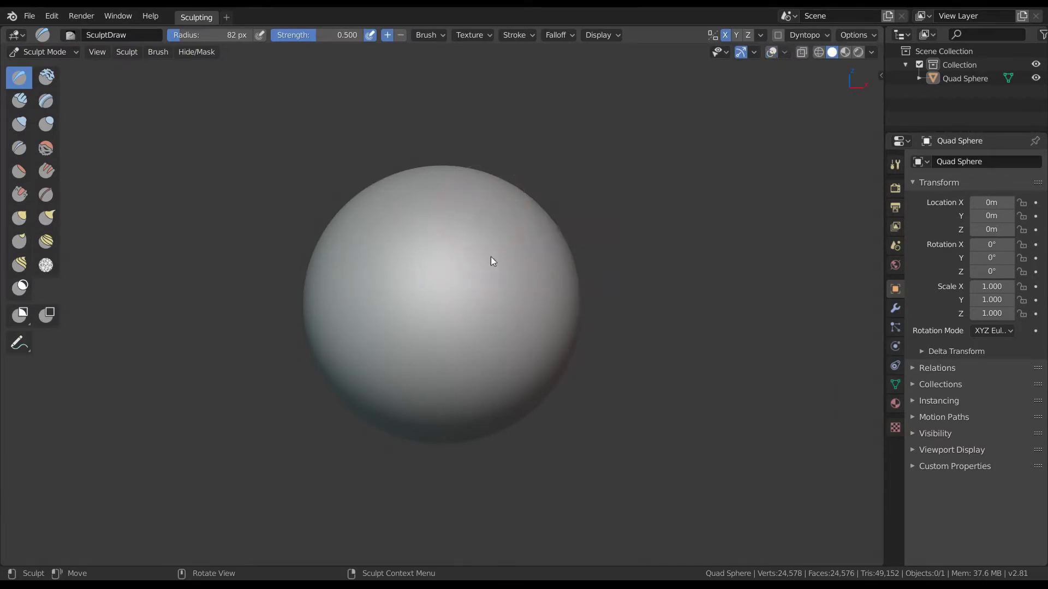
{"action": "key", "text": "z"}
{"action": "left_click", "coordinate": [493, 225]}
{"action": "key", "text": "z"}
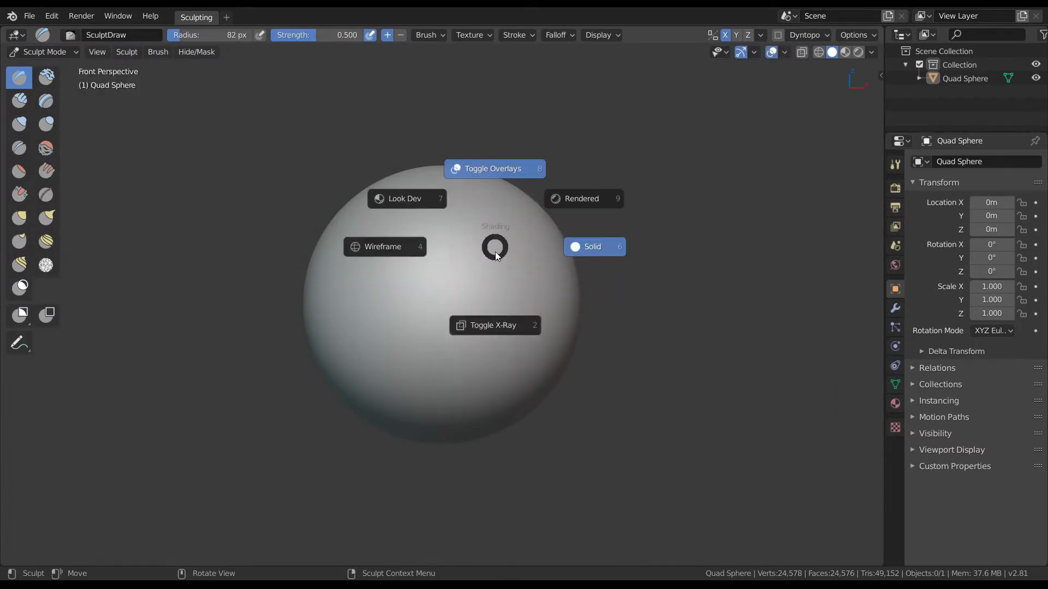
{"action": "left_click", "coordinate": [497, 324]}
Switch the sphere from Sculpt Mode to Object Mode using the Ctrl+Tab mode pie.
{"action": "key", "text": "ctrl+Tab"}
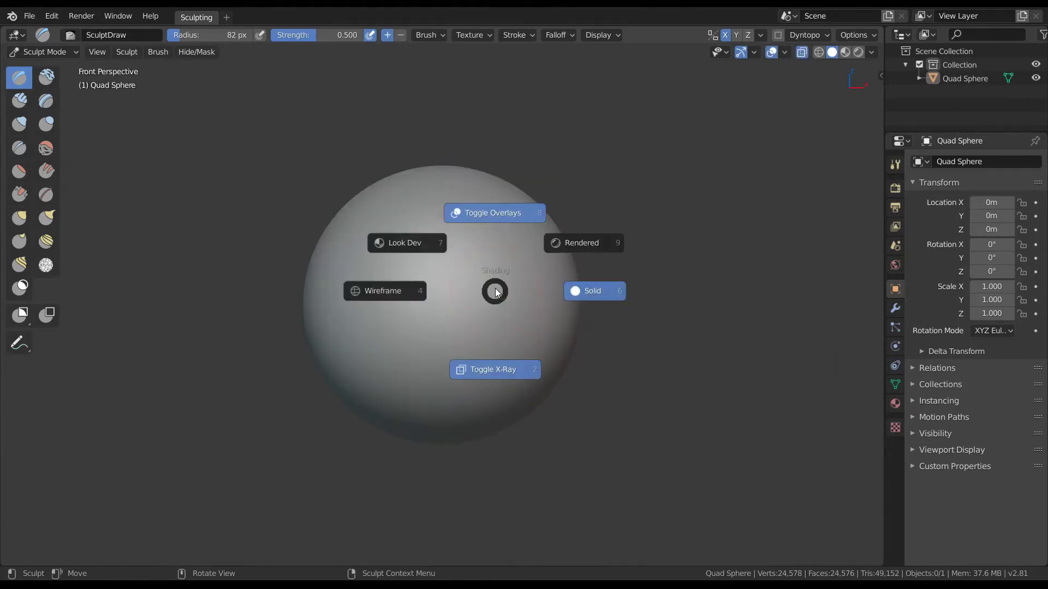
{"action": "left_click", "coordinate": [495, 367]}
{"action": "mouse_move", "coordinate": [499, 277]}
{"action": "middle_mouse_down"}
{"action": "mouse_move", "coordinate": [477, 284]}
{"action": "mouse_move", "coordinate": [504, 274]}
{"action": "middle_mouse_up"}
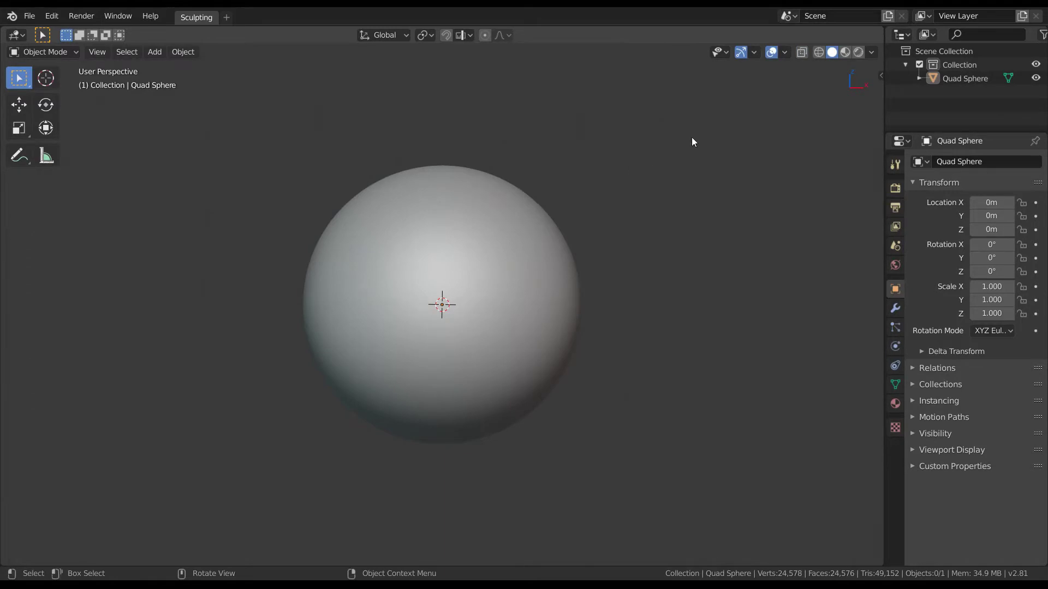
Select the Quad Sphere and toggle its wireframe display with Shift+Z and Alt+Shift+Z.
{"action": "left_click", "coordinate": [499, 283]}
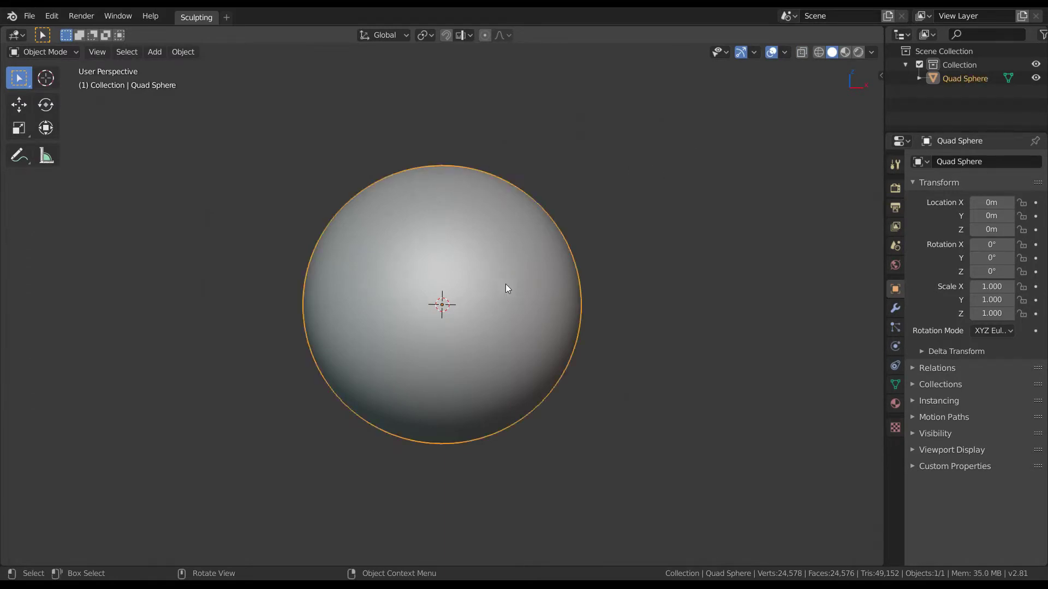
{"action": "scroll", "coordinate": [523, 261], "scroll_direction": "up", "scroll_amount": 2}
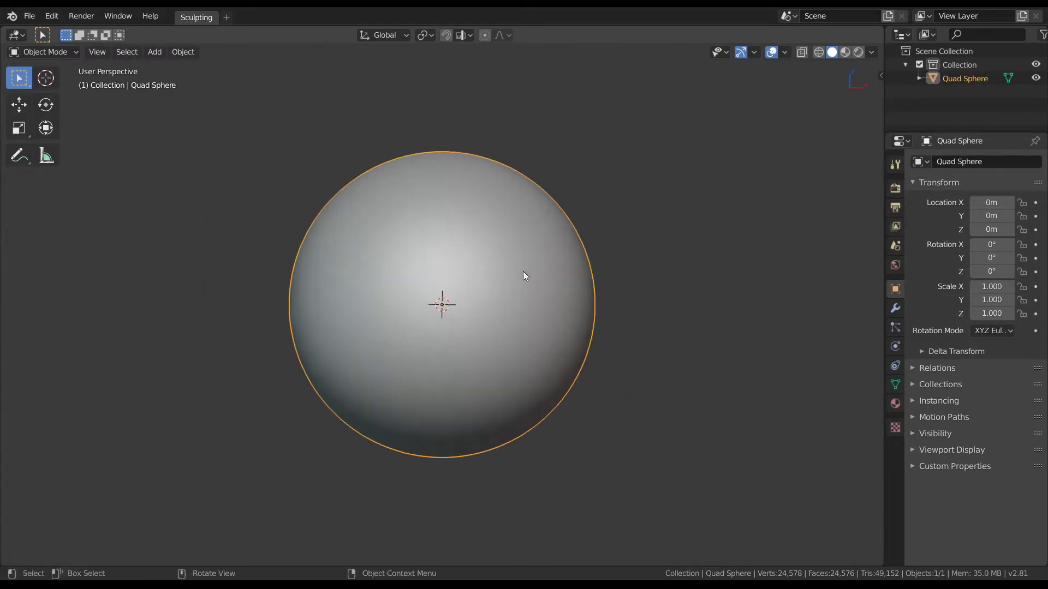
{"action": "key", "text": "shift+z"}
{"action": "mouse_move", "coordinate": [538, 273]}
{"action": "middle_mouse_down"}
{"action": "mouse_move", "coordinate": [517, 299]}
{"action": "mouse_move", "coordinate": [506, 290]}
{"action": "middle_mouse_up"}
{"action": "key", "text": "alt+shift+z"}
{"action": "key", "text": "alt+shift+z"}
{"action": "key", "text": "alt+shift+z"}
{"action": "key", "text": "alt+shift+z"}
{"action": "key", "text": "alt+shift+z"}
{"action": "key", "text": "alt+shift+z"}
{"action": "key", "text": "alt+shift+z"}
{"action": "scroll", "coordinate": [502, 318], "scroll_direction": "down", "scroll_amount": 1}
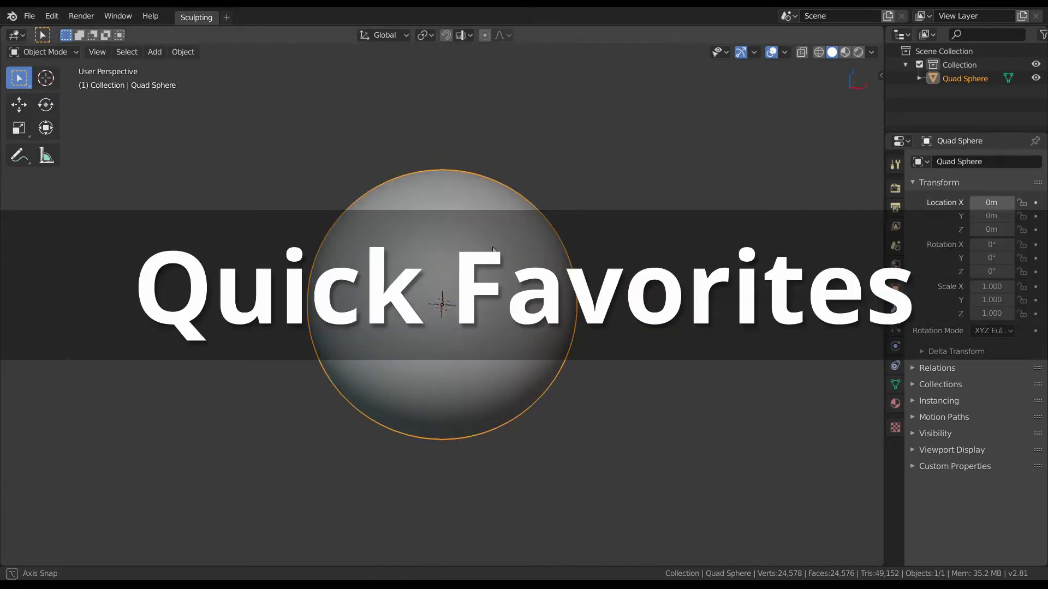
Add the Add > Mesh submenu to Quick Favorites and check it appears.
{"action": "key", "text": "q"}
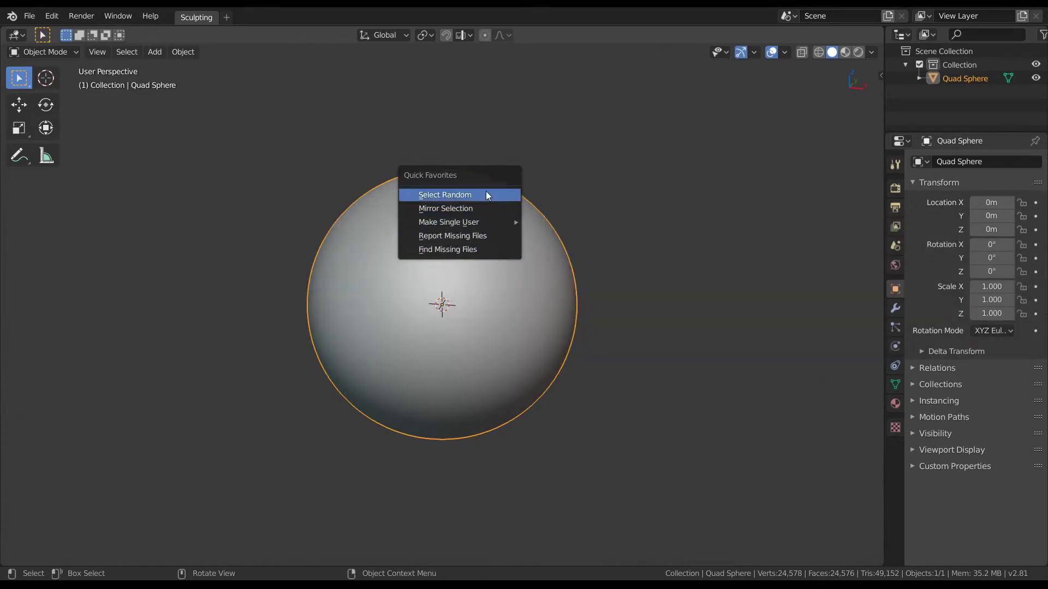
{"action": "left_click", "coordinate": [155, 52]}
{"action": "mouse_move", "coordinate": [176, 89]}
{"action": "right_click", "coordinate": [182, 70]}
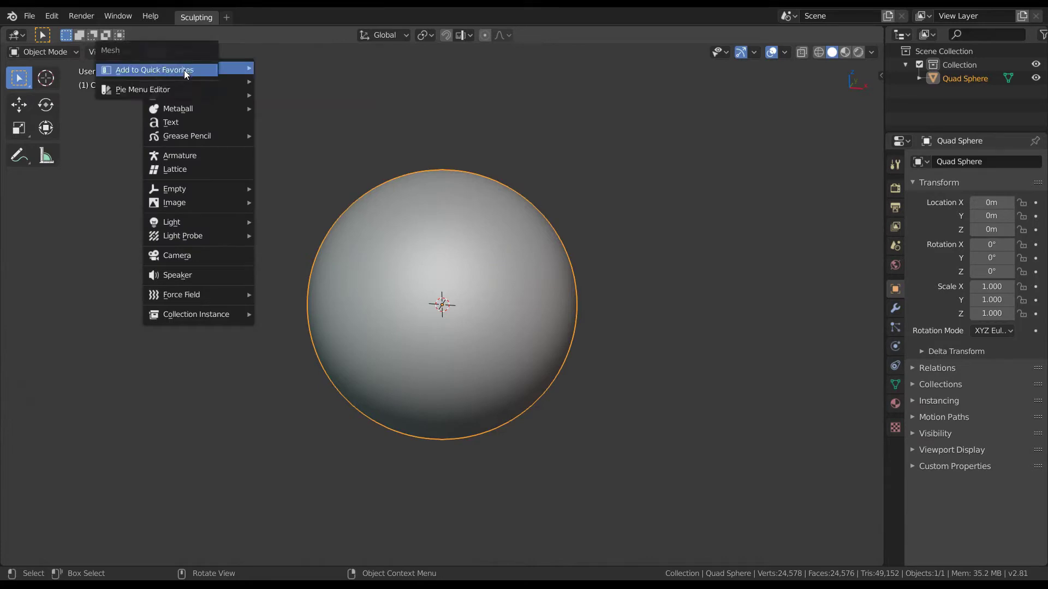
{"action": "key", "text": "q"}
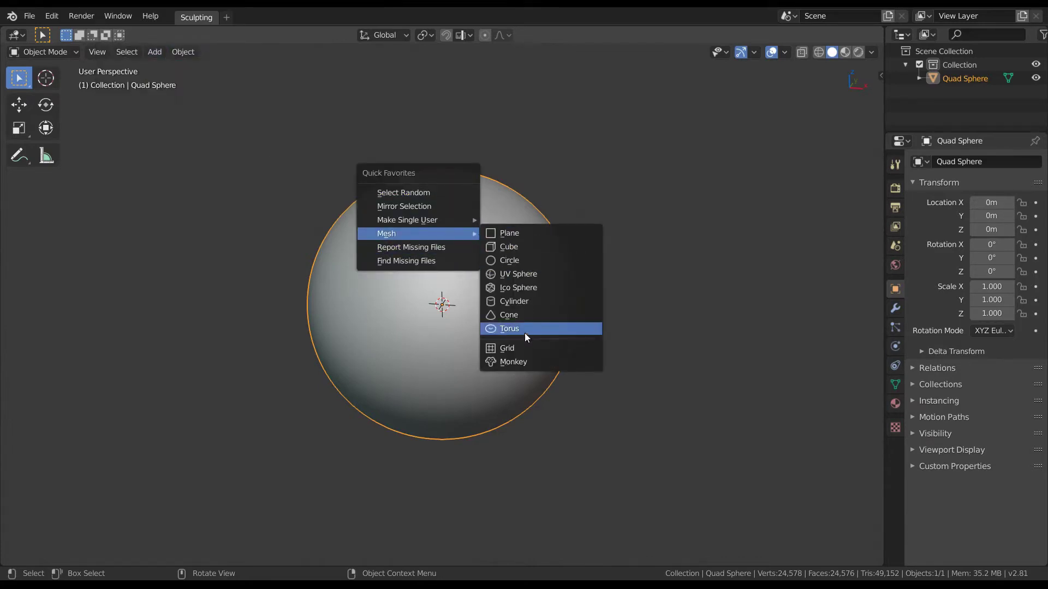
{"action": "key", "text": "q"}
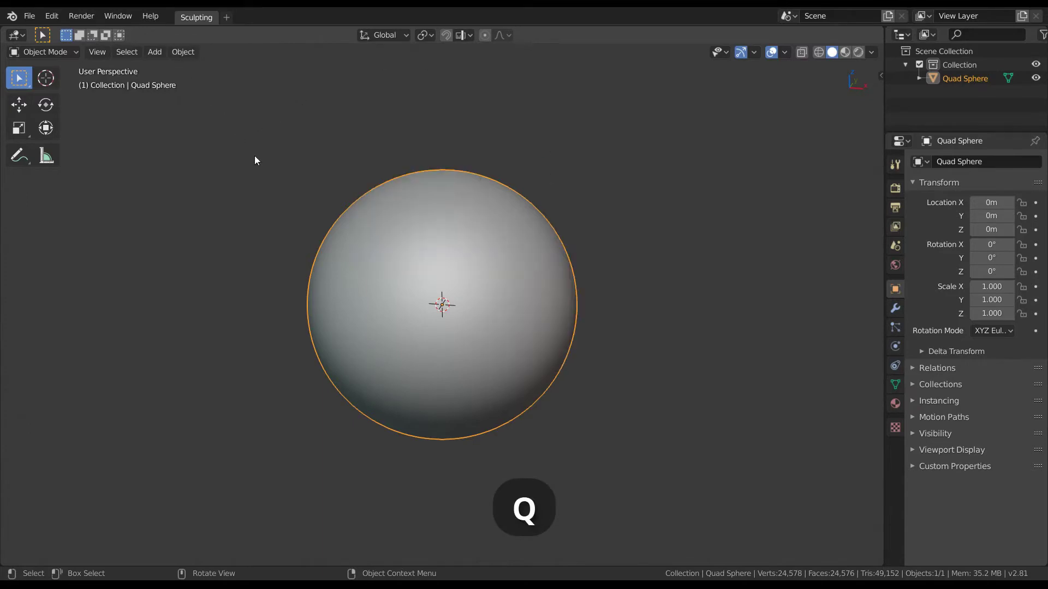
Add Object > Apply to Quick Favorites.
{"action": "left_click", "coordinate": [183, 52]}
{"action": "right_click", "coordinate": [229, 123]}
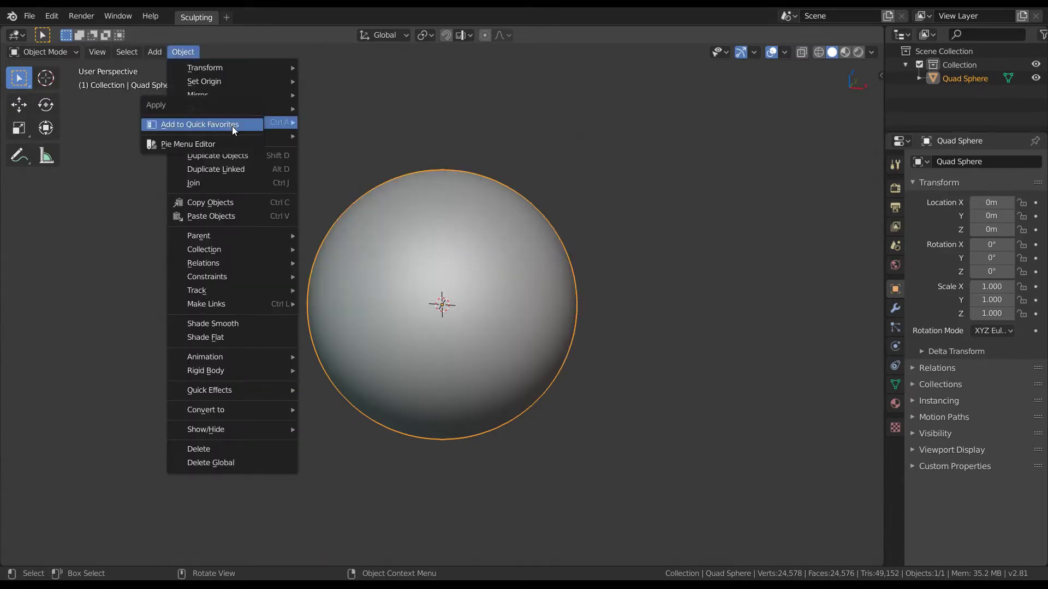
{"action": "left_click", "coordinate": [233, 124]}
{"action": "key", "text": "q"}
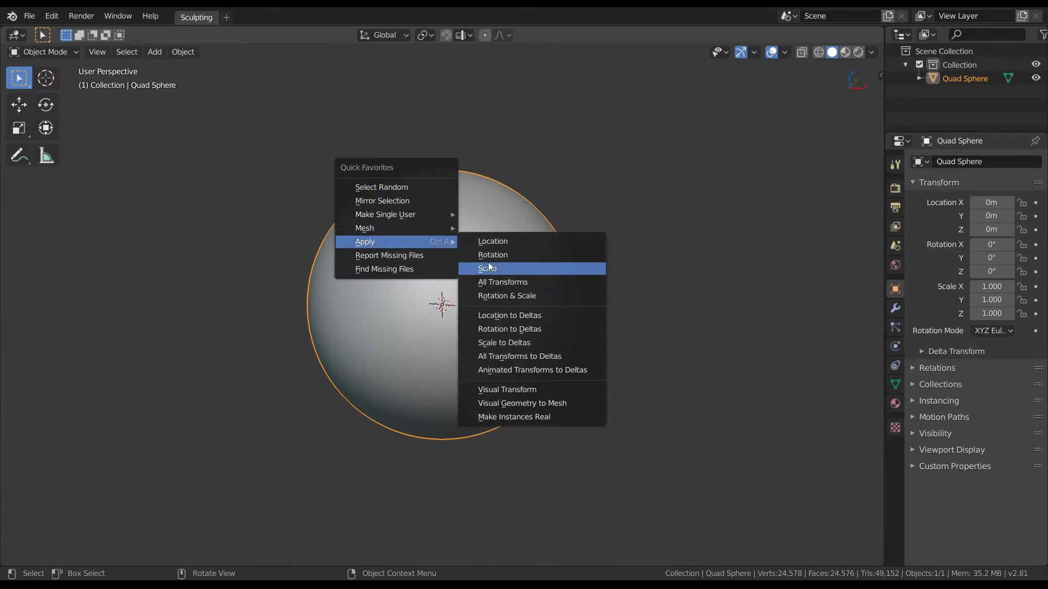
Remove Find Missing Files, Report Missing Files, Make Single User and other old entries from Quick Favorites.
{"action": "right_click", "coordinate": [405, 269]}
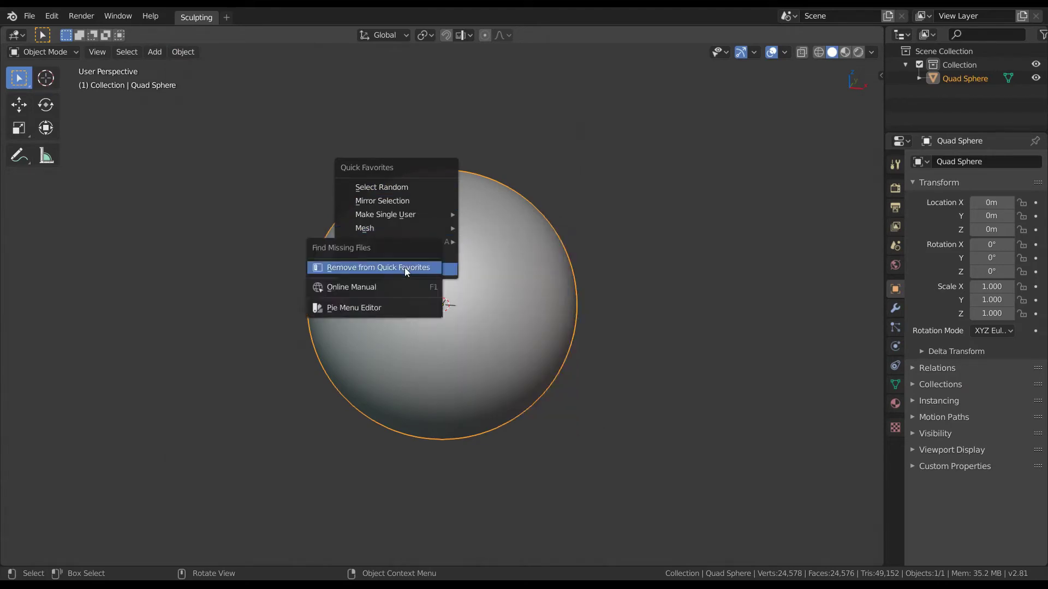
{"action": "left_click", "coordinate": [403, 268]}
{"action": "right_click", "coordinate": [405, 256]}
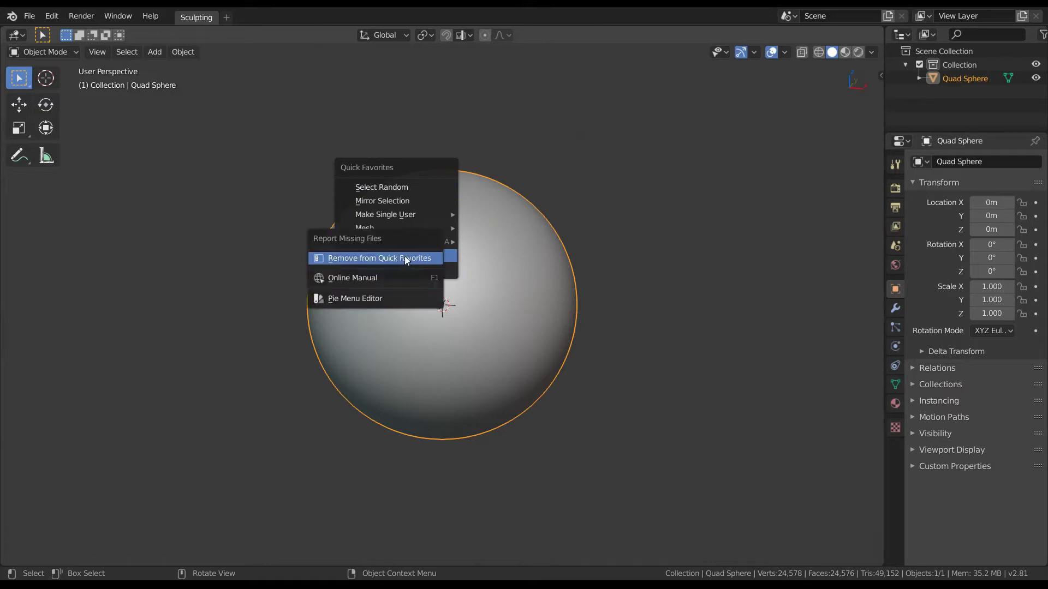
{"action": "left_click", "coordinate": [404, 257]}
{"action": "key", "text": "q"}
{"action": "right_click", "coordinate": [661, 240]}
{"action": "key", "text": "Escape"}
{"action": "right_click", "coordinate": [670, 240]}
{"action": "left_click", "coordinate": [683, 237]}
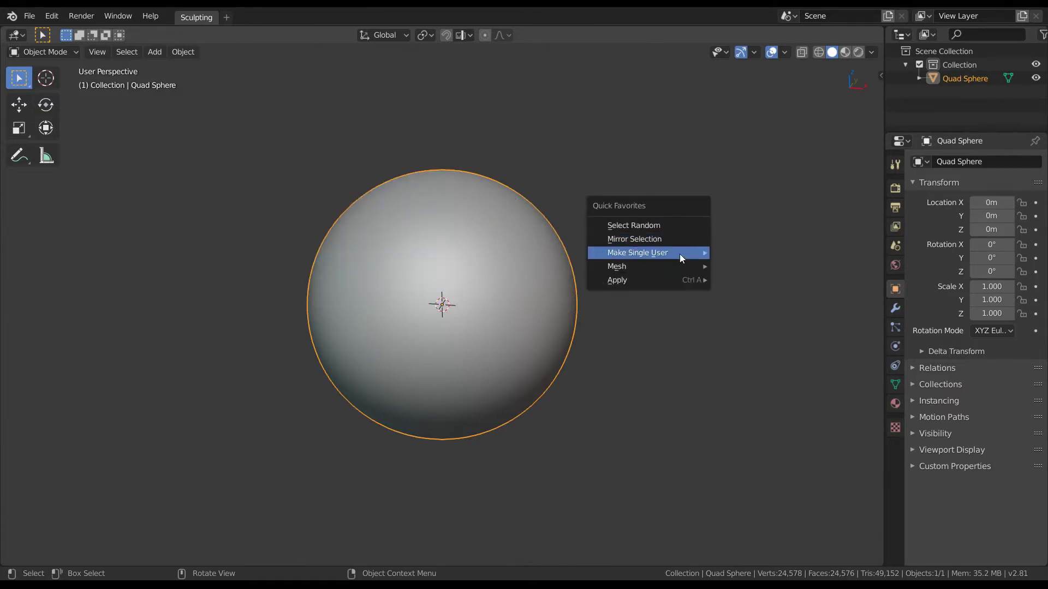
{"action": "right_click", "coordinate": [679, 250]}
{"action": "left_click", "coordinate": [681, 251]}
{"action": "key", "text": "q"}
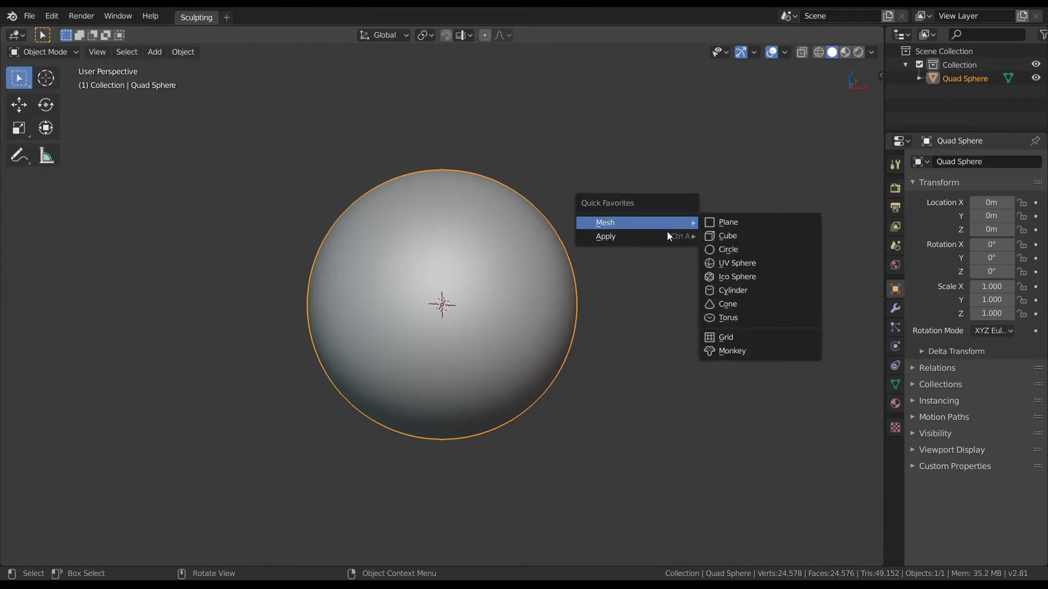
Add Select > Circle Select to Quick Favorites and check the menu.
{"action": "left_click", "coordinate": [130, 53]}
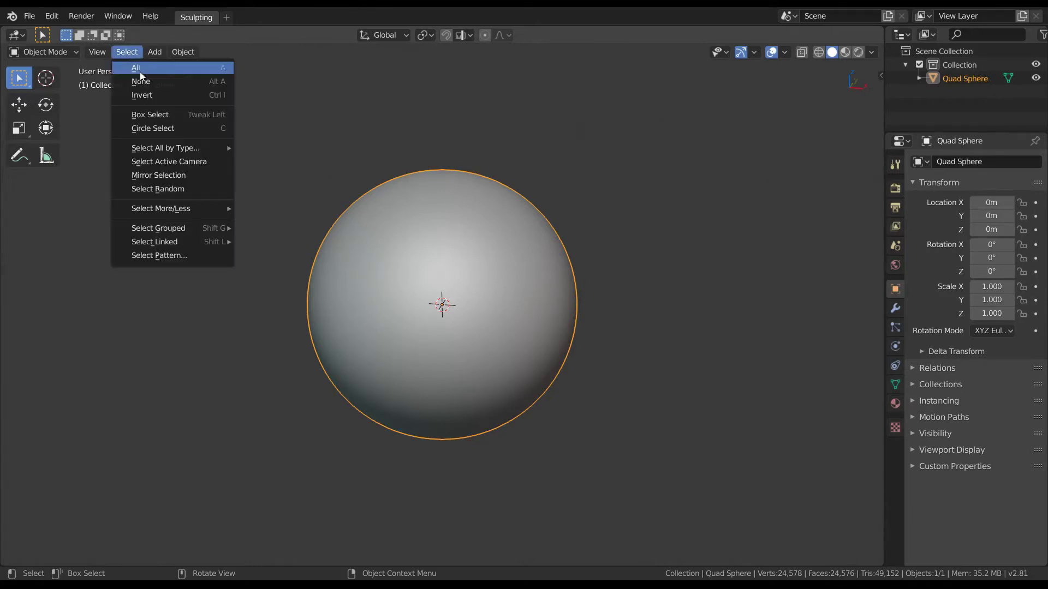
{"action": "right_click", "coordinate": [172, 129]}
{"action": "key", "text": "Escape"}
{"action": "key", "text": "q"}
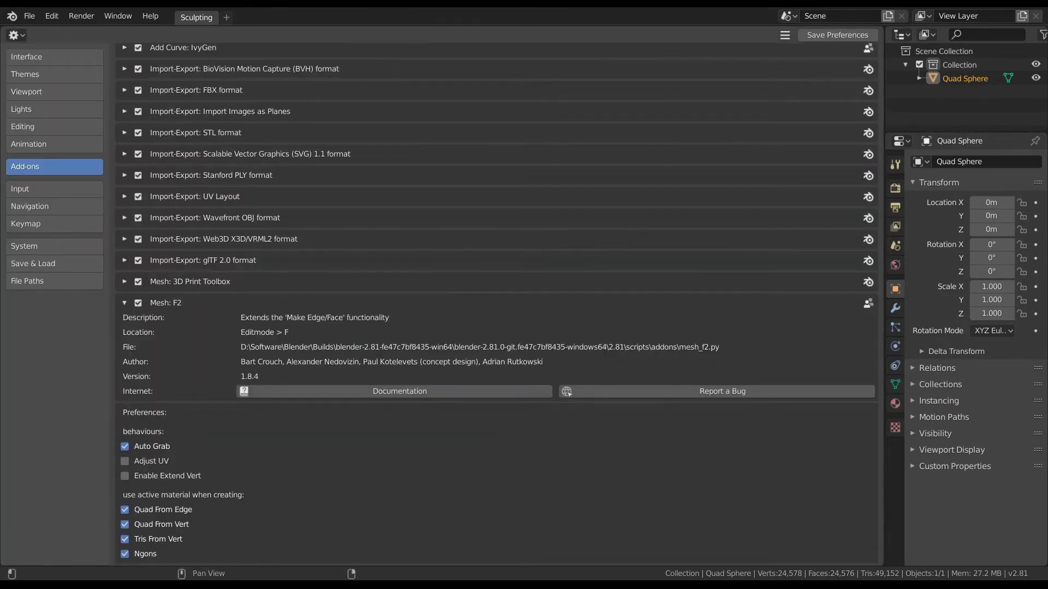
Scroll down the add-on list and expand the LoopTools add-on details.
{"action": "scroll", "coordinate": [500, 257], "scroll_direction": "down", "scroll_amount": 1}
{"action": "scroll", "coordinate": [500, 256], "scroll_direction": "down", "scroll_amount": 1}
{"action": "scroll", "coordinate": [498, 240], "scroll_direction": "down", "scroll_amount": 1}
{"action": "scroll", "coordinate": [495, 223], "scroll_direction": "down", "scroll_amount": 3}
{"action": "scroll", "coordinate": [495, 213], "scroll_direction": "down", "scroll_amount": 1}
{"action": "left_click", "coordinate": [125, 426]}
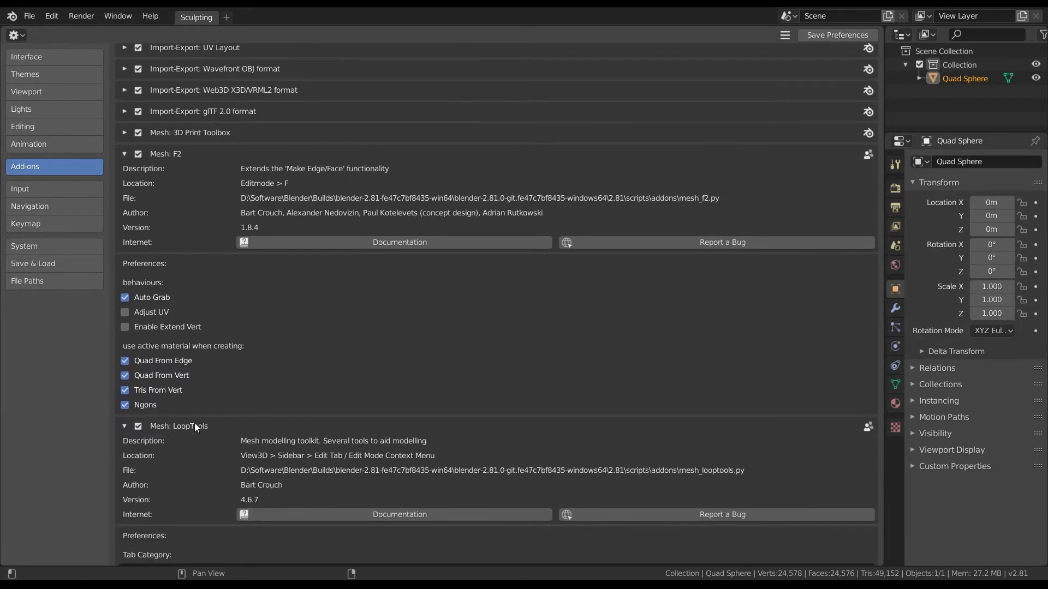
{"action": "scroll", "coordinate": [306, 339], "scroll_direction": "down", "scroll_amount": 1}
{"action": "scroll", "coordinate": [431, 254], "scroll_direction": "down", "scroll_amount": 5}
{"action": "scroll", "coordinate": [377, 289], "scroll_direction": "down", "scroll_amount": 3}
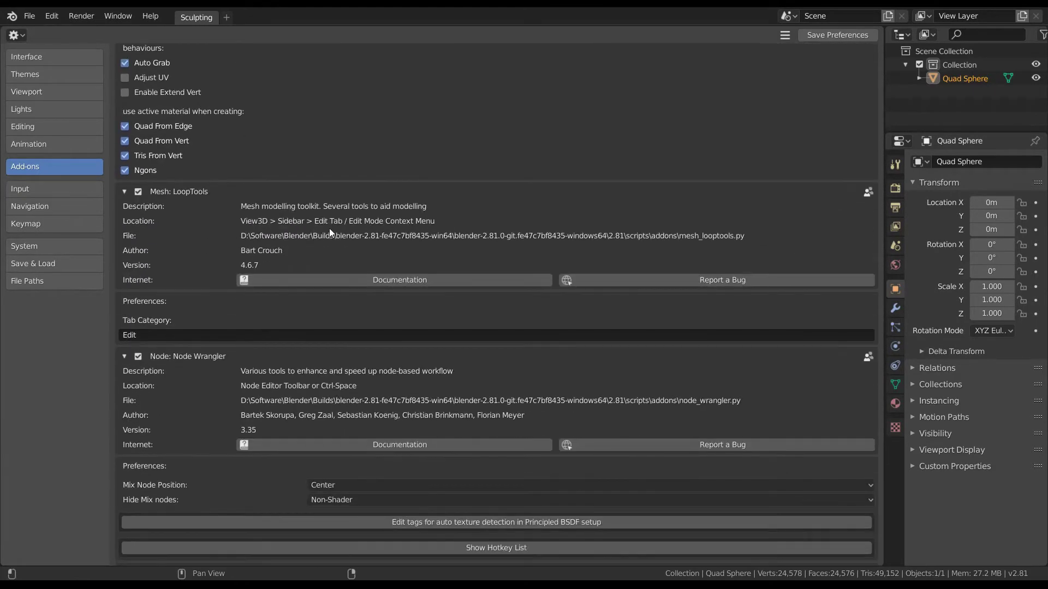
{"action": "scroll", "coordinate": [419, 305], "scroll_direction": "down", "scroll_amount": 3}
{"action": "scroll", "coordinate": [430, 382], "scroll_direction": "down", "scroll_amount": 1}
{"action": "scroll", "coordinate": [430, 362], "scroll_direction": "down", "scroll_amount": 1}
{"action": "scroll", "coordinate": [430, 361], "scroll_direction": "down", "scroll_amount": 4}
{"action": "scroll", "coordinate": [431, 349], "scroll_direction": "down", "scroll_amount": 1}
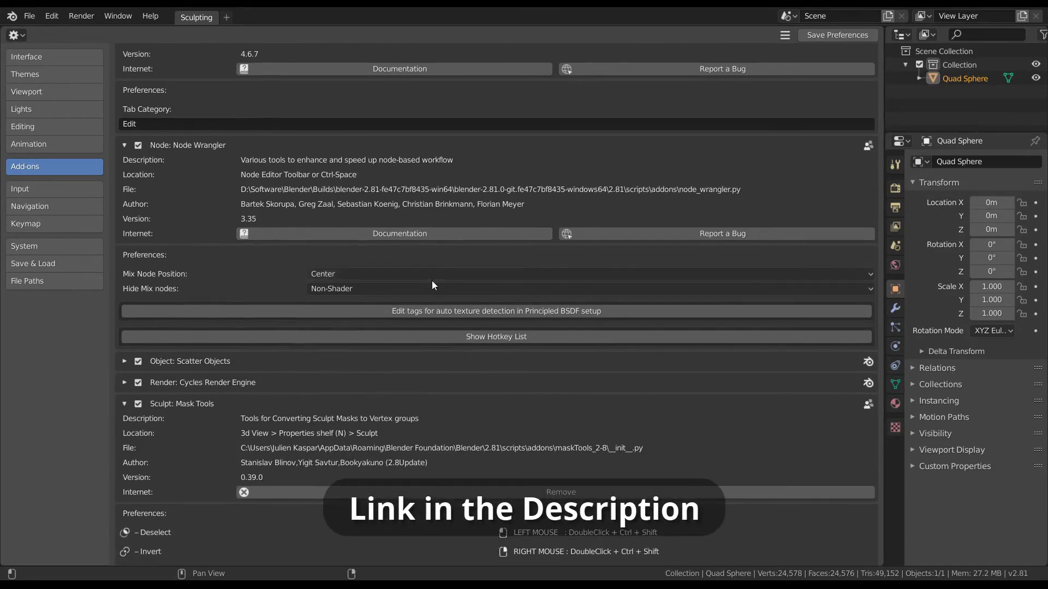
{"action": "scroll", "coordinate": [433, 338], "scroll_direction": "down", "scroll_amount": 1}
{"action": "scroll", "coordinate": [473, 311], "scroll_direction": "down", "scroll_amount": 1}
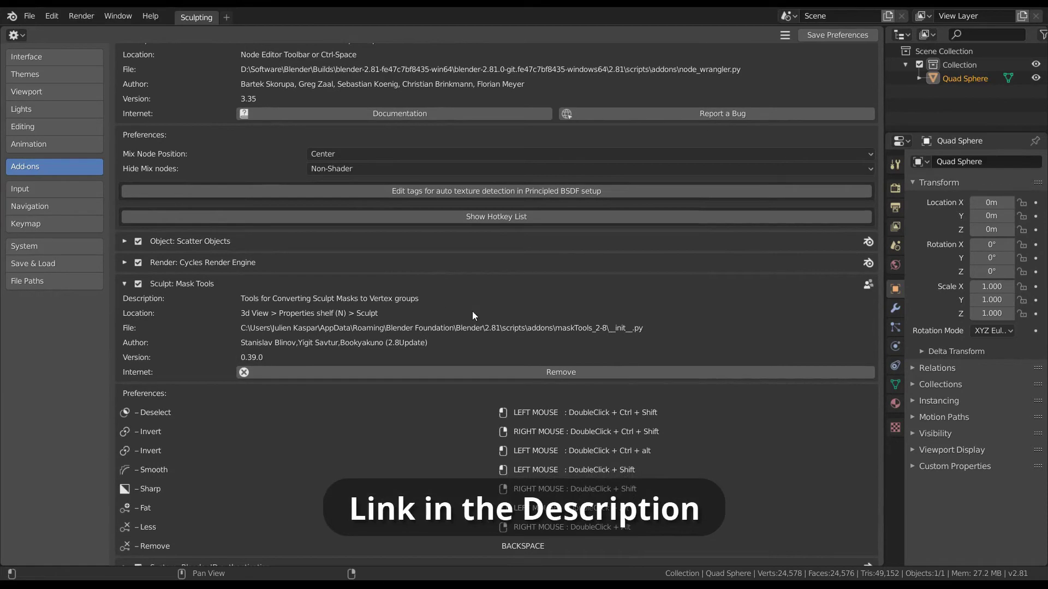
{"action": "scroll", "coordinate": [463, 339], "scroll_direction": "down", "scroll_amount": 2}
{"action": "scroll", "coordinate": [466, 283], "scroll_direction": "down", "scroll_amount": 4}
{"action": "scroll", "coordinate": [467, 285], "scroll_direction": "down", "scroll_amount": 3}
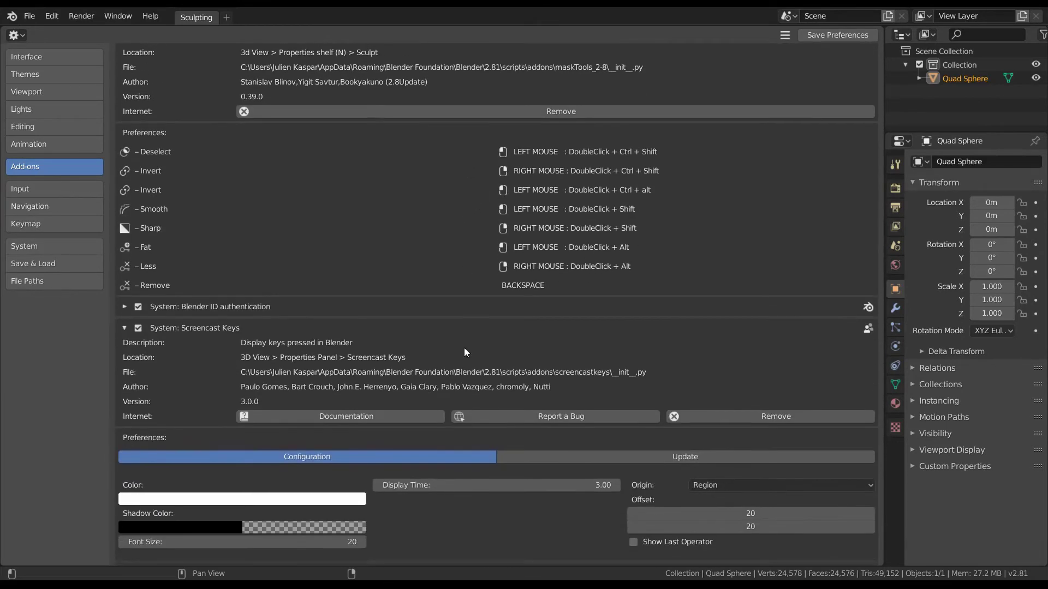
{"action": "scroll", "coordinate": [464, 348], "scroll_direction": "down", "scroll_amount": 6}
{"action": "scroll", "coordinate": [465, 333], "scroll_direction": "down", "scroll_amount": 2}
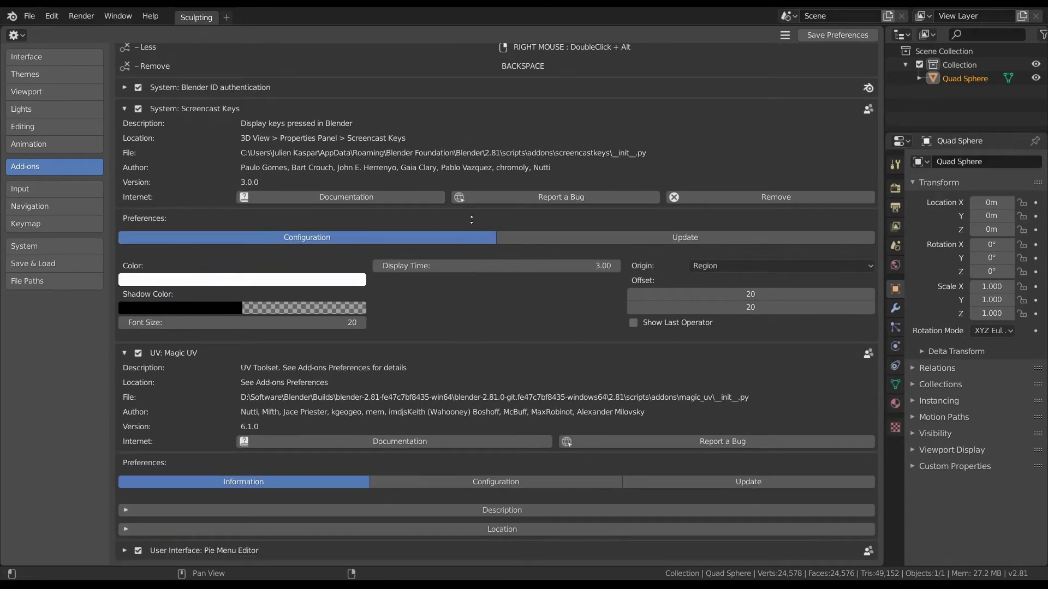
Collapse the Mesh: F2, LoopTools, Node Wrangler, Sculpt: Mask Tools and Screencast Keys entries.
{"action": "scroll", "coordinate": [470, 214], "scroll_direction": "up", "scroll_amount": 3}
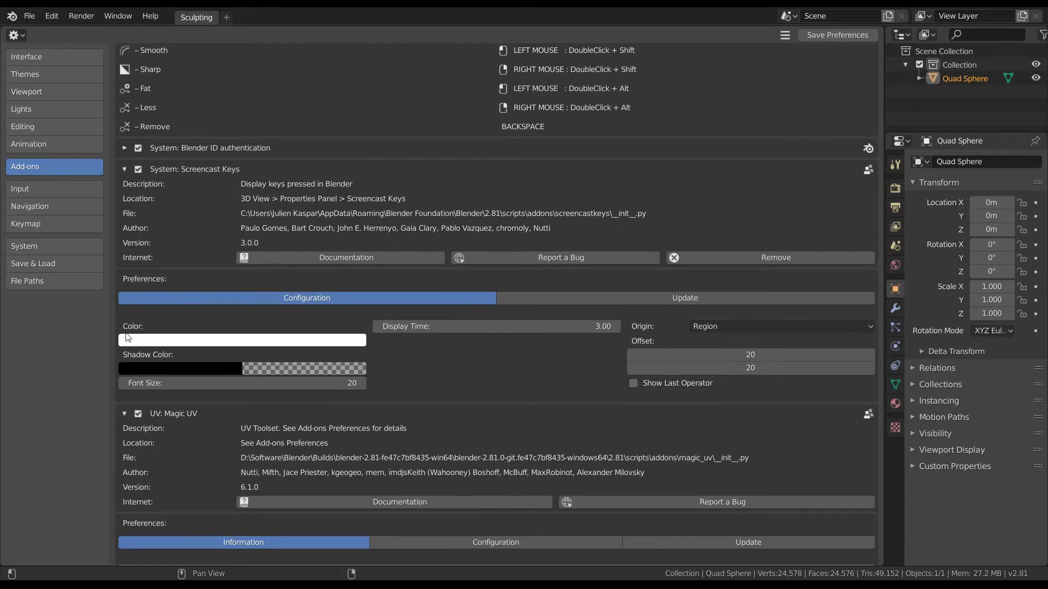
{"action": "scroll", "coordinate": [308, 391], "scroll_direction": "up", "scroll_amount": 5}
{"action": "scroll", "coordinate": [308, 391], "scroll_direction": "up", "scroll_amount": 5}
{"action": "scroll", "coordinate": [308, 391], "scroll_direction": "up", "scroll_amount": 5}
{"action": "scroll", "coordinate": [290, 182], "scroll_direction": "up", "scroll_amount": 6}
{"action": "scroll", "coordinate": [218, 218], "scroll_direction": "up", "scroll_amount": 2}
{"action": "scroll", "coordinate": [129, 236], "scroll_direction": "down", "scroll_amount": 2}
{"action": "left_click", "coordinate": [125, 241]}
{"action": "left_click", "coordinate": [125, 263]}
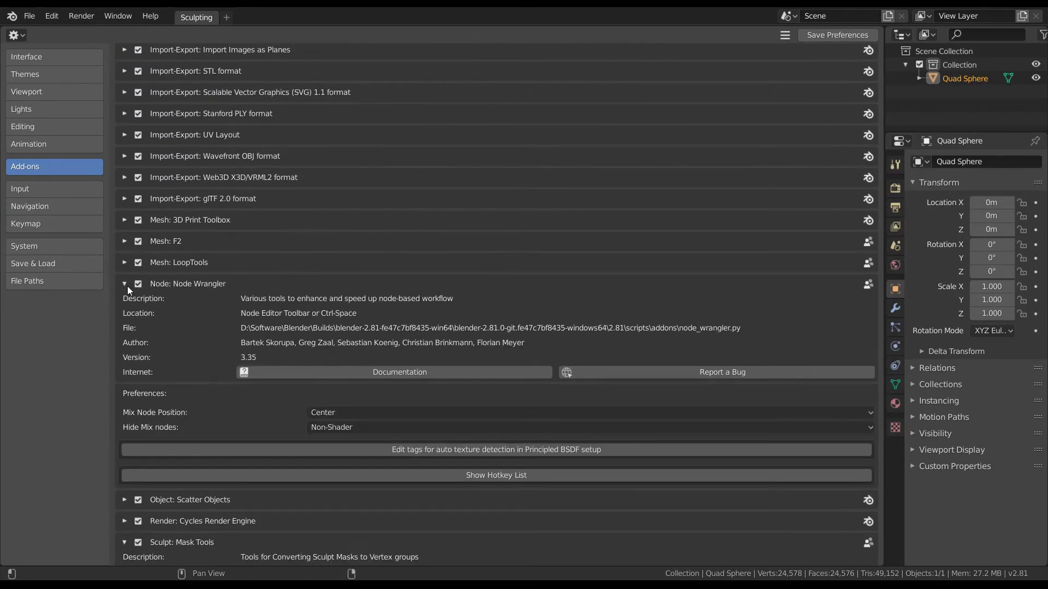
{"action": "left_click", "coordinate": [125, 284]}
{"action": "left_click", "coordinate": [126, 347]}
{"action": "scroll", "coordinate": [127, 338], "scroll_direction": "down", "scroll_amount": 2}
{"action": "left_click", "coordinate": [125, 331]}
Expand and collapse UV: Magic UV, then expand the Mesh: F2 details and preferences.
{"action": "left_click", "coordinate": [124, 353]}
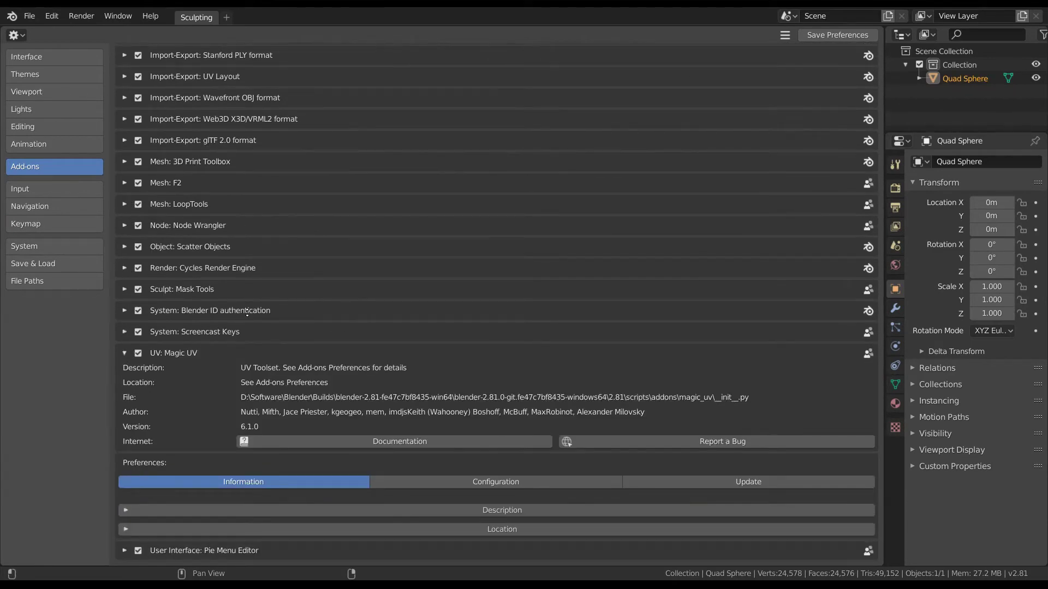
{"action": "left_click", "coordinate": [124, 353]}
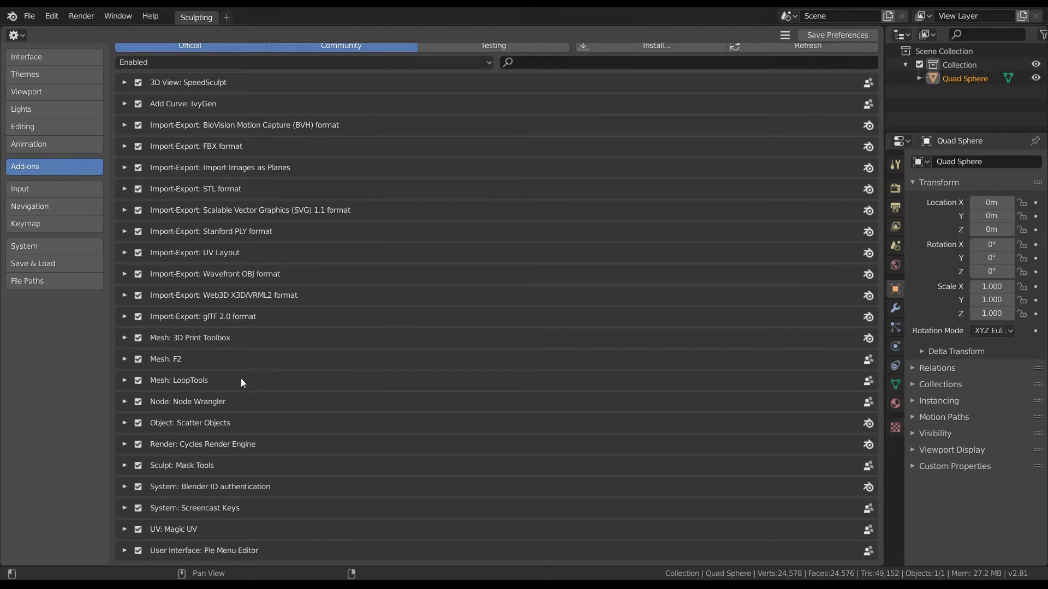
{"action": "left_click", "coordinate": [123, 359]}
{"action": "scroll", "coordinate": [295, 327], "scroll_direction": "down", "scroll_amount": 3}
{"action": "scroll", "coordinate": [450, 294], "scroll_direction": "down", "scroll_amount": 1}
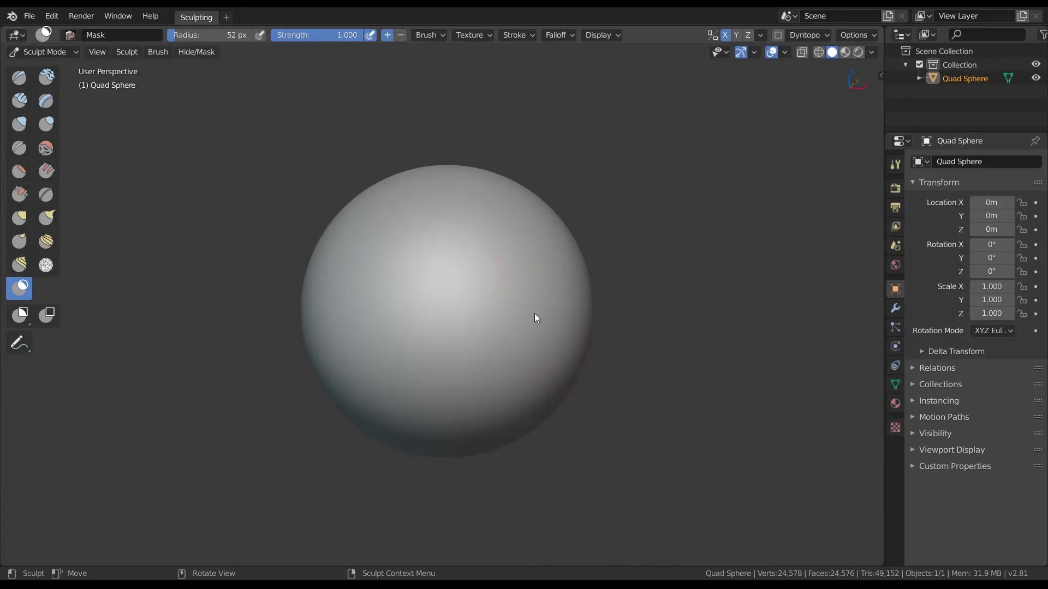
Show the Mask Tools tab and paint two eye-shaped mask spots on the sphere.
{"action": "key", "text": "n"}
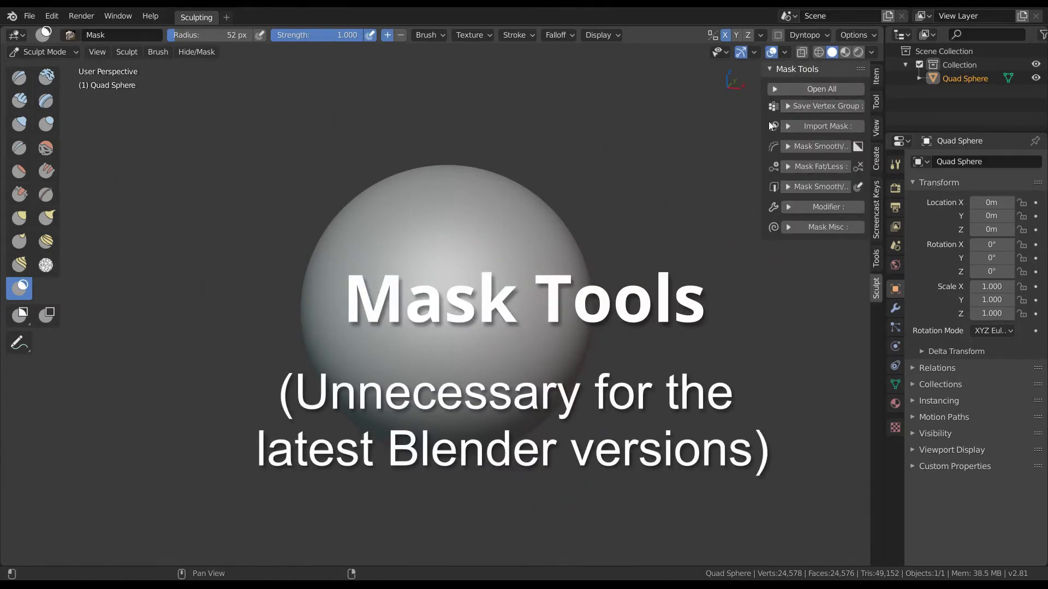
{"action": "left_click_drag", "start_coordinate": [336, 262], "coordinate": [327, 338]}
{"action": "left_click_drag", "start_coordinate": [464, 267], "coordinate": [480, 360]}
{"action": "left_click_drag", "start_coordinate": [349, 290], "coordinate": [474, 328]}
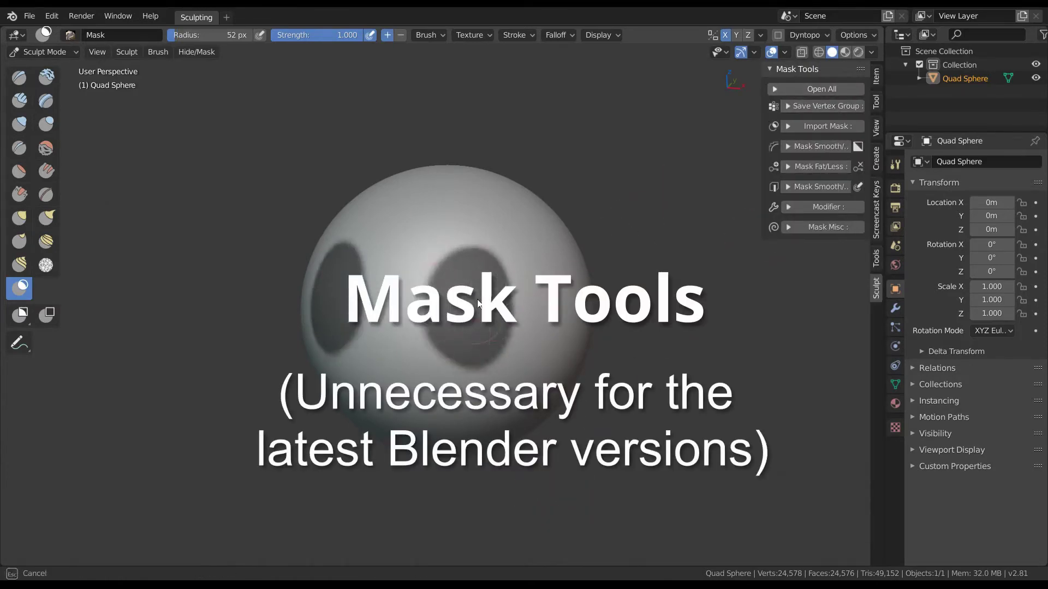
Widen the Mask Tools panel and expand its Save Vertex Group, Smooth/Sharp, Fat/Less, Modifier and edges/cavity subpanels.
{"action": "left_click", "coordinate": [791, 106]}
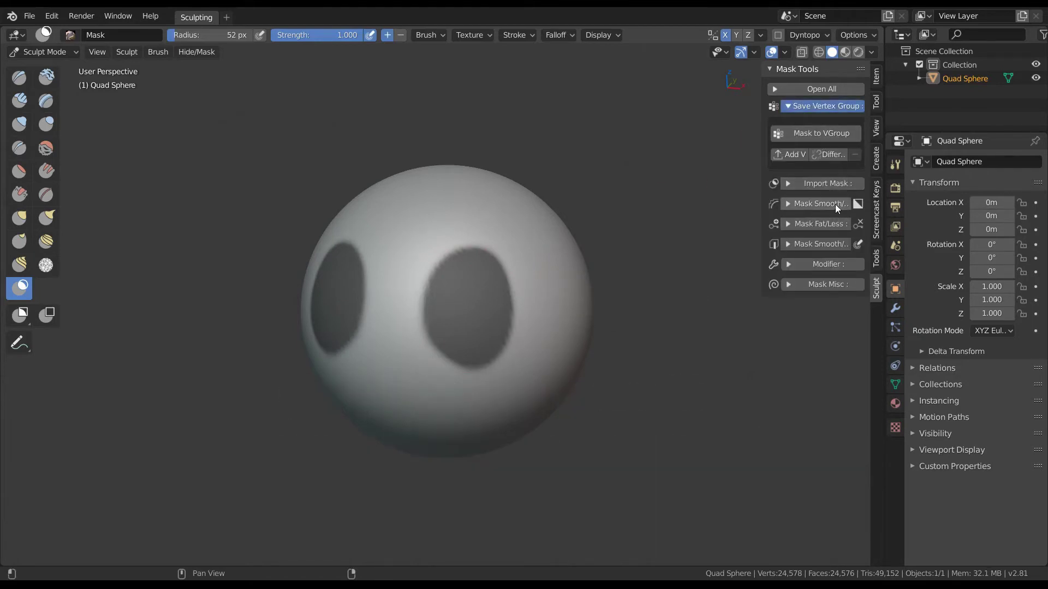
{"action": "left_click", "coordinate": [835, 204]}
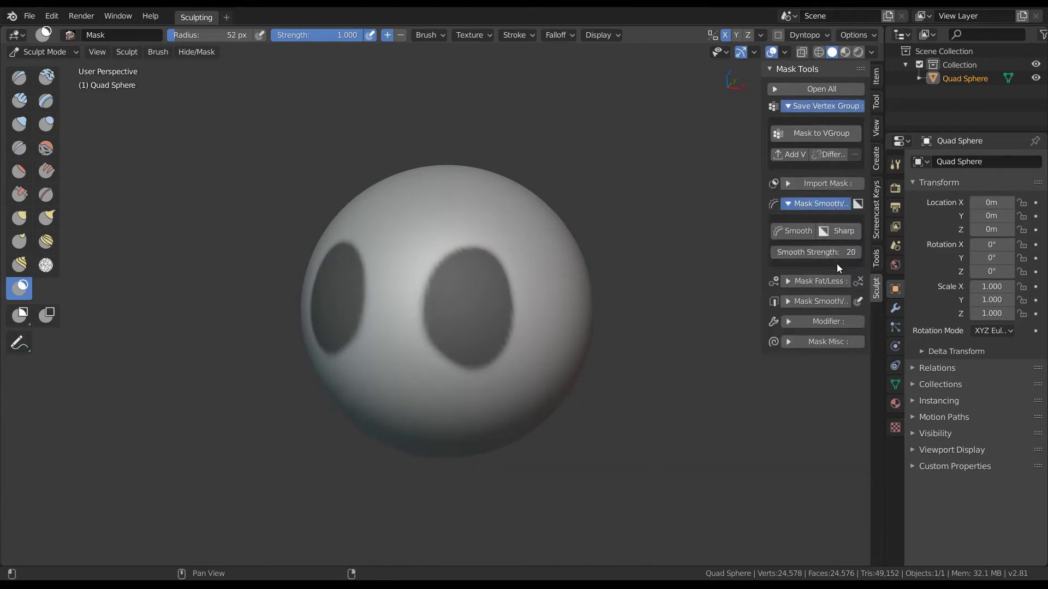
{"action": "left_click", "coordinate": [839, 281]}
{"action": "left_click_drag", "start_coordinate": [761, 264], "coordinate": [718, 264]}
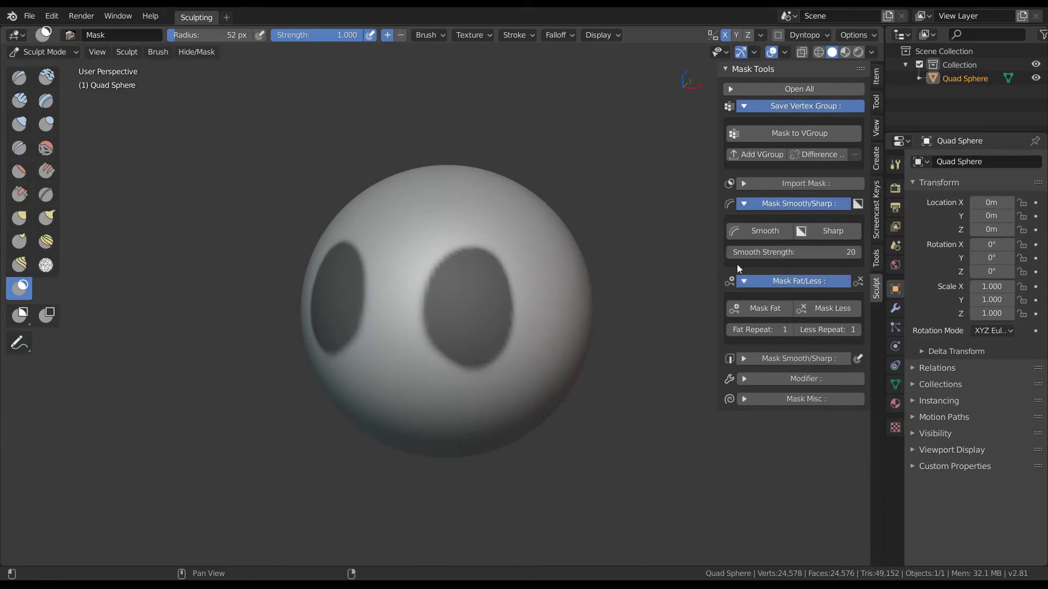
{"action": "left_click", "coordinate": [826, 378]}
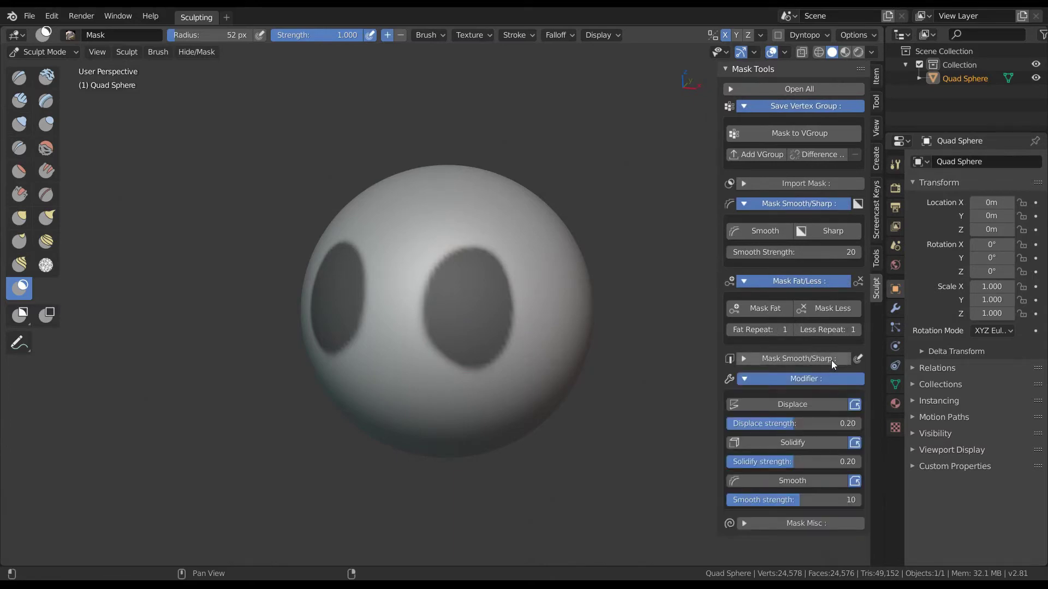
{"action": "left_click", "coordinate": [830, 361]}
{"action": "scroll", "coordinate": [834, 264], "scroll_direction": "down", "scroll_amount": 4}
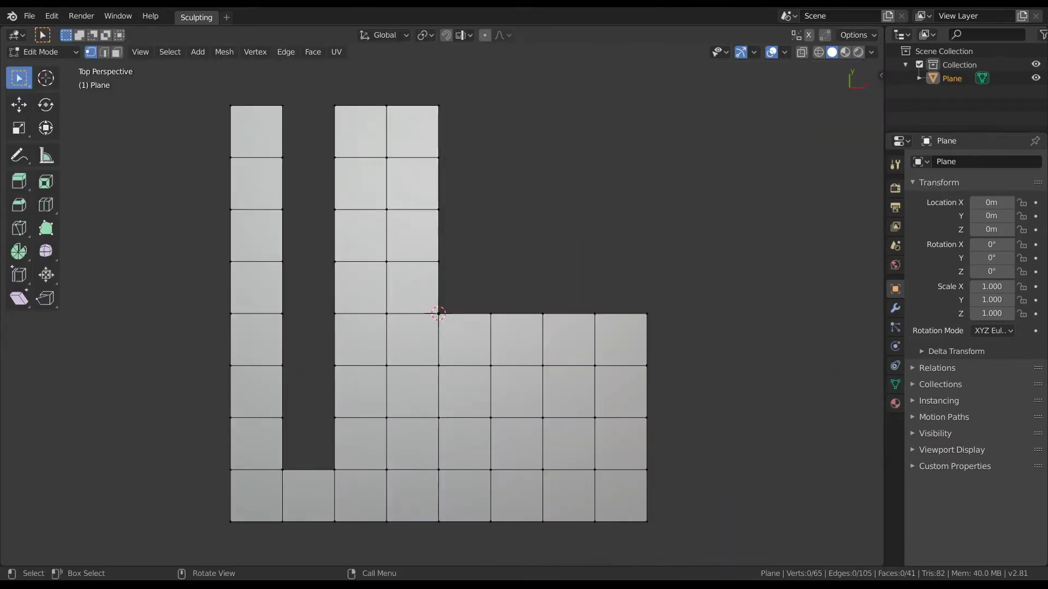
Build F2 quads up the gap column from the corner vertex and beside the step.
{"action": "key", "text": "F2"}
{"action": "left_click", "coordinate": [441, 255]}
{"action": "key", "text": "F2"}
{"action": "left_click", "coordinate": [444, 216]}
{"action": "key", "text": "F2"}
{"action": "left_click", "coordinate": [449, 208]}
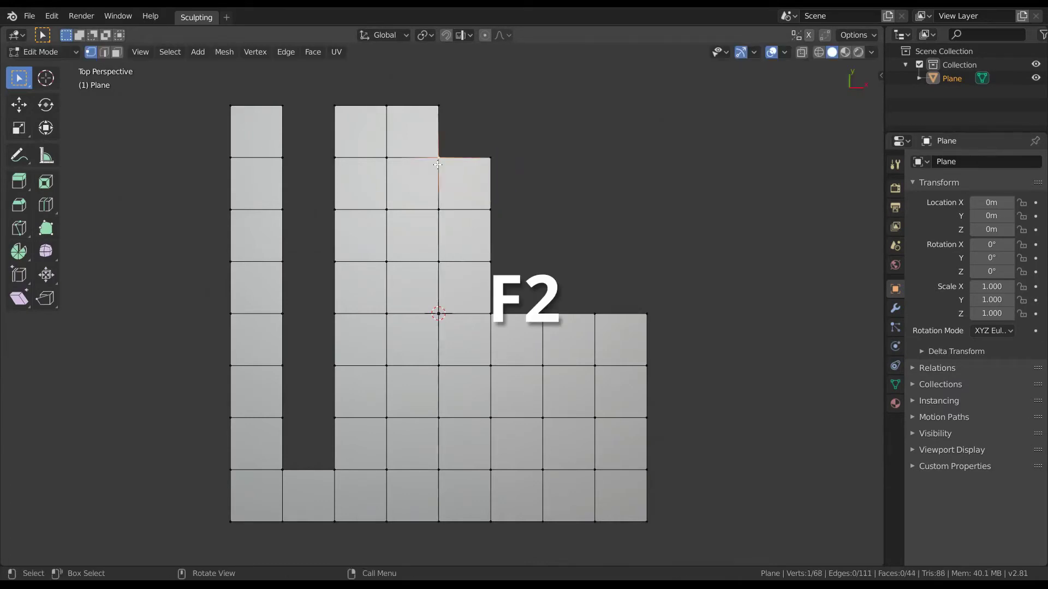
{"action": "key", "text": "F2"}
{"action": "left_click", "coordinate": [491, 234]}
{"action": "left_click", "coordinate": [491, 262]}
{"action": "key", "text": "F2"}
{"action": "key", "text": "F2"}
{"action": "left_click", "coordinate": [490, 264]}
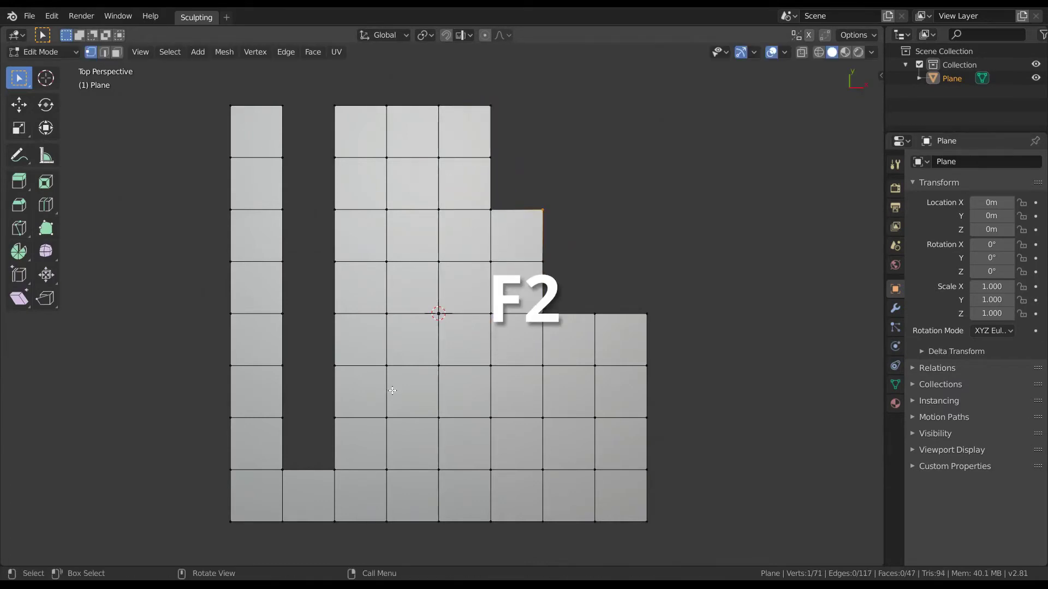
{"action": "left_click", "coordinate": [282, 470]}
{"action": "left_click", "coordinate": [334, 469], "text": "shift"}
Fill the remaining step area with F2 quads, squaring the moved step vertices.
{"action": "key", "text": "F2"}
{"action": "key", "text": "F2"}
{"action": "key", "text": "F2"}
{"action": "key", "text": "F2"}
{"action": "key", "text": "F2"}
{"action": "key", "text": "F2"}
{"action": "middle_click_drag", "start_coordinate": [584, 264], "coordinate": [535, 267], "text": "shift"}
{"action": "left_click", "coordinate": [496, 314]}
{"action": "key", "text": "F2"}
{"action": "left_click", "coordinate": [517, 293]}
{"action": "key", "text": "F2"}
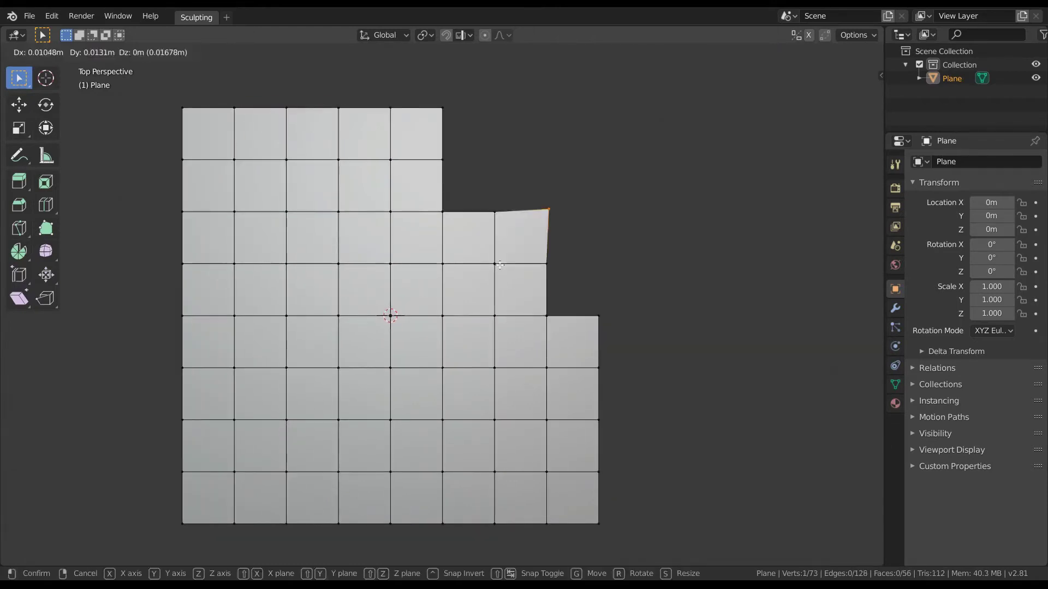
{"action": "left_click", "coordinate": [547, 315]}
{"action": "key", "text": "F2"}
{"action": "left_click", "coordinate": [557, 255]}
{"action": "key", "text": "F2"}
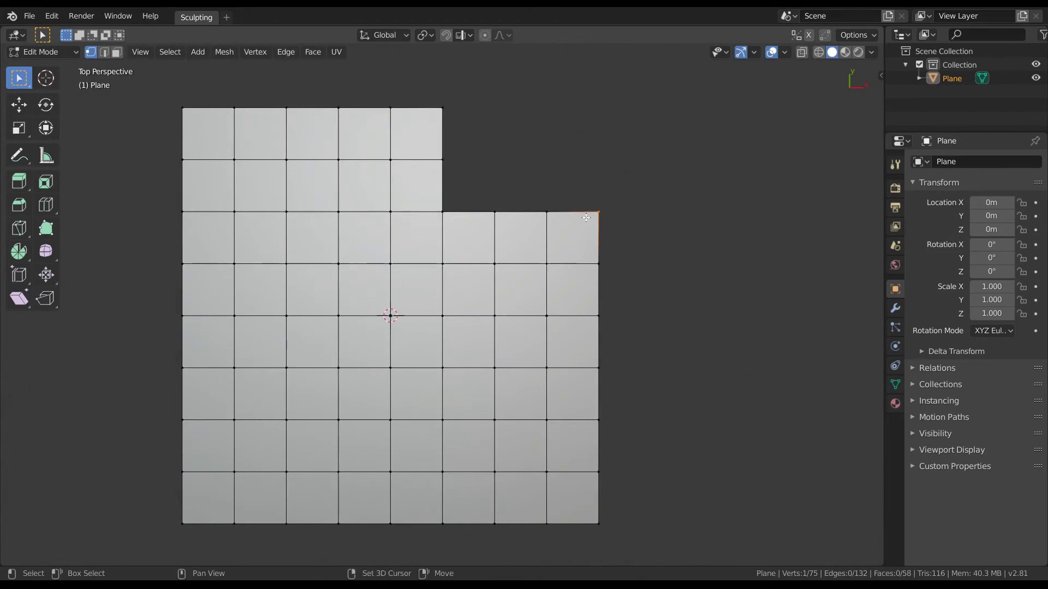
{"action": "middle_click_drag", "start_coordinate": [482, 211], "coordinate": [495, 236], "text": "shift"}
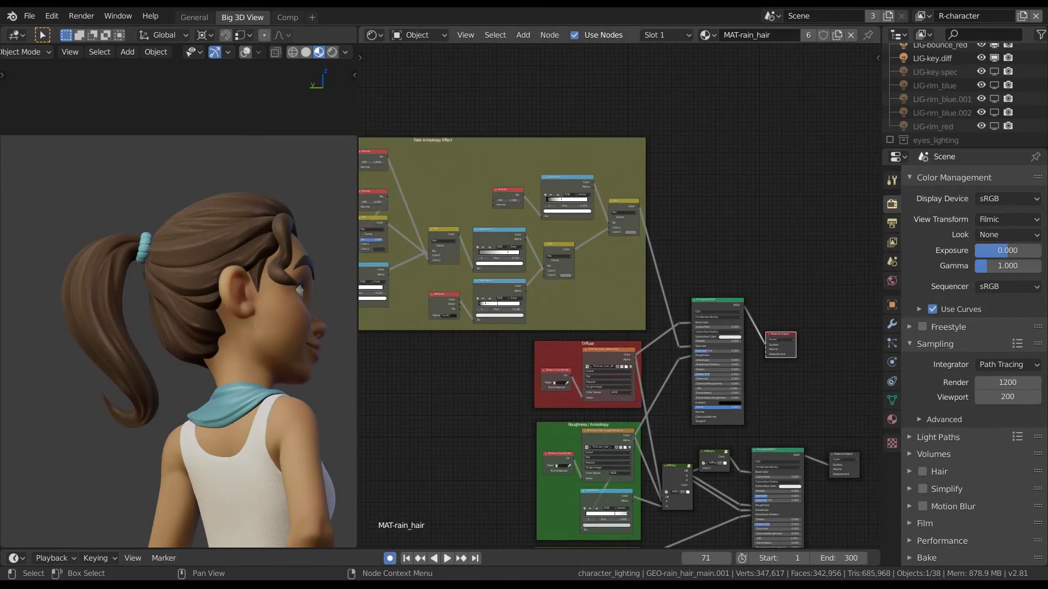
Preview the Mix, Principled BSDF and Diffuse texture nodes on the hair via Node Wrangler.
{"action": "middle_click_drag", "start_coordinate": [627, 210], "coordinate": [668, 222]}
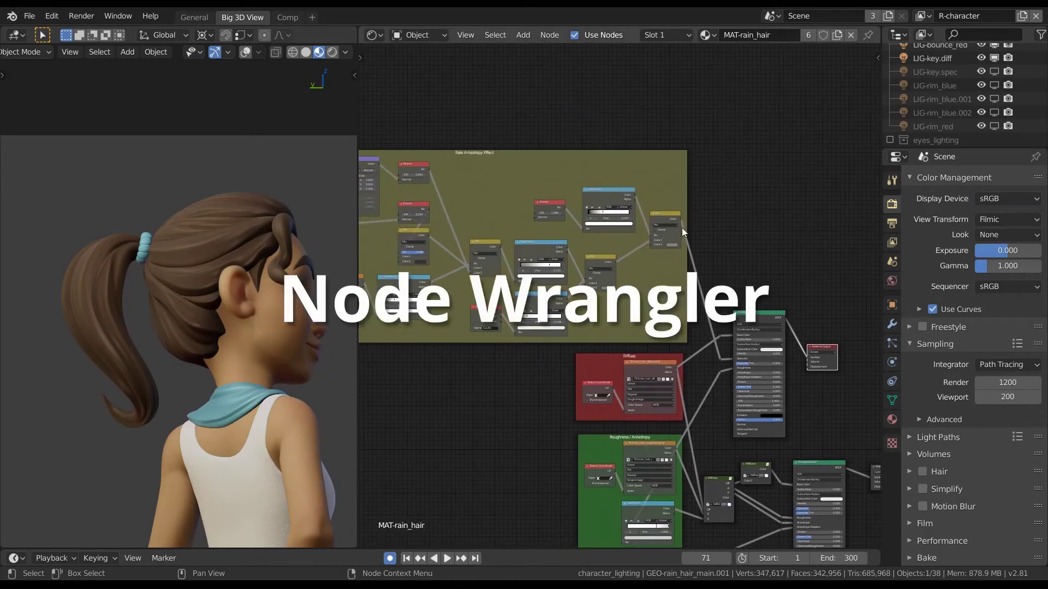
{"action": "left_click", "coordinate": [668, 222], "text": "ctrl+shift"}
{"action": "left_click", "coordinate": [742, 354], "text": "ctrl+shift"}
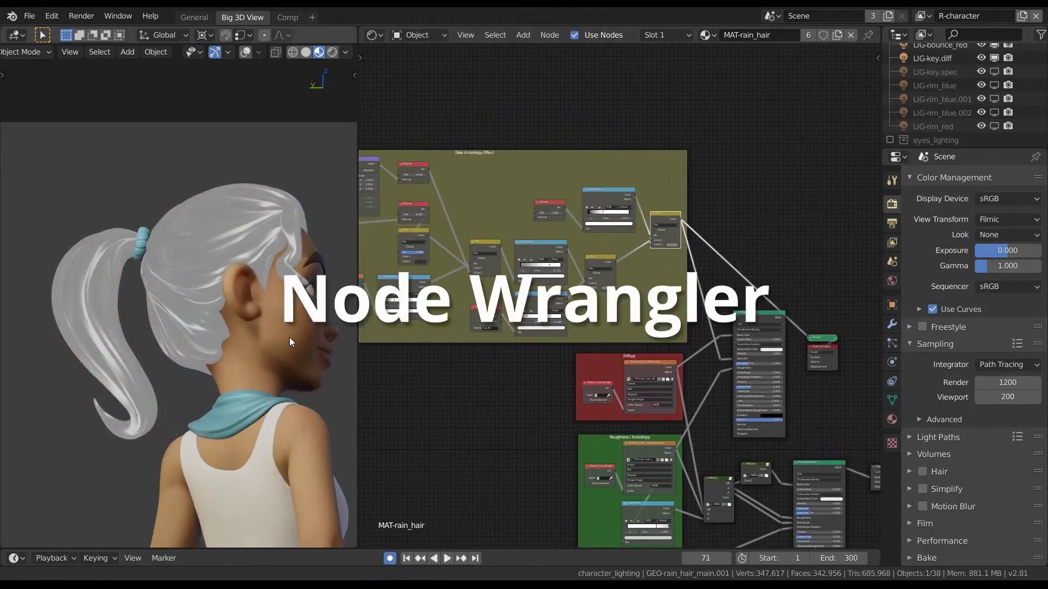
{"action": "middle_click_drag", "start_coordinate": [742, 354], "coordinate": [711, 318]}
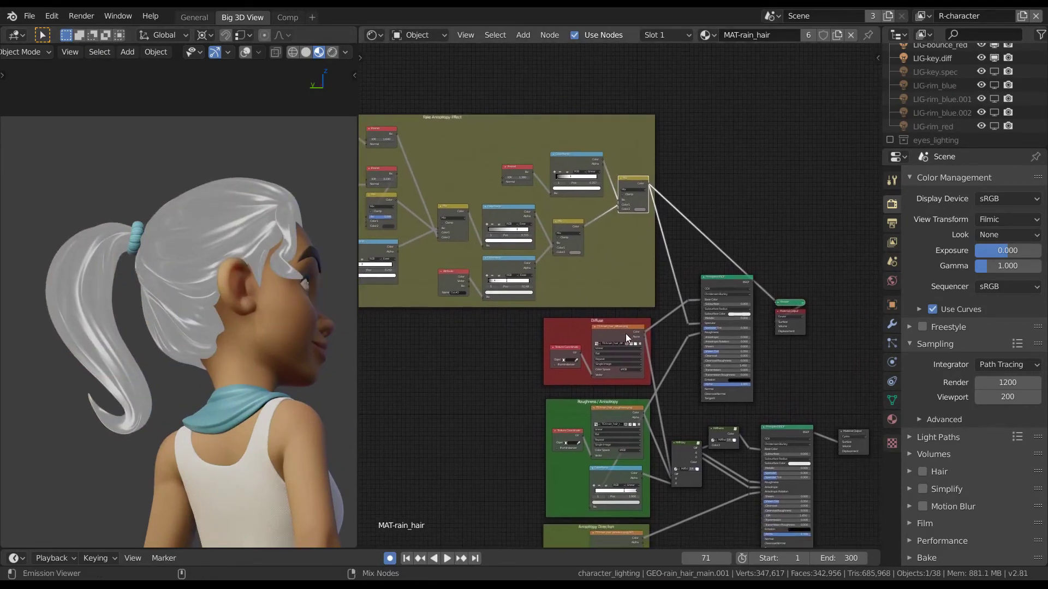
{"action": "left_click", "coordinate": [644, 359], "text": "ctrl+shift"}
{"action": "middle_click_drag", "start_coordinate": [634, 400], "coordinate": [601, 311]}
{"action": "left_click", "coordinate": [601, 311], "text": "ctrl+shift"}
Preview the ColorRamp, Anisotropy Tangent and Fake Anisotropy Effect Fresnel nodes on the hair.
{"action": "scroll", "coordinate": [601, 311], "scroll_direction": "up", "scroll_amount": 3}
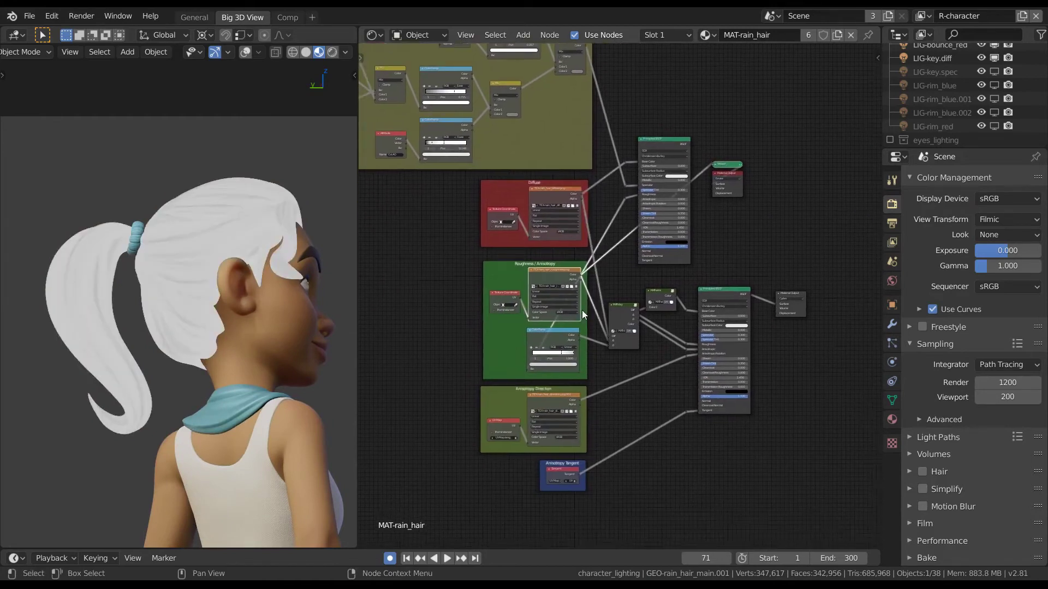
{"action": "left_click", "coordinate": [551, 342], "text": "ctrl+shift"}
{"action": "middle_click_drag", "start_coordinate": [595, 401], "coordinate": [588, 335]}
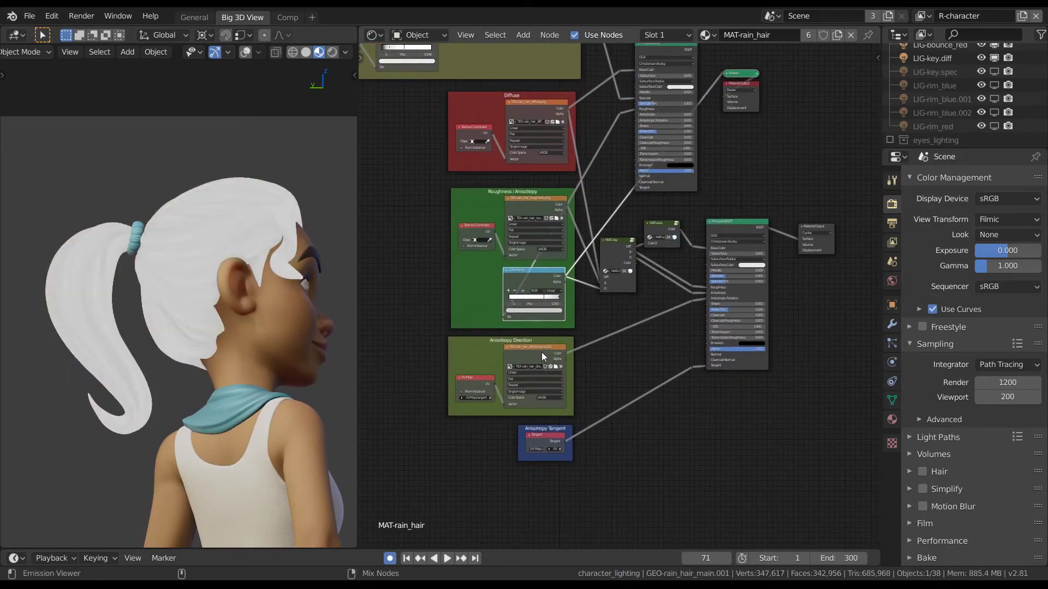
{"action": "left_click", "coordinate": [548, 445], "text": "ctrl+shift"}
{"action": "mouse_move", "coordinate": [421, 43]}
{"action": "middle_mouse_down"}
{"action": "mouse_move", "coordinate": [591, 325]}
{"action": "mouse_move", "coordinate": [721, 346]}
{"action": "middle_mouse_up"}
{"action": "left_click", "coordinate": [560, 246], "text": "ctrl+shift"}
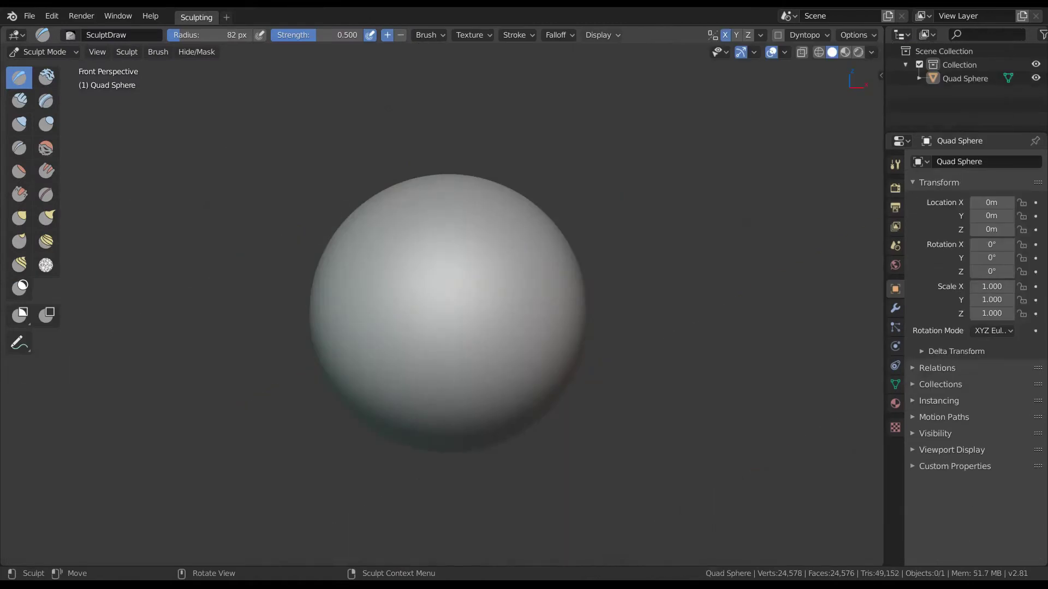
Set the Screencast Keys shadow colour to red, keeping the key text near-white.
{"action": "key", "text": "n"}
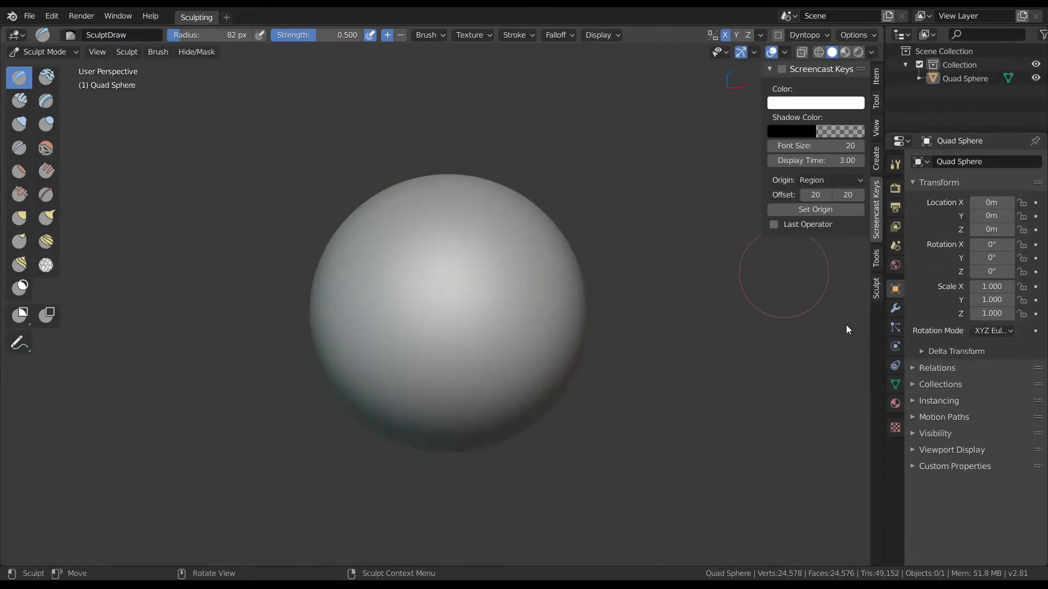
{"action": "mouse_move", "coordinate": [682, 246]}
{"action": "middle_mouse_down"}
{"action": "mouse_move", "coordinate": [651, 272]}
{"action": "mouse_move", "coordinate": [644, 257]}
{"action": "middle_mouse_up"}
{"action": "mouse_move", "coordinate": [643, 256]}
{"action": "middle_mouse_down", "text": "ctrl"}
{"action": "mouse_move", "coordinate": [644, 234]}
{"action": "mouse_move", "coordinate": [652, 273]}
{"action": "mouse_move", "coordinate": [633, 286]}
{"action": "middle_mouse_up", "text": "ctrl"}
{"action": "left_click", "coordinate": [815, 102]}
{"action": "mouse_move", "coordinate": [829, 157]}
{"action": "left_mouse_down"}
{"action": "mouse_move", "coordinate": [852, 125]}
{"action": "mouse_move", "coordinate": [773, 150]}
{"action": "left_mouse_up"}
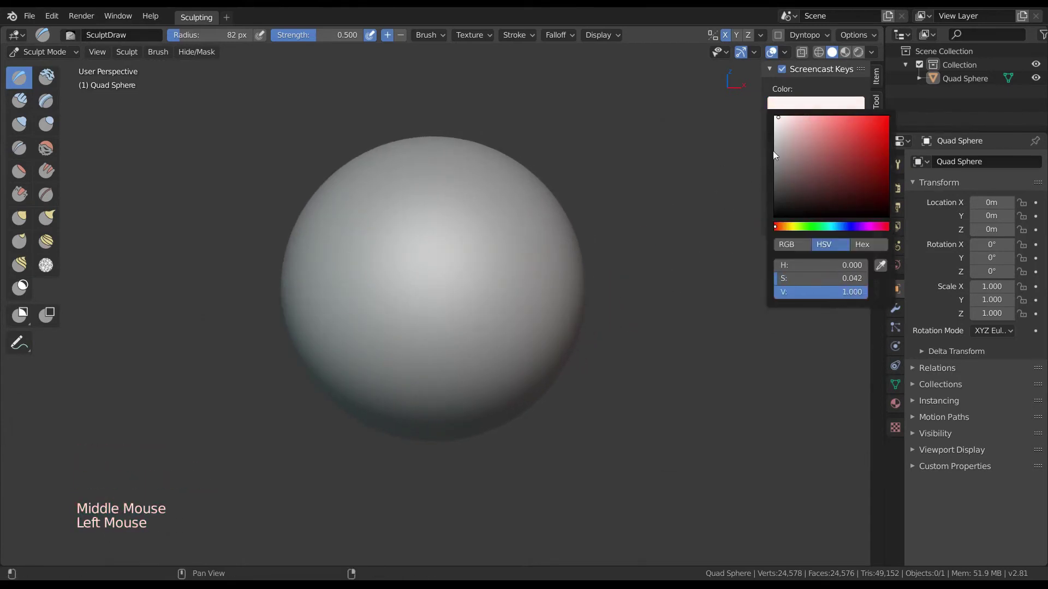
{"action": "middle_click", "coordinate": [719, 296]}
{"action": "left_click", "coordinate": [808, 130]}
{"action": "left_click", "coordinate": [844, 179]}
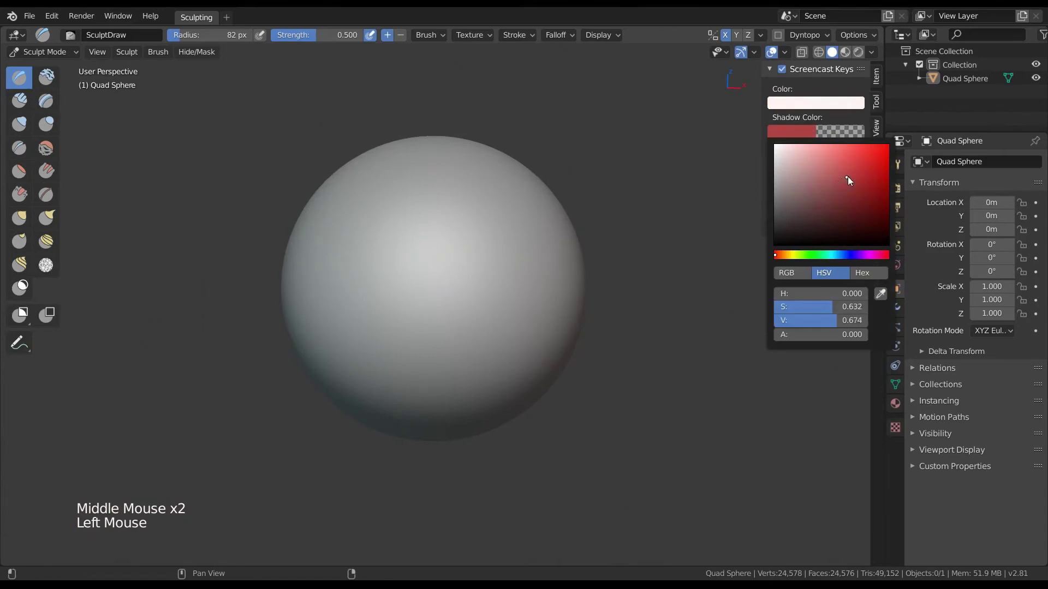
{"action": "middle_click", "coordinate": [676, 261]}
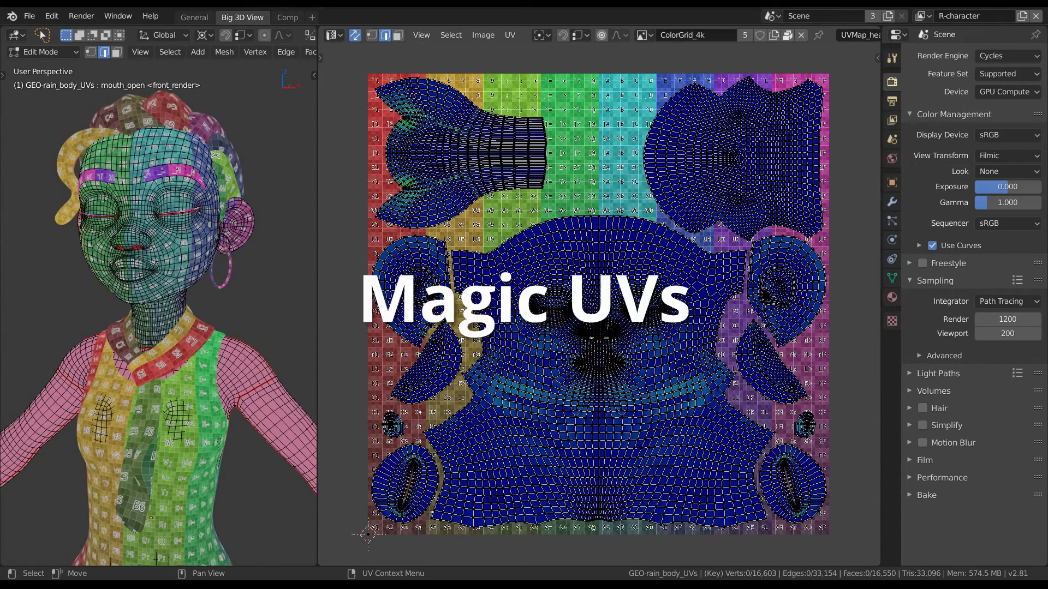
Show the Magic UV tab in the UV editor sidebar and expand its tool groups.
{"action": "key", "text": "n"}
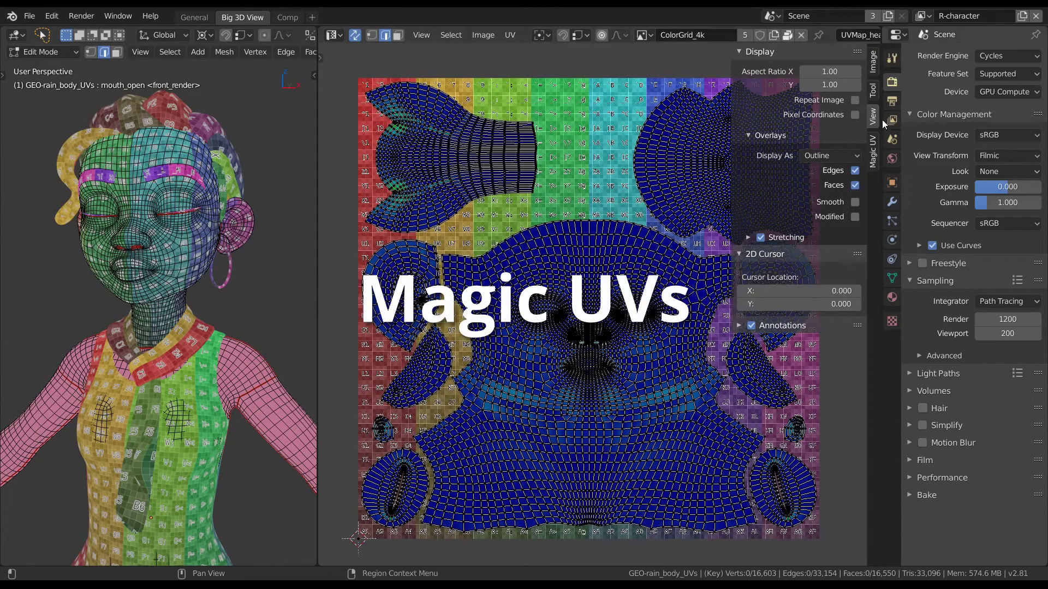
{"action": "left_click", "coordinate": [872, 150]}
{"action": "left_click_drag", "start_coordinate": [807, 90], "coordinate": [808, 61]}
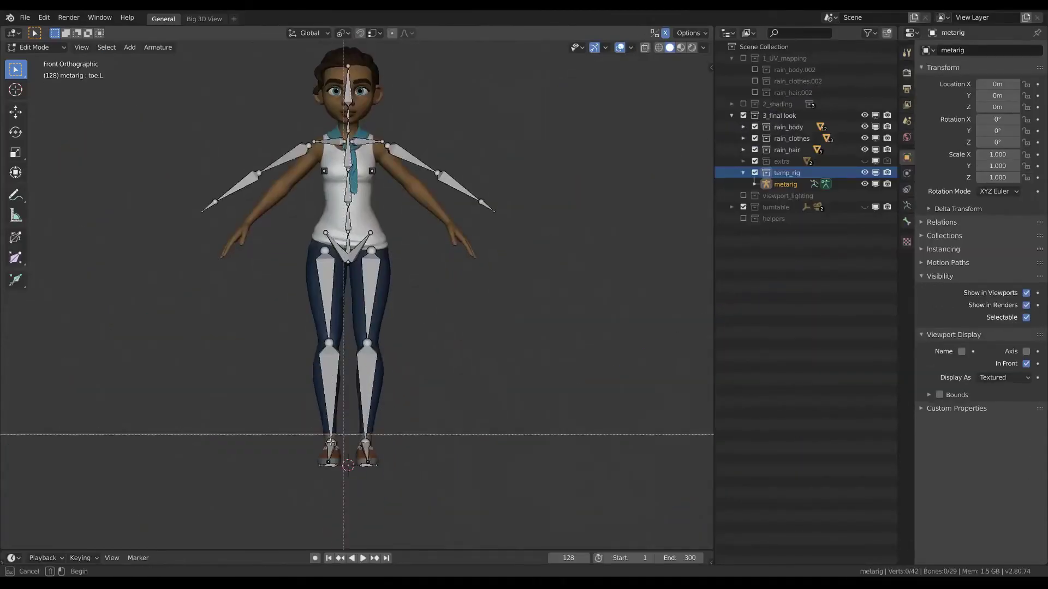
Select the metarig, view the torso from the right orthographically, and move the spine joint.
{"action": "left_click_drag", "start_coordinate": [297, 486], "coordinate": [389, 36]}
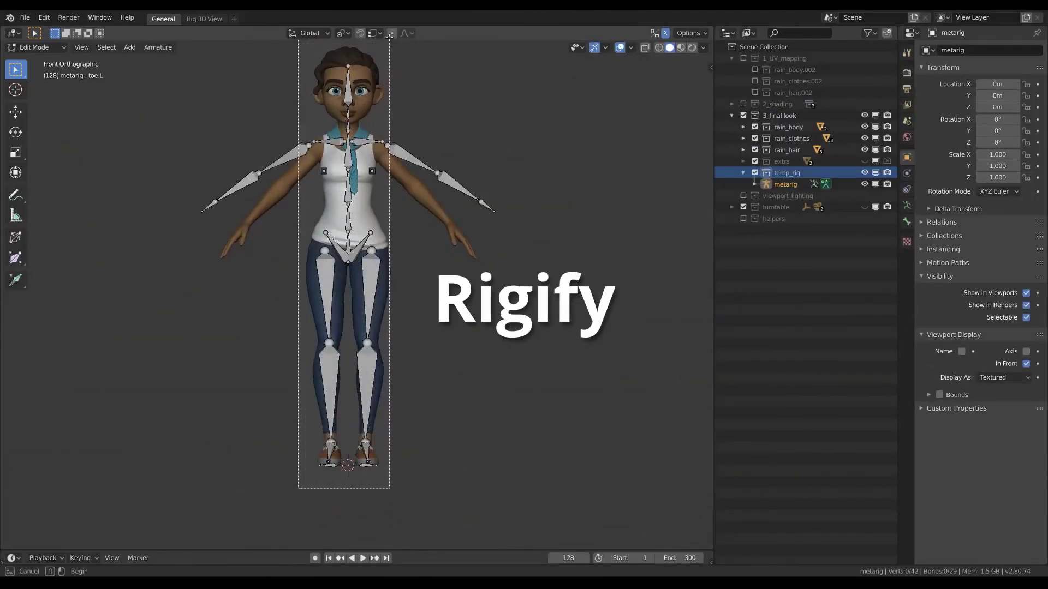
{"action": "key", "text": "Escape"}
{"action": "key", "text": "KP_3"}
{"action": "scroll", "coordinate": [419, 301], "scroll_direction": "up", "scroll_amount": 2}
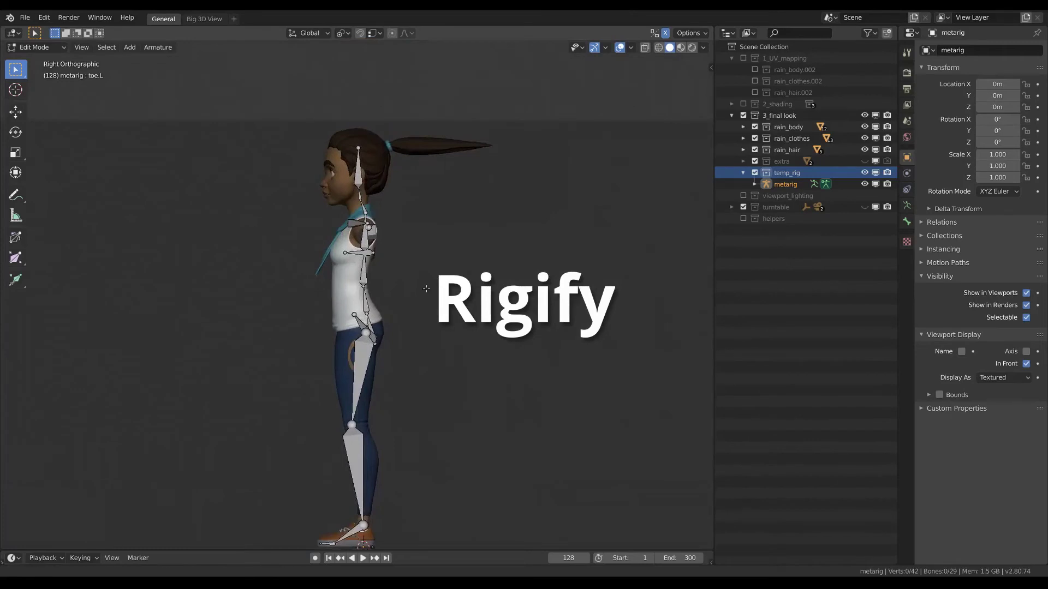
{"action": "scroll", "coordinate": [419, 302], "scroll_direction": "up", "scroll_amount": 3}
{"action": "middle_click_drag", "start_coordinate": [419, 302], "coordinate": [393, 327], "text": "shift"}
{"action": "scroll", "coordinate": [380, 345], "scroll_direction": "up", "scroll_amount": 1}
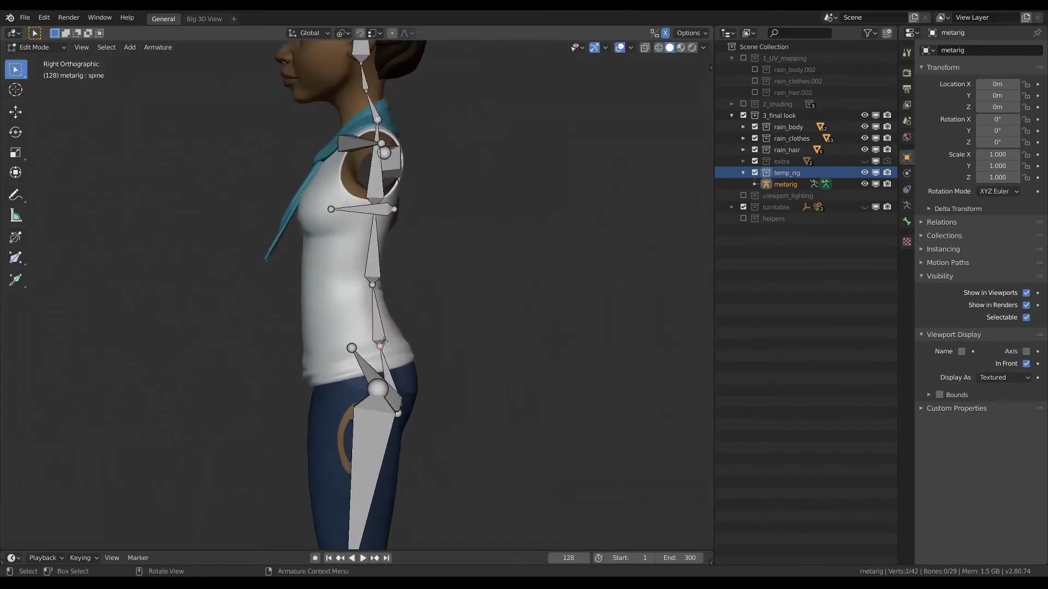
{"action": "key", "text": "g"}
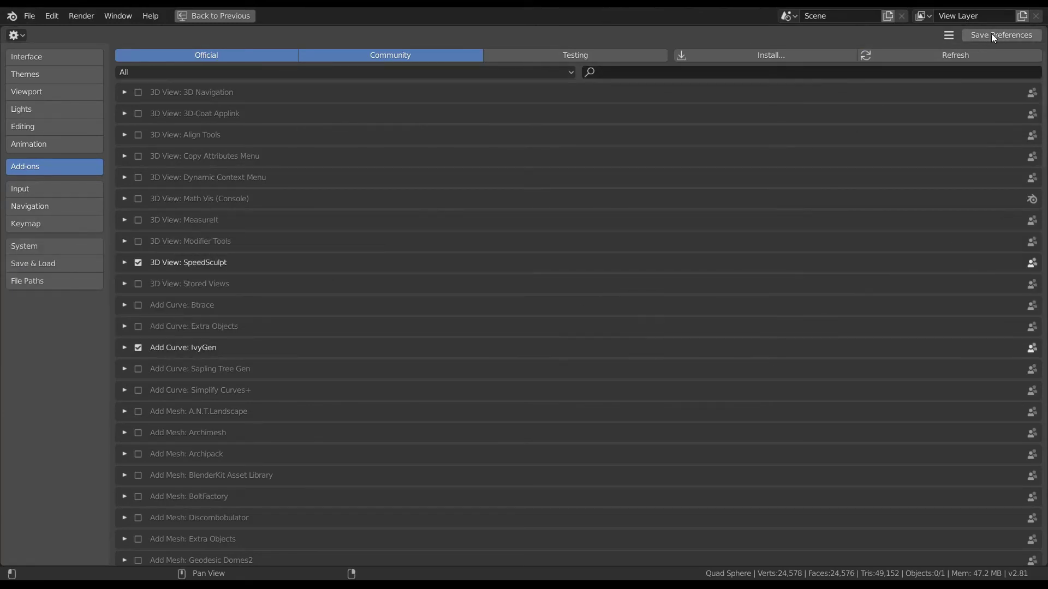
Save the preferences and browse the Keymap preferences.
{"action": "left_click", "coordinate": [990, 34]}
{"action": "left_click", "coordinate": [57, 223]}
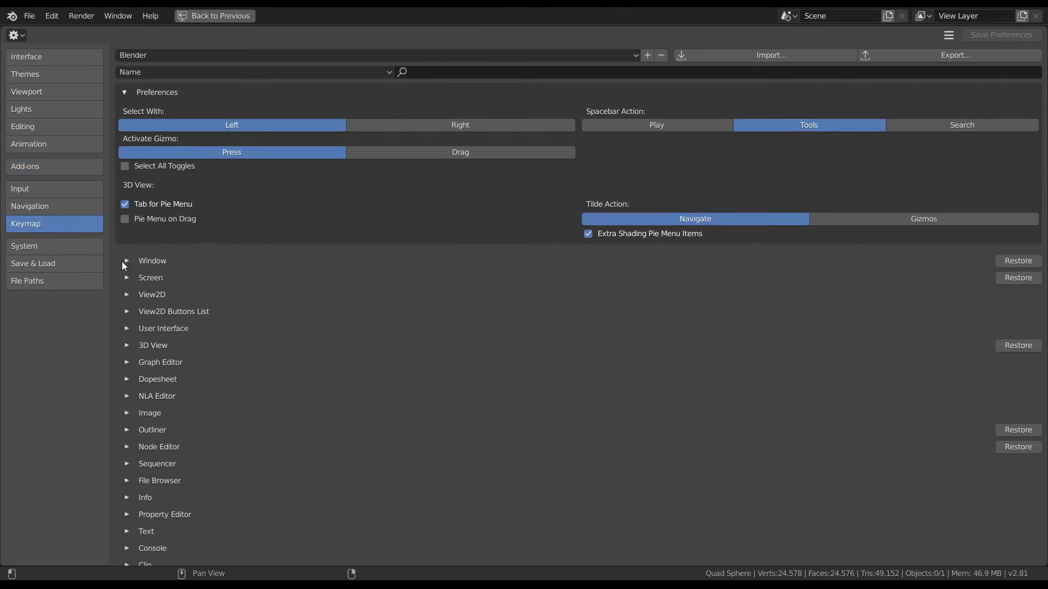
{"action": "scroll", "coordinate": [635, 281], "scroll_direction": "down", "scroll_amount": 4}
{"action": "scroll", "coordinate": [633, 256], "scroll_direction": "down", "scroll_amount": 3}
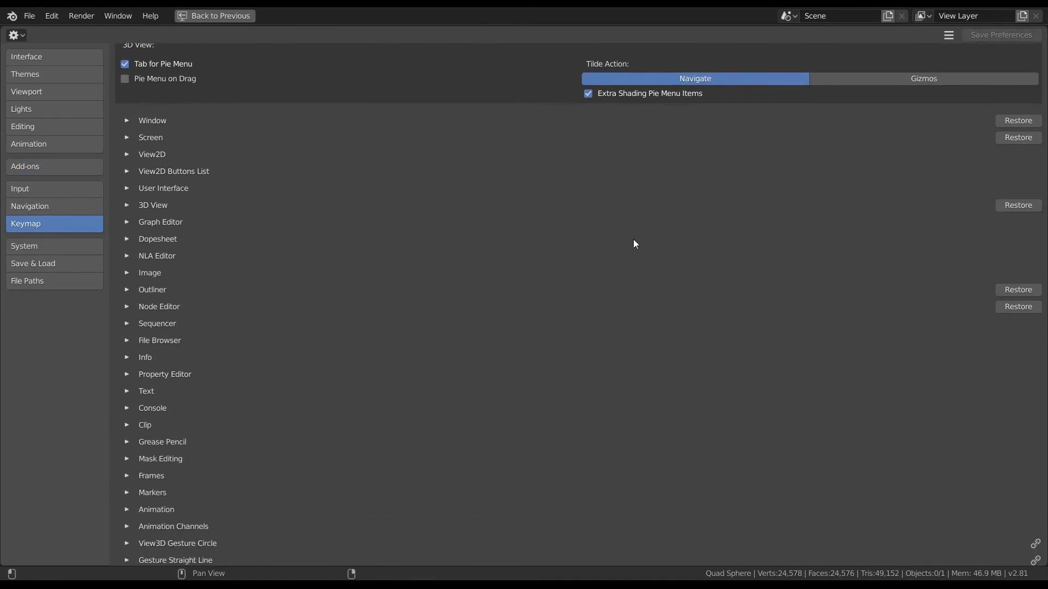
{"action": "scroll", "coordinate": [617, 393], "scroll_direction": "up", "scroll_amount": 7}
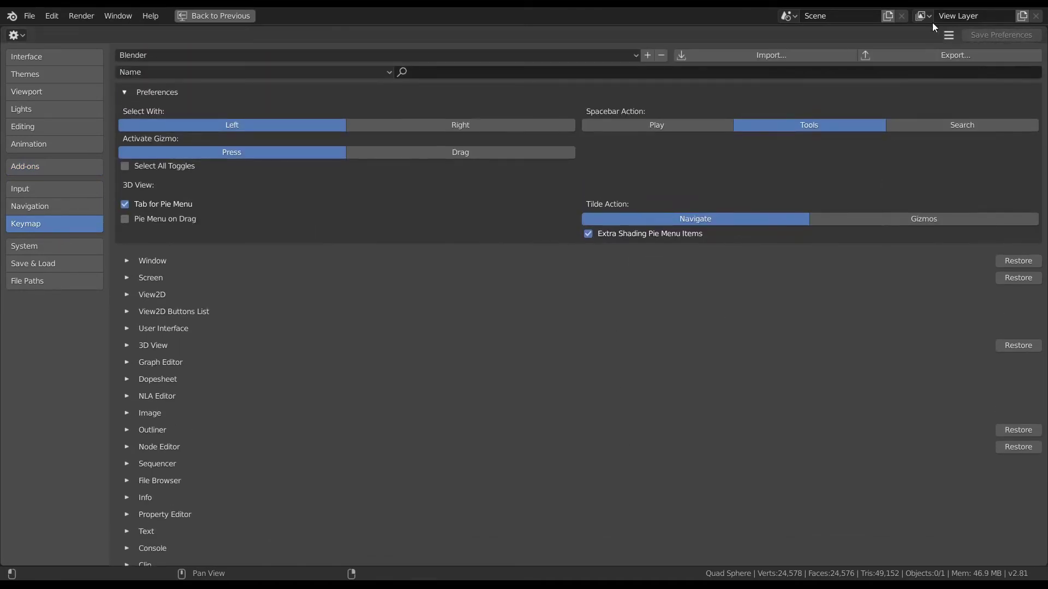
Toggle Auto-Save Preferences on then off, and save the preferences manually.
{"action": "left_click", "coordinate": [949, 36]}
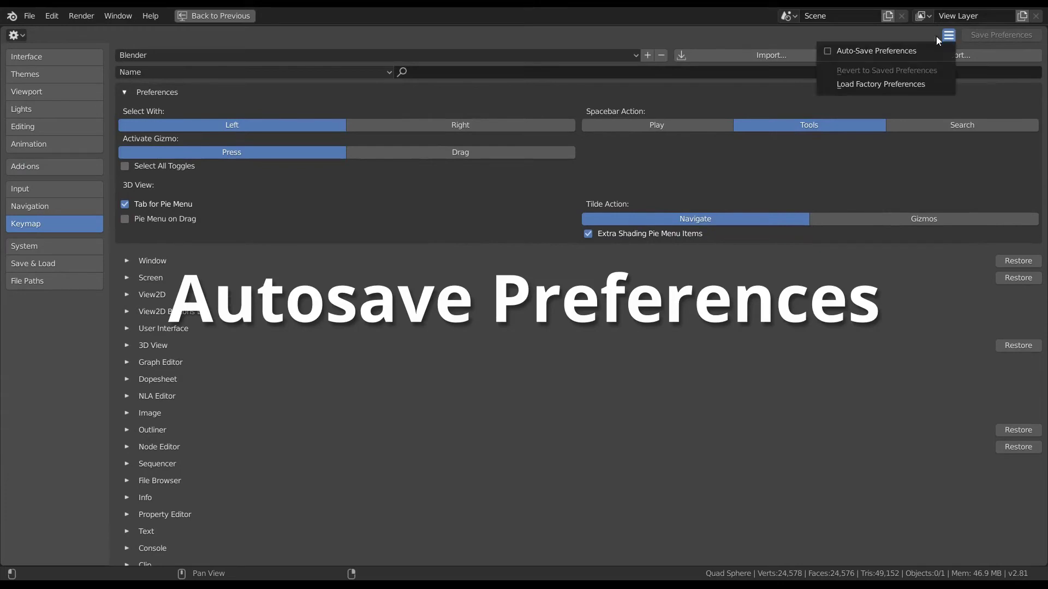
{"action": "left_click", "coordinate": [887, 49]}
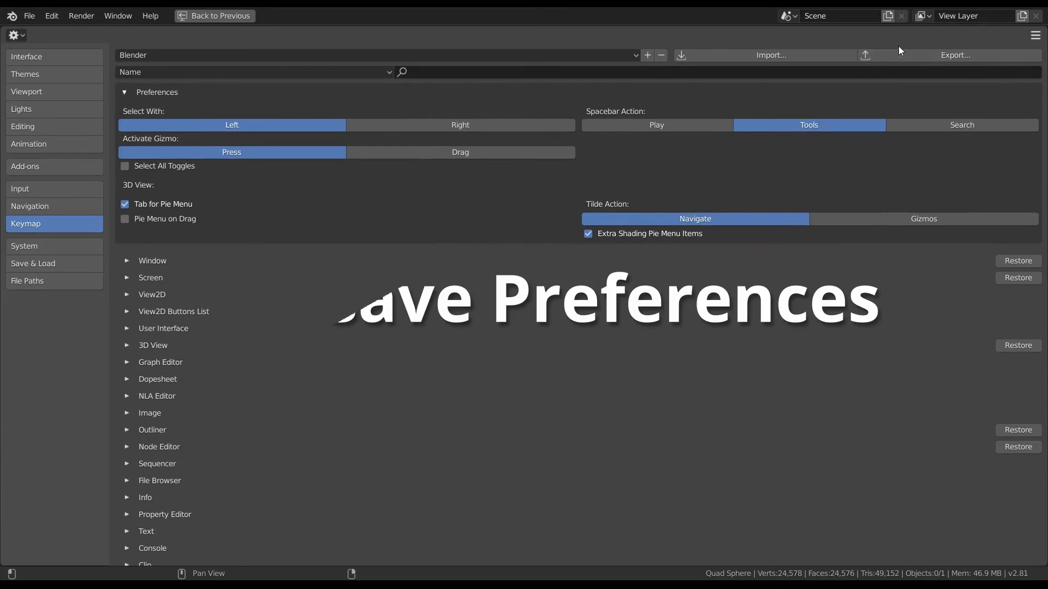
{"action": "left_click", "coordinate": [1035, 35]}
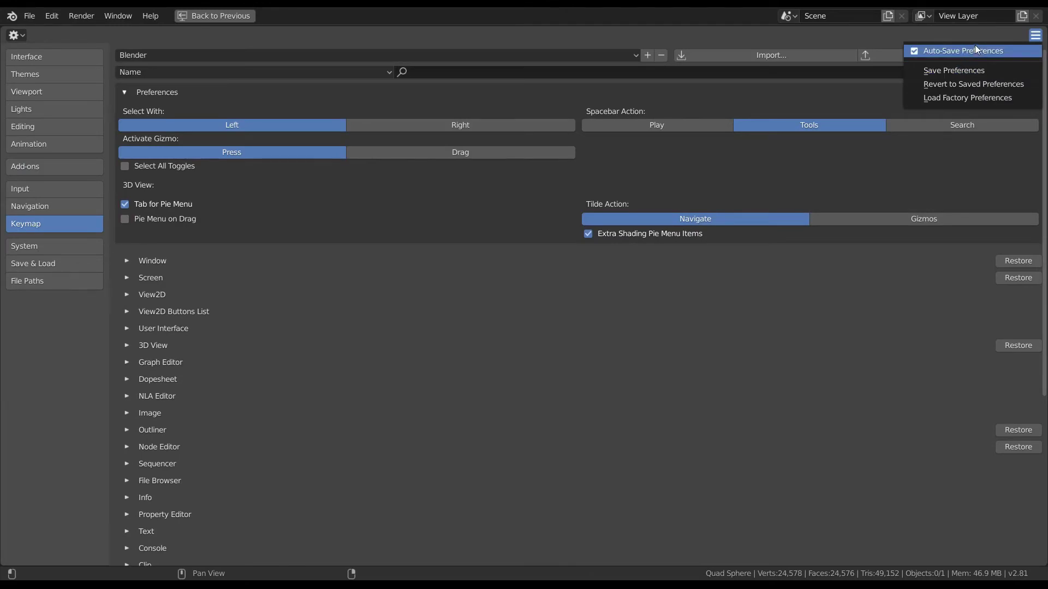
{"action": "left_click", "coordinate": [921, 52]}
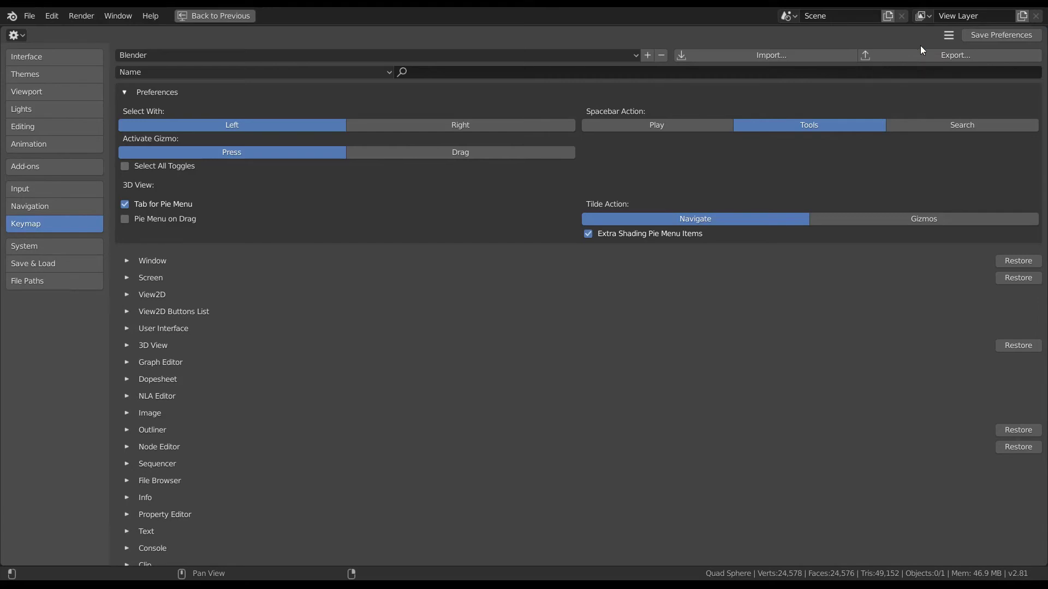
{"action": "left_click", "coordinate": [1004, 37]}
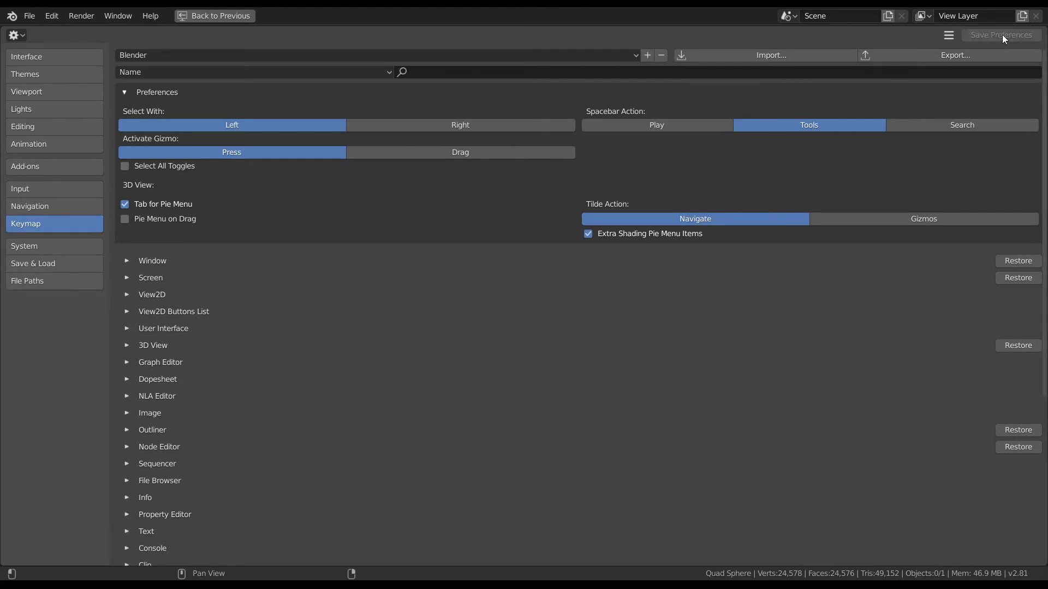
{"action": "key", "text": "ctrl+space"}
Pull mirrored ears from the sphere's top with a 152 px Snake Hook brush.
{"action": "key", "text": "ctrl+Tab"}
{"action": "scroll", "coordinate": [482, 279], "scroll_direction": "down", "scroll_amount": 2}
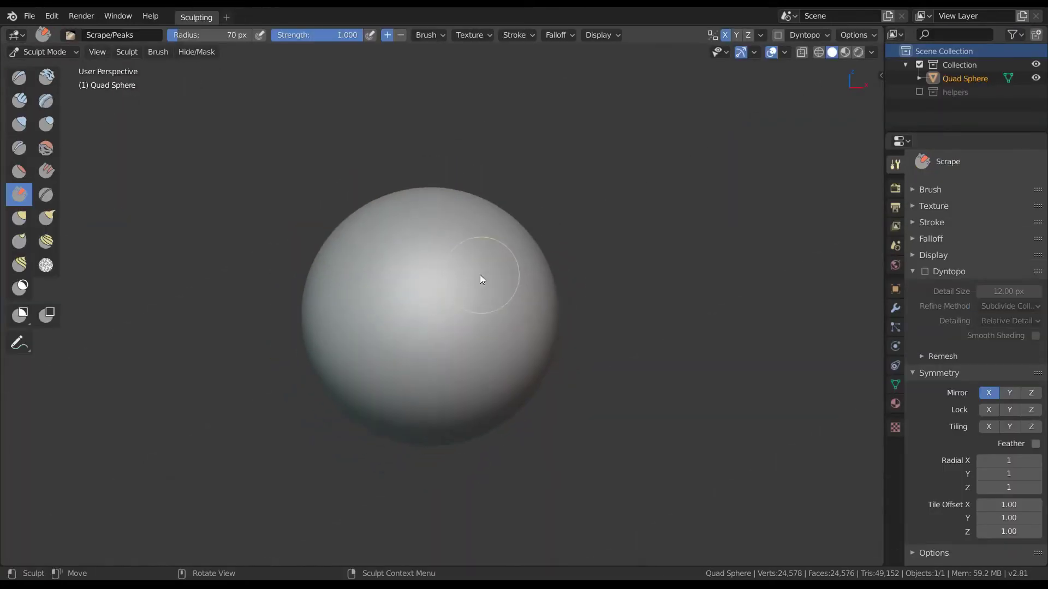
{"action": "key", "text": "k"}
{"action": "key", "text": "f"}
{"action": "left_click", "coordinate": [533, 249]}
{"action": "key", "text": "f"}
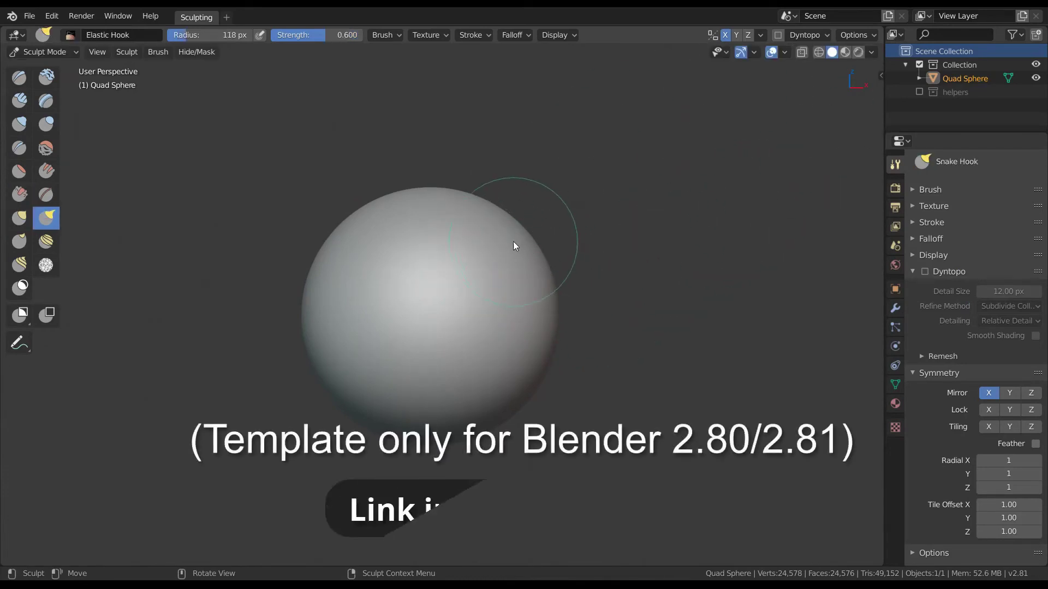
{"action": "left_click", "coordinate": [513, 242]}
{"action": "mouse_move", "coordinate": [523, 231]}
{"action": "left_mouse_down"}
{"action": "mouse_move", "coordinate": [566, 211]}
{"action": "mouse_move", "coordinate": [636, 231]}
{"action": "left_mouse_up"}
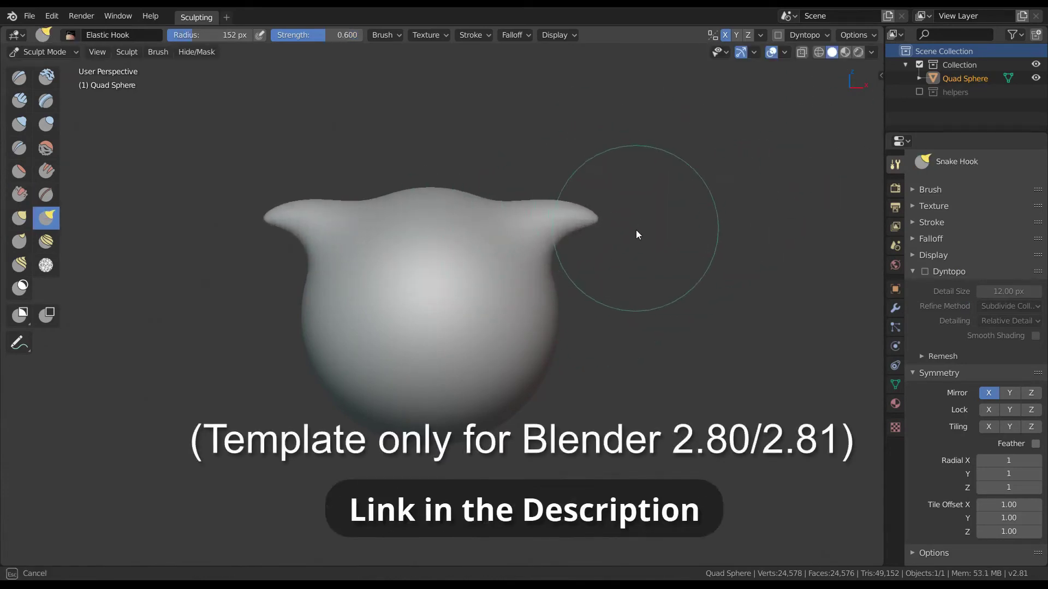
Scrape mirrored eye sockets with an 88 px Scrape brush and enable Dyntopo.
{"action": "key", "text": "shift+t"}
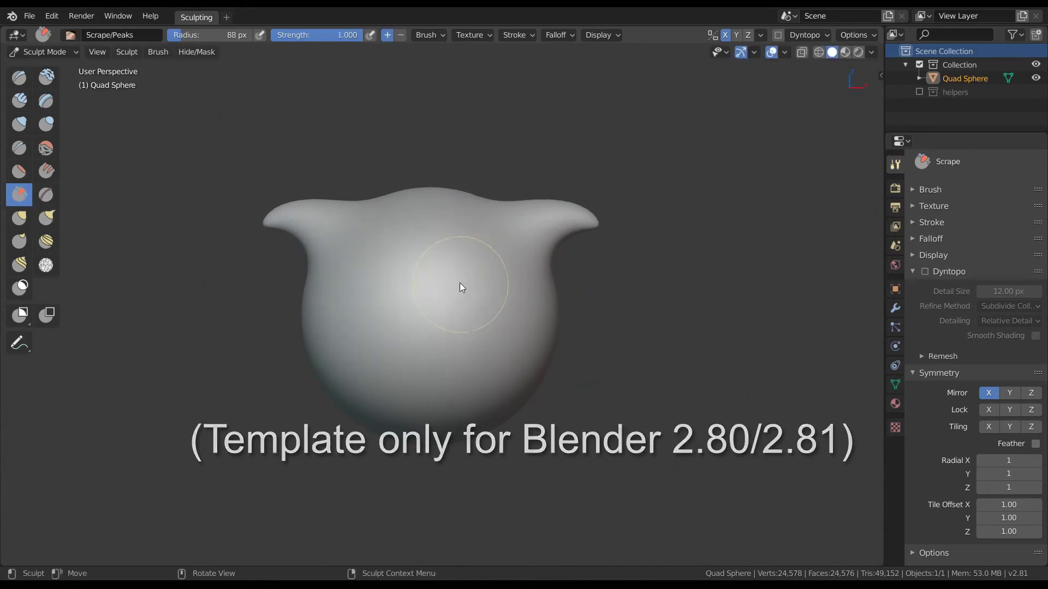
{"action": "left_click_drag", "start_coordinate": [459, 282], "coordinate": [491, 301]}
{"action": "key", "text": "f"}
{"action": "left_click", "coordinate": [510, 299]}
{"action": "key", "text": "ctrl+d"}
{"action": "middle_click_drag", "start_coordinate": [544, 362], "coordinate": [501, 275]}
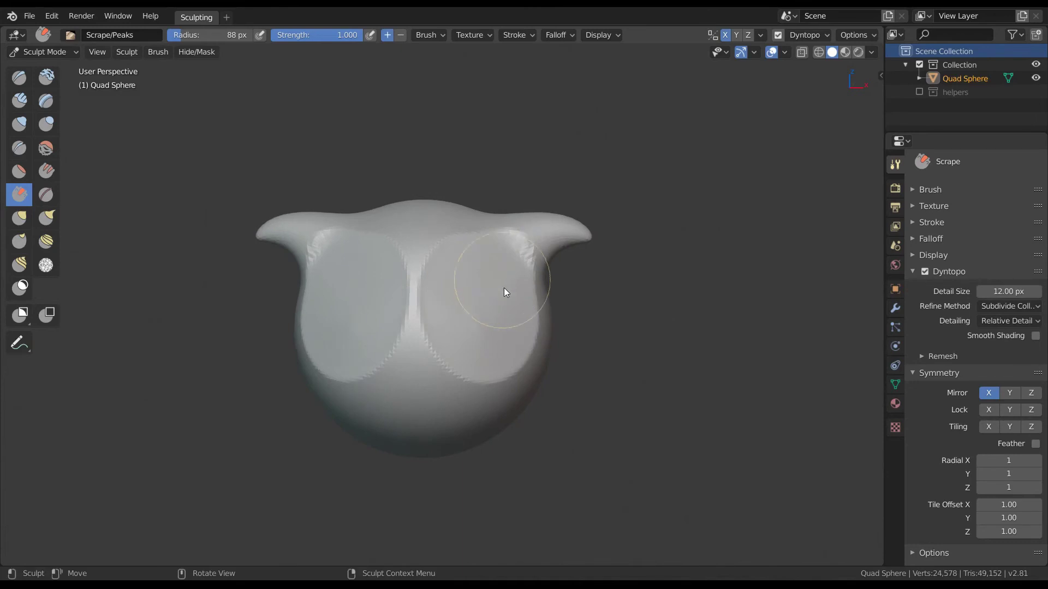
{"action": "left_click", "coordinate": [46, 265]}
Set a 151 px brush radius and a 4 px Dyntopo detail size.
{"action": "key", "text": "f"}
{"action": "left_click", "coordinate": [483, 332]}
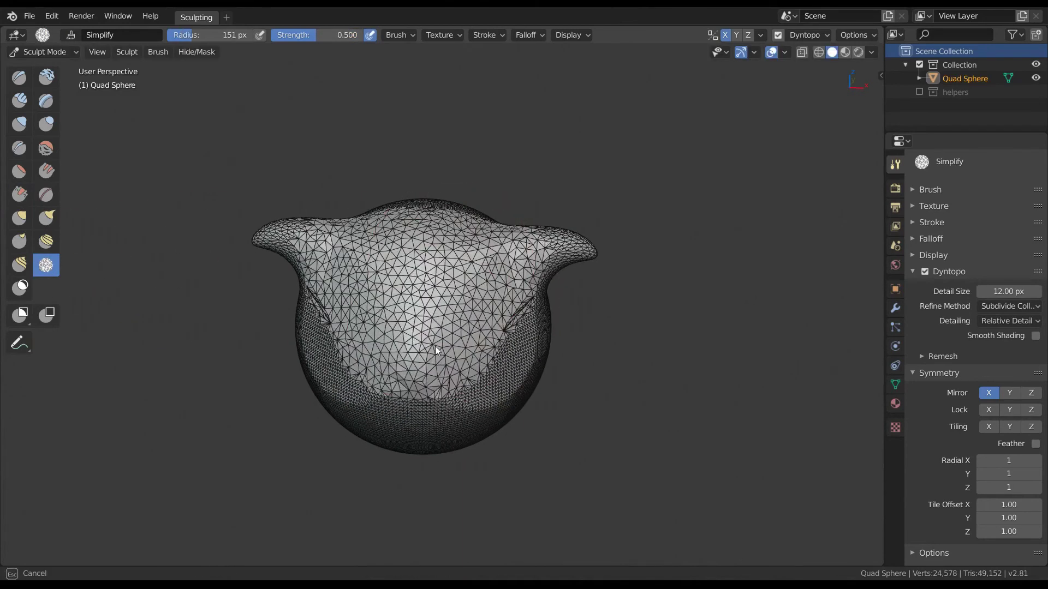
{"action": "left_click", "coordinate": [823, 35]}
{"action": "left_click", "coordinate": [847, 60]}
{"action": "type", "text": "4"}
{"action": "key", "text": "Return"}
Simplify the head and ears with 119 px and 196 px brush strokes to even out triangles.
{"action": "mouse_move", "coordinate": [474, 285]}
{"action": "left_mouse_down"}
{"action": "mouse_move", "coordinate": [506, 369]}
{"action": "mouse_move", "coordinate": [514, 299]}
{"action": "left_mouse_up"}
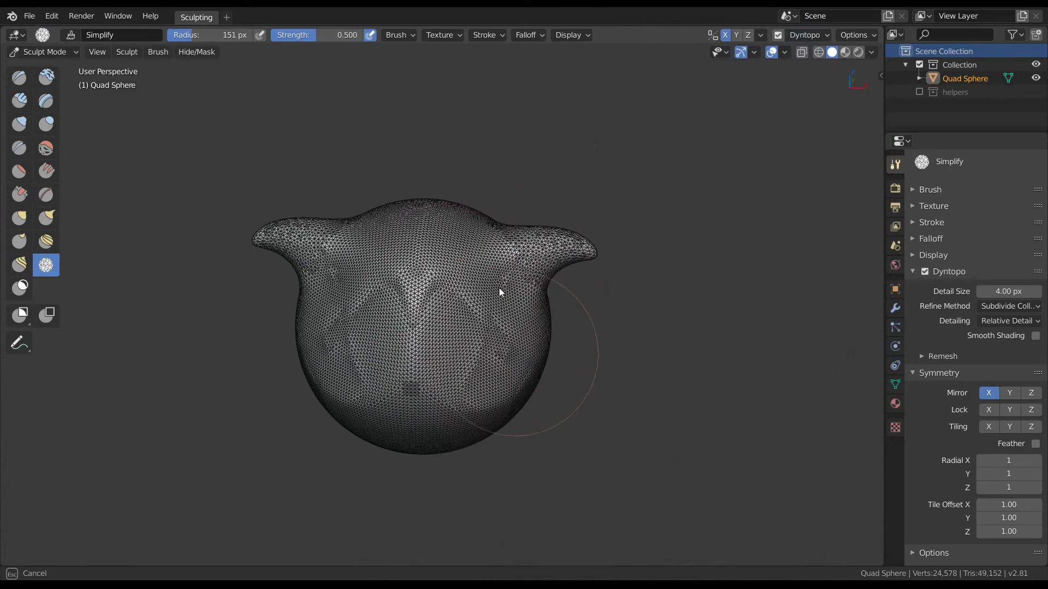
{"action": "key", "text": "f"}
{"action": "left_click", "coordinate": [554, 201]}
{"action": "mouse_move", "coordinate": [555, 201]}
{"action": "left_mouse_down"}
{"action": "mouse_move", "coordinate": [463, 301]}
{"action": "mouse_move", "coordinate": [495, 306]}
{"action": "left_mouse_up"}
{"action": "key", "text": "f"}
{"action": "left_click", "coordinate": [515, 358]}
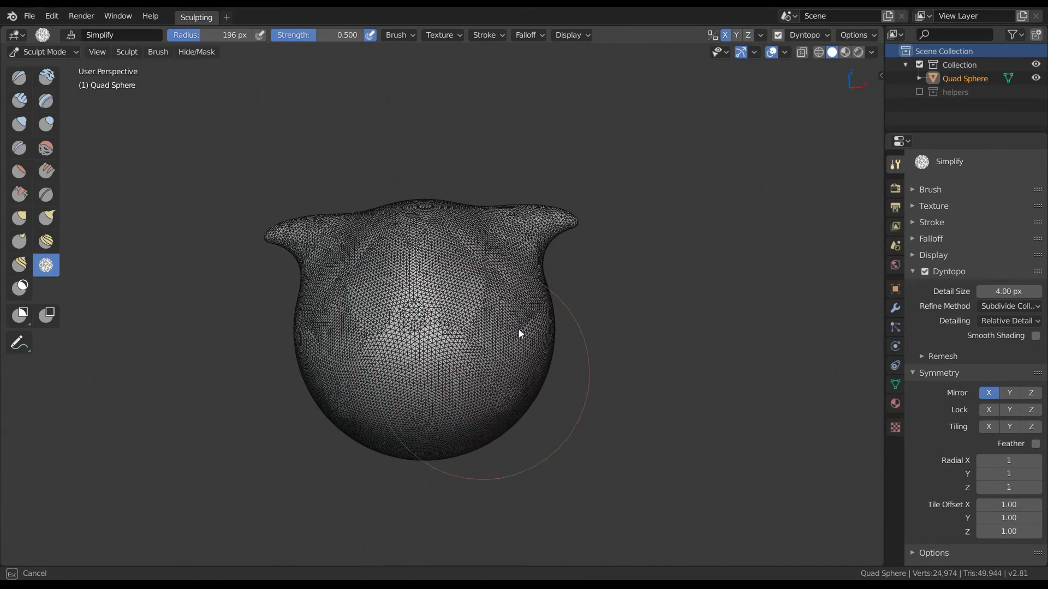
{"action": "mouse_move", "coordinate": [515, 358]}
{"action": "left_mouse_down"}
{"action": "mouse_move", "coordinate": [513, 310]}
{"action": "mouse_move", "coordinate": [467, 360]}
{"action": "mouse_move", "coordinate": [480, 328]}
{"action": "left_mouse_up"}
Hide the wireframe overlay and pull two curved horns up from the head with Snake Hook.
{"action": "key", "text": "shift+alt+z"}
{"action": "key", "text": "k"}
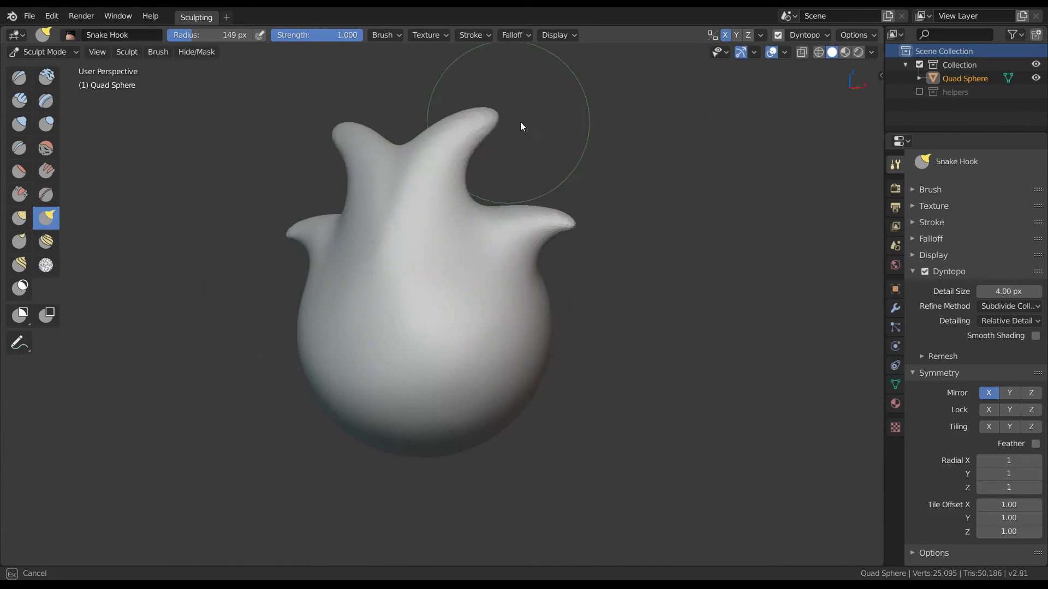
{"action": "left_click_drag", "start_coordinate": [436, 224], "coordinate": [577, 135]}
{"action": "mouse_move", "coordinate": [562, 293]}
{"action": "left_mouse_down"}
{"action": "mouse_move", "coordinate": [585, 321]}
{"action": "mouse_move", "coordinate": [735, 390]}
{"action": "mouse_move", "coordinate": [775, 265]}
{"action": "left_mouse_up"}
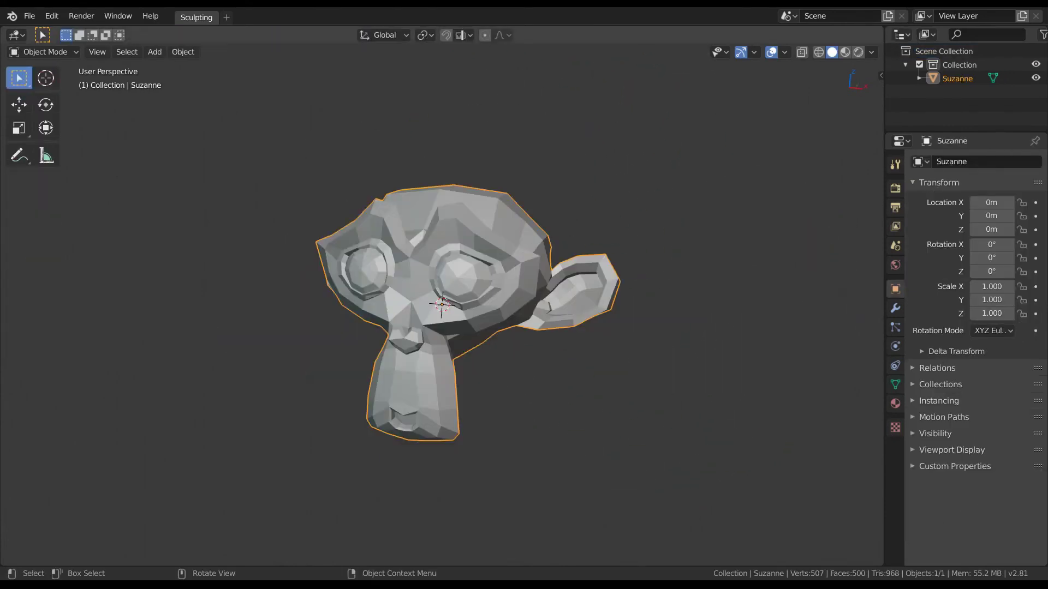
{"action": "mouse_move", "coordinate": [491, 283]}
{"action": "middle_mouse_down"}
{"action": "mouse_move", "coordinate": [730, 515]}
{"action": "mouse_move", "coordinate": [544, 560]}
{"action": "mouse_move", "coordinate": [795, 463]}
{"action": "mouse_move", "coordinate": [765, 496]}
{"action": "mouse_move", "coordinate": [779, 122]}
{"action": "mouse_move", "coordinate": [818, 355]}
{"action": "mouse_move", "coordinate": [730, 507]}
{"action": "mouse_move", "coordinate": [745, 306]}
{"action": "mouse_move", "coordinate": [837, 403]}
{"action": "mouse_move", "coordinate": [594, 346]}
{"action": "mouse_move", "coordinate": [591, 329]}
{"action": "mouse_move", "coordinate": [621, 421]}
{"action": "mouse_move", "coordinate": [448, 443]}
{"action": "mouse_move", "coordinate": [470, 383]}
{"action": "middle_mouse_up"}
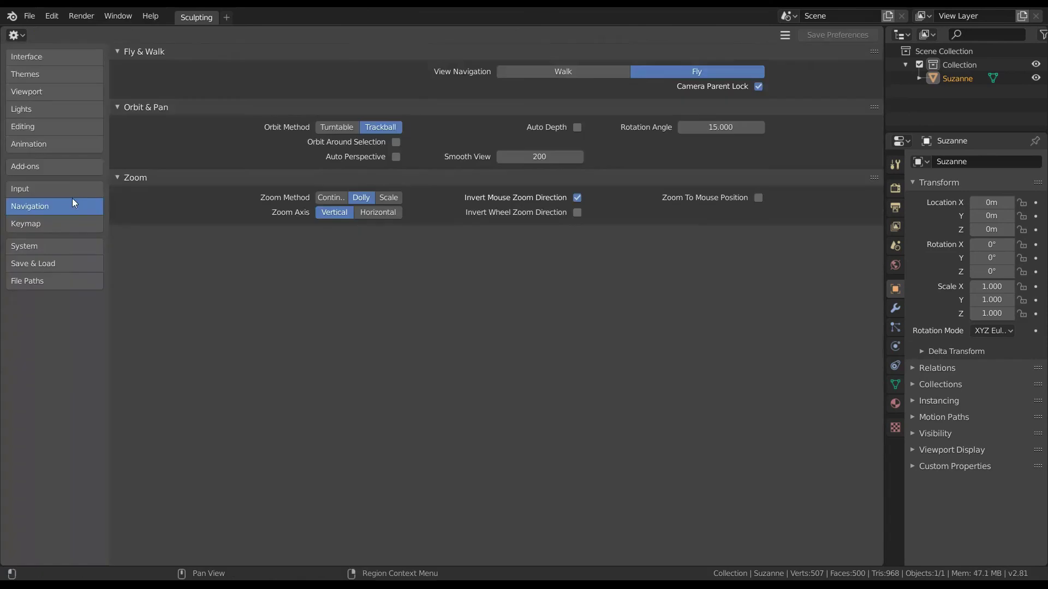
Set the Navigation Orbit Method to Turntable, then restore the 3D Viewport and orbit Suzanne.
{"action": "left_click", "coordinate": [343, 126]}
{"action": "left_click", "coordinate": [352, 126]}
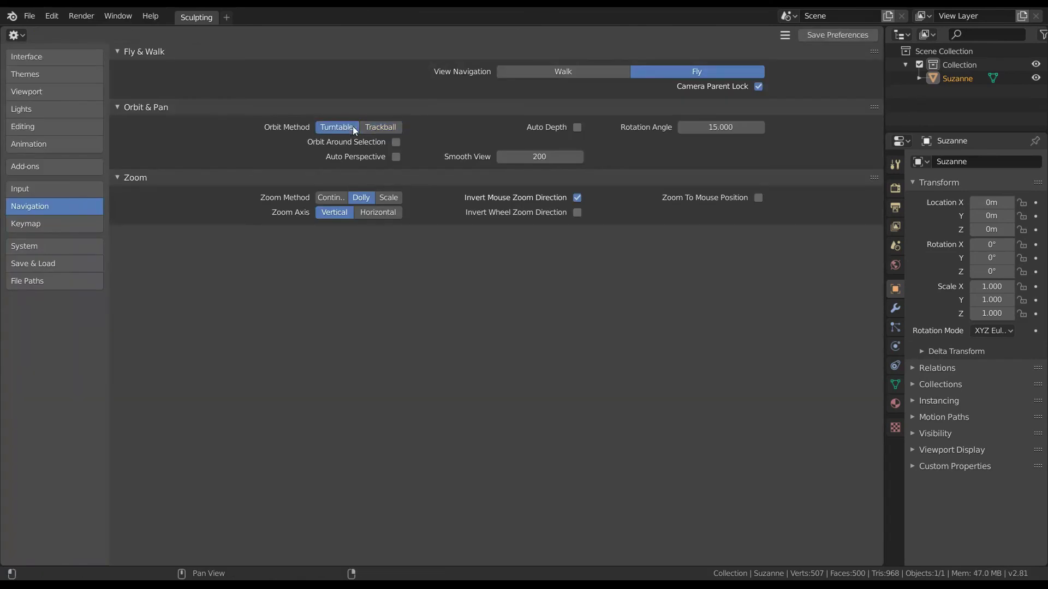
{"action": "left_click", "coordinate": [351, 126]}
{"action": "left_click", "coordinate": [16, 35]}
{"action": "left_click", "coordinate": [47, 84]}
{"action": "mouse_move", "coordinate": [499, 277]}
{"action": "middle_mouse_down"}
{"action": "mouse_move", "coordinate": [662, 282]}
{"action": "mouse_move", "coordinate": [538, 409]}
{"action": "mouse_move", "coordinate": [692, 306]}
{"action": "mouse_move", "coordinate": [685, 341]}
{"action": "mouse_move", "coordinate": [704, 329]}
{"action": "mouse_move", "coordinate": [783, 219]}
{"action": "mouse_move", "coordinate": [814, 223]}
{"action": "mouse_move", "coordinate": [664, 308]}
{"action": "mouse_move", "coordinate": [695, 306]}
{"action": "mouse_move", "coordinate": [790, 265]}
{"action": "mouse_move", "coordinate": [483, 269]}
{"action": "mouse_move", "coordinate": [637, 300]}
{"action": "mouse_move", "coordinate": [827, 176]}
{"action": "mouse_move", "coordinate": [543, 306]}
{"action": "mouse_move", "coordinate": [480, 278]}
{"action": "mouse_move", "coordinate": [461, 280]}
{"action": "mouse_move", "coordinate": [494, 305]}
{"action": "mouse_move", "coordinate": [522, 309]}
{"action": "mouse_move", "coordinate": [470, 297]}
{"action": "mouse_move", "coordinate": [424, 303]}
{"action": "mouse_move", "coordinate": [535, 298]}
{"action": "middle_mouse_up"}
{"action": "mouse_move", "coordinate": [828, 283]}
{"action": "middle_mouse_down"}
{"action": "mouse_move", "coordinate": [776, 288]}
{"action": "mouse_move", "coordinate": [816, 299]}
{"action": "mouse_move", "coordinate": [826, 204]}
{"action": "mouse_move", "coordinate": [847, 273]}
{"action": "mouse_move", "coordinate": [848, 158]}
{"action": "mouse_move", "coordinate": [491, 330]}
{"action": "mouse_move", "coordinate": [479, 220]}
{"action": "mouse_move", "coordinate": [478, 326]}
{"action": "mouse_move", "coordinate": [470, 275]}
{"action": "mouse_move", "coordinate": [715, 295]}
{"action": "mouse_move", "coordinate": [871, 133]}
{"action": "mouse_move", "coordinate": [823, 293]}
{"action": "mouse_move", "coordinate": [822, 216]}
{"action": "mouse_move", "coordinate": [813, 326]}
{"action": "mouse_move", "coordinate": [475, 350]}
{"action": "mouse_move", "coordinate": [460, 340]}
{"action": "mouse_move", "coordinate": [453, 289]}
{"action": "mouse_move", "coordinate": [456, 202]}
{"action": "mouse_move", "coordinate": [463, 302]}
{"action": "middle_mouse_up"}
{"action": "mouse_move", "coordinate": [826, 473]}
{"action": "middle_mouse_down"}
{"action": "mouse_move", "coordinate": [844, 363]}
{"action": "mouse_move", "coordinate": [422, 227]}
{"action": "mouse_move", "coordinate": [472, 166]}
{"action": "mouse_move", "coordinate": [361, 284]}
{"action": "mouse_move", "coordinate": [356, 227]}
{"action": "mouse_move", "coordinate": [676, 371]}
{"action": "mouse_move", "coordinate": [507, 458]}
{"action": "mouse_move", "coordinate": [496, 474]}
{"action": "mouse_move", "coordinate": [771, 393]}
{"action": "mouse_move", "coordinate": [730, 250]}
{"action": "mouse_move", "coordinate": [716, 333]}
{"action": "middle_mouse_up"}
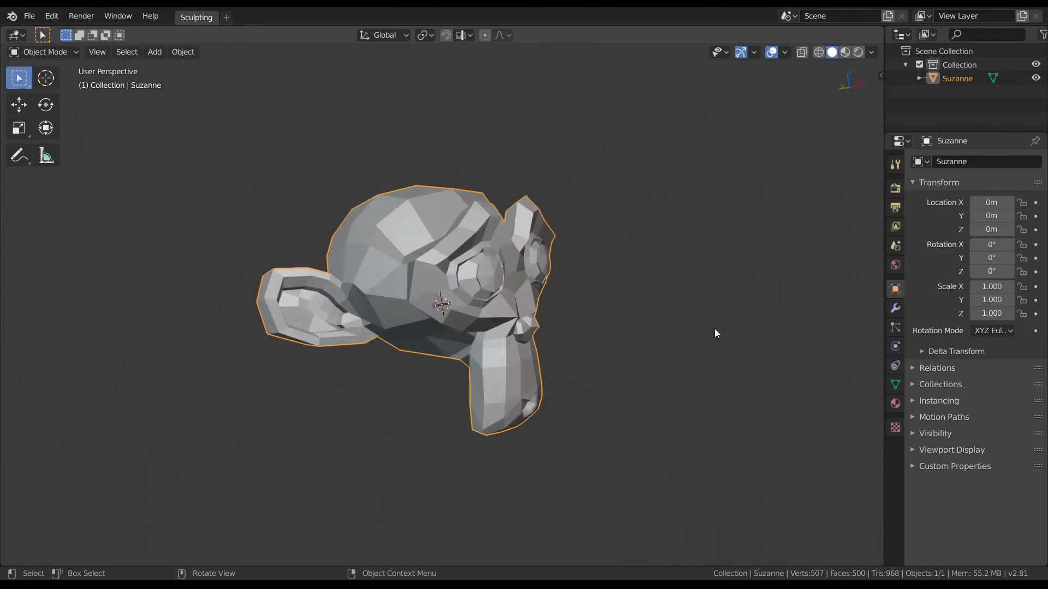
{"action": "mouse_move", "coordinate": [89, 351]}
{"action": "middle_mouse_down"}
{"action": "mouse_move", "coordinate": [880, 364]}
{"action": "mouse_move", "coordinate": [647, 372]}
{"action": "mouse_move", "coordinate": [676, 342]}
{"action": "mouse_move", "coordinate": [427, 362]}
{"action": "mouse_move", "coordinate": [498, 395]}
{"action": "mouse_move", "coordinate": [574, 371]}
{"action": "mouse_move", "coordinate": [545, 353]}
{"action": "middle_mouse_up"}
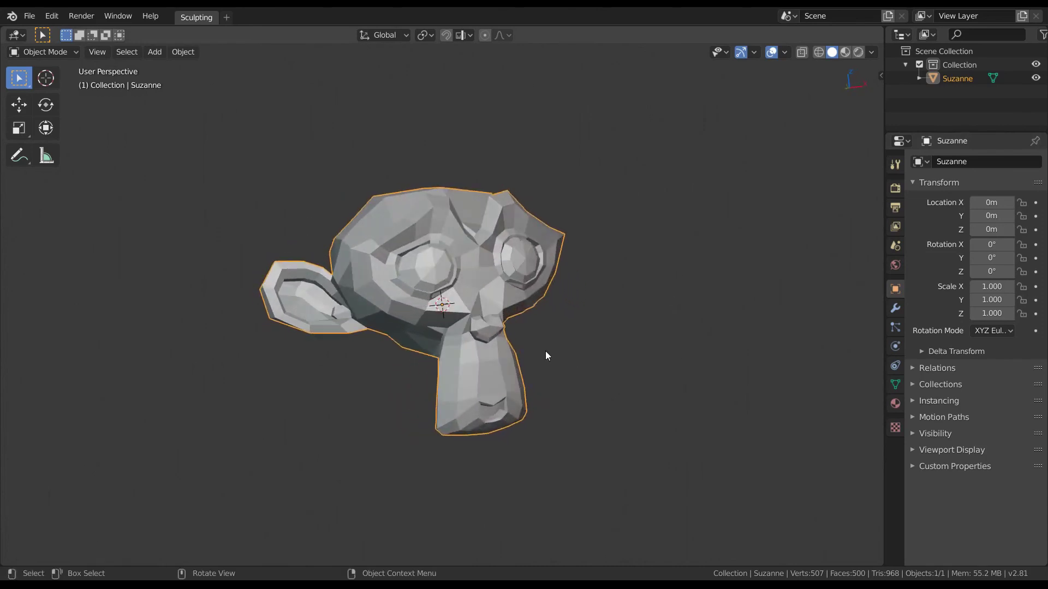